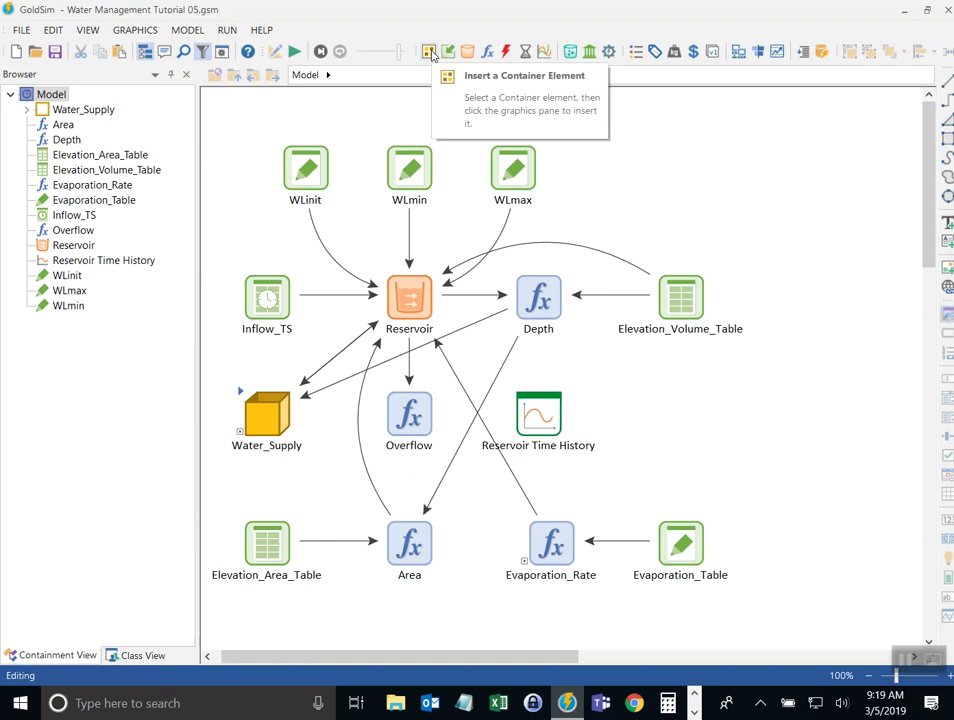
# Insert a plain container named Flood_Control to the right of the Reservoir Time History chart
pyautogui.click(431, 55)
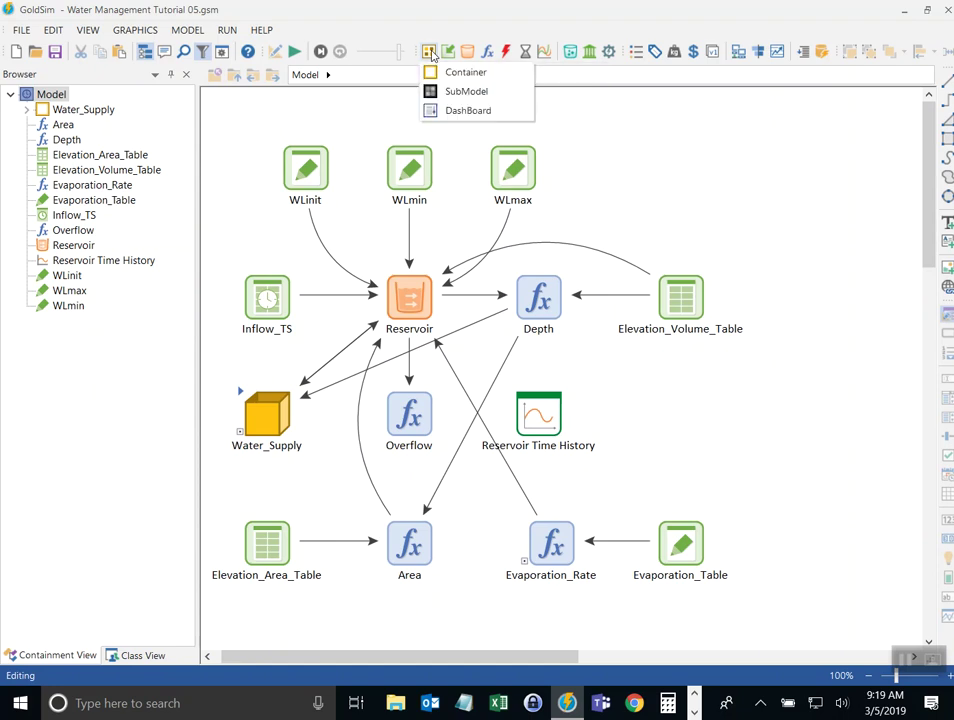
pyautogui.click(445, 70)
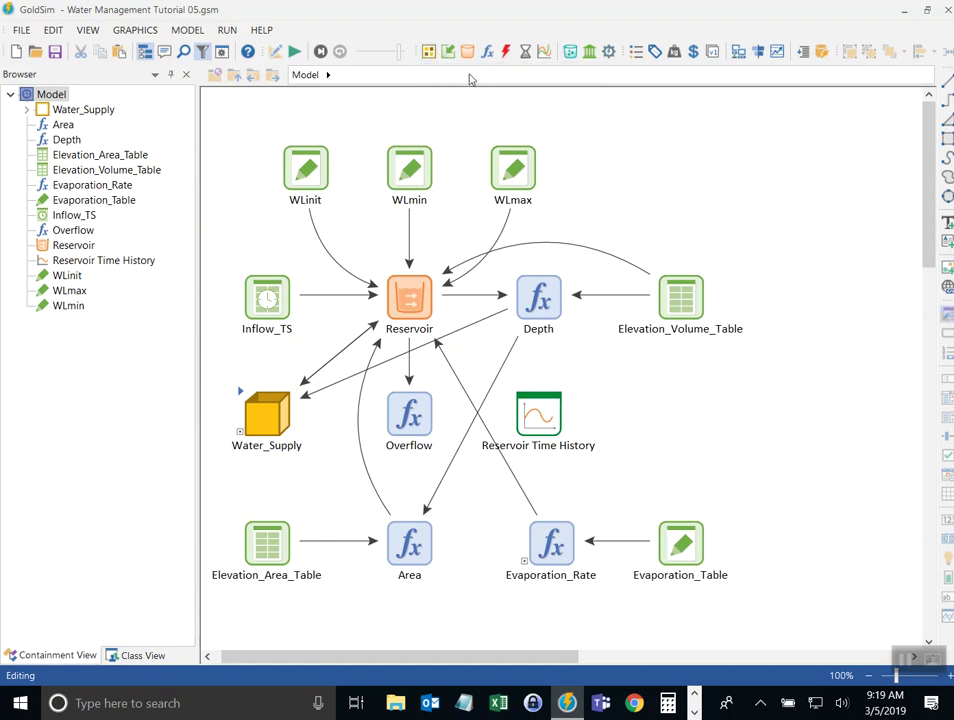
pyautogui.click(686, 420)
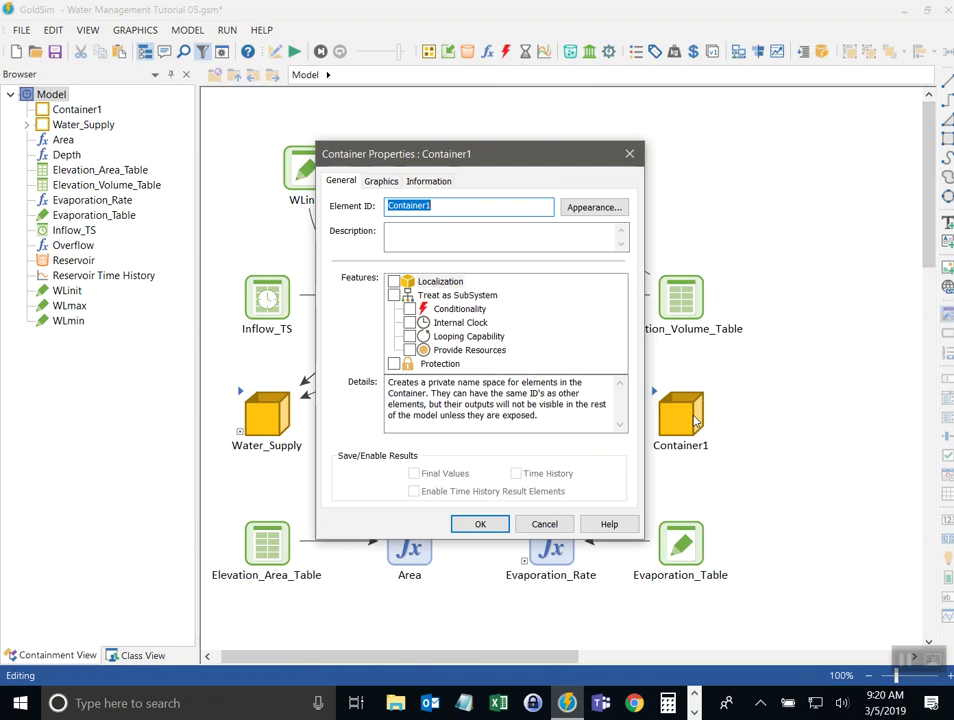
pyautogui.write('Flood_')
pyautogui.press('Return')
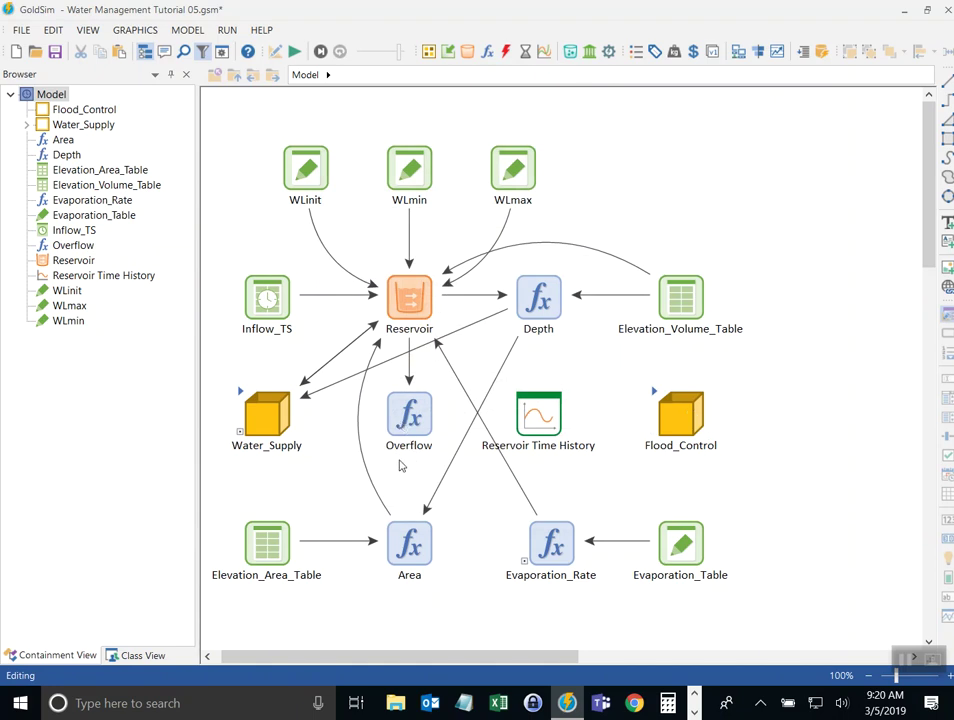
pyautogui.moveTo(412, 415)
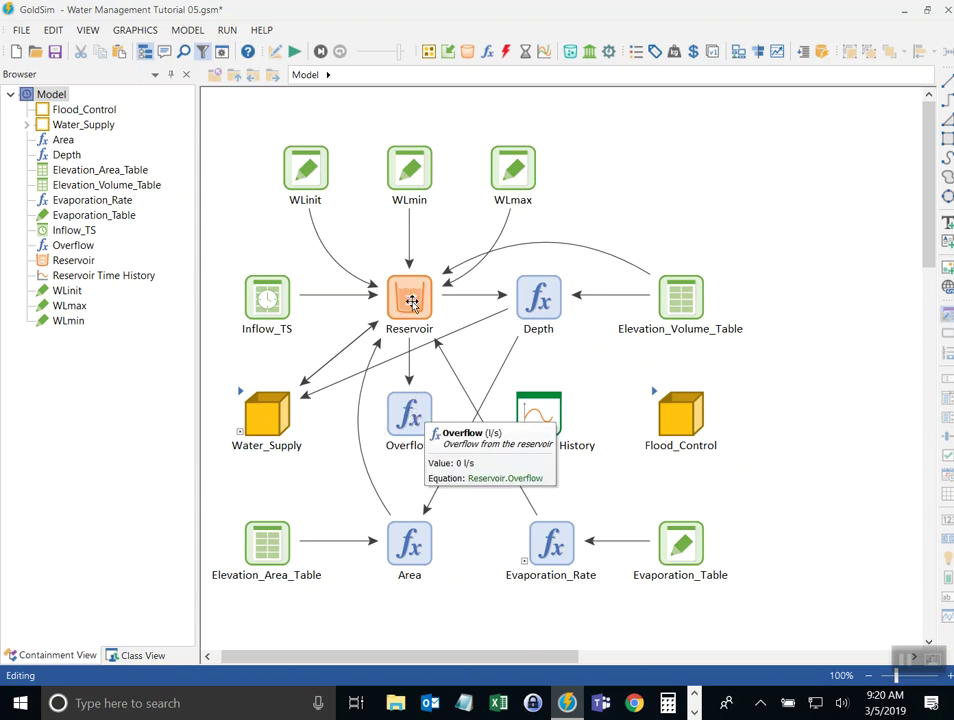
pyautogui.moveTo(399, 293)
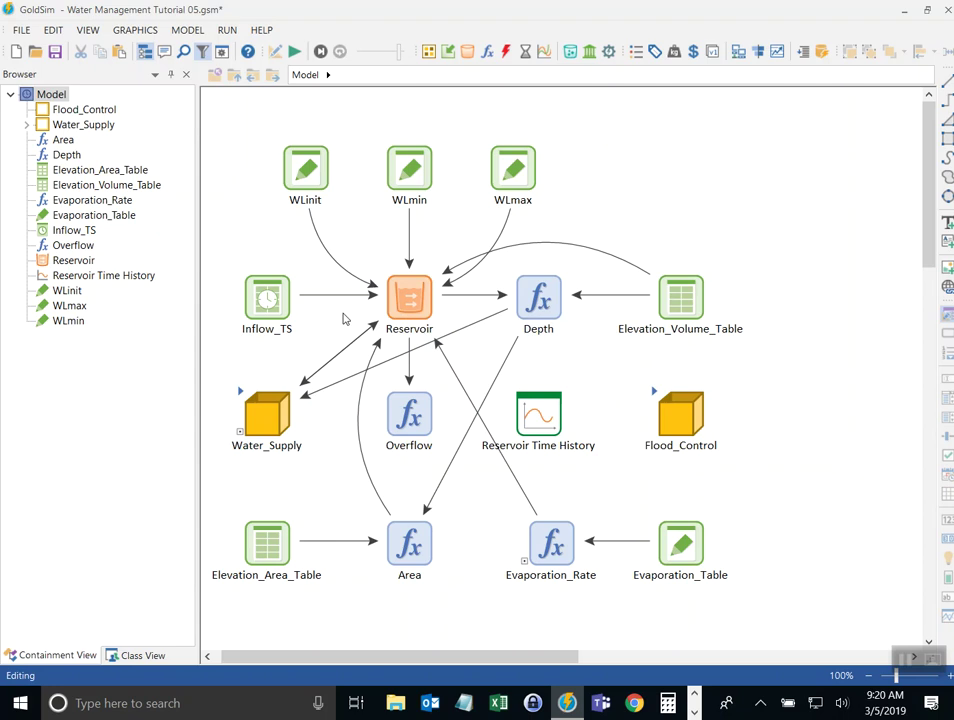
pyautogui.click(294, 51)
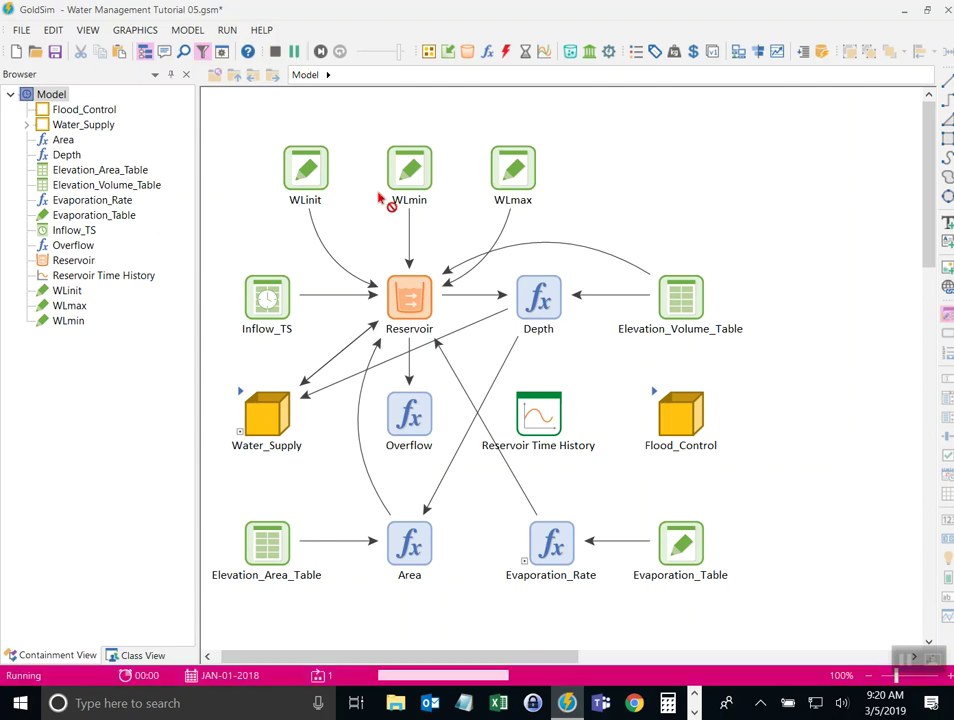
pyautogui.click(480, 376)
pyautogui.doubleClick(530, 415)
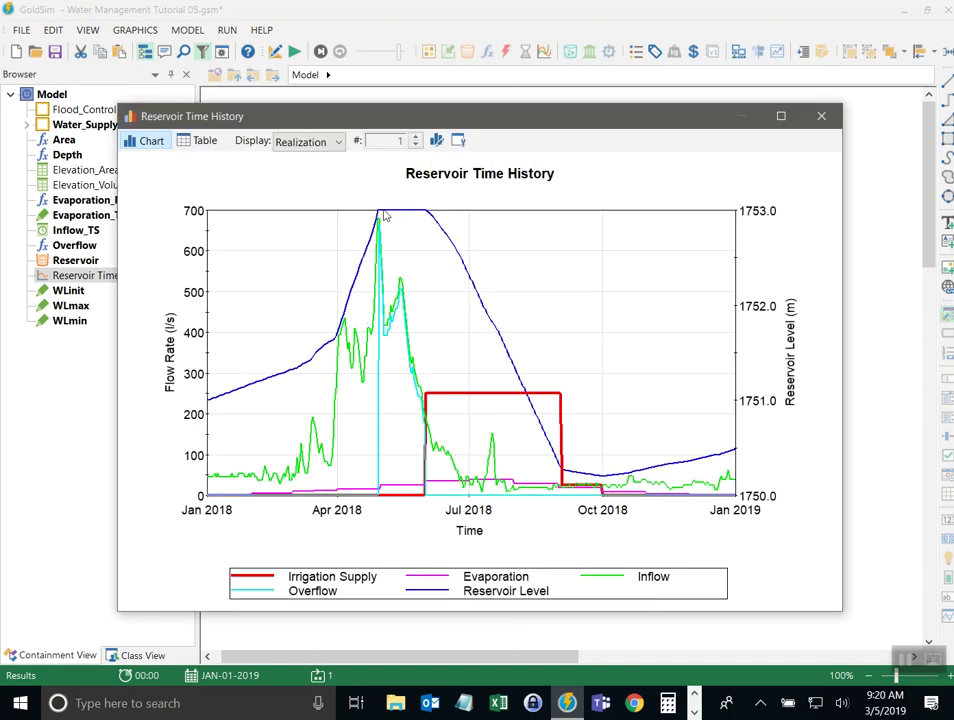
pyautogui.moveTo(395, 218)
pyautogui.click(821, 116)
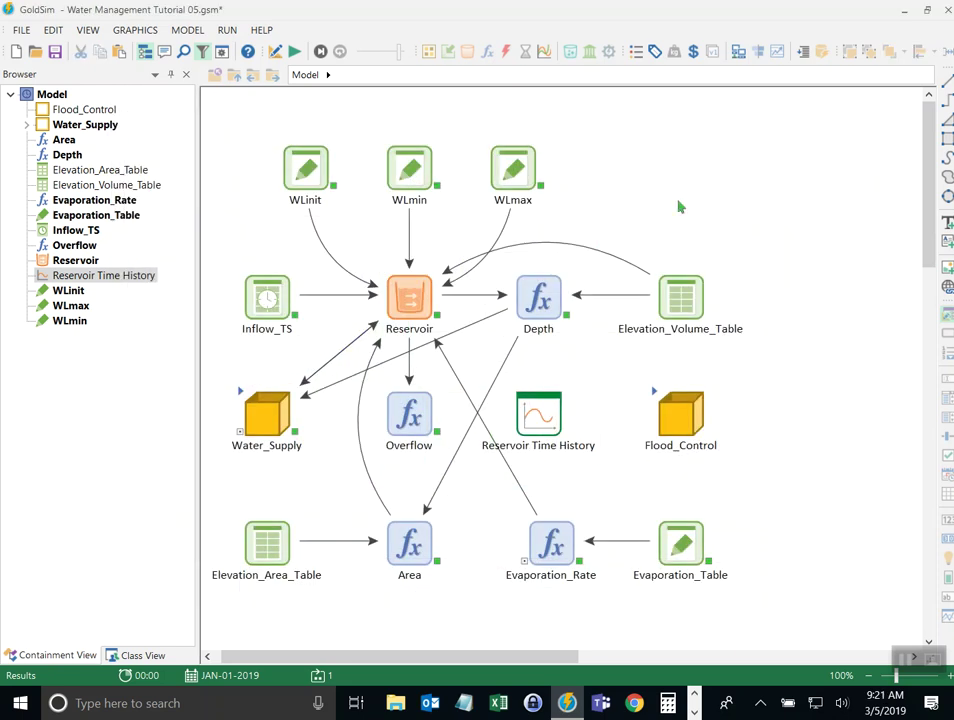
# Save the model as Water Management Tutorial 06.gsm in the Water Management Tutorial folder
pyautogui.click(20, 30)
pyautogui.click(56, 135)
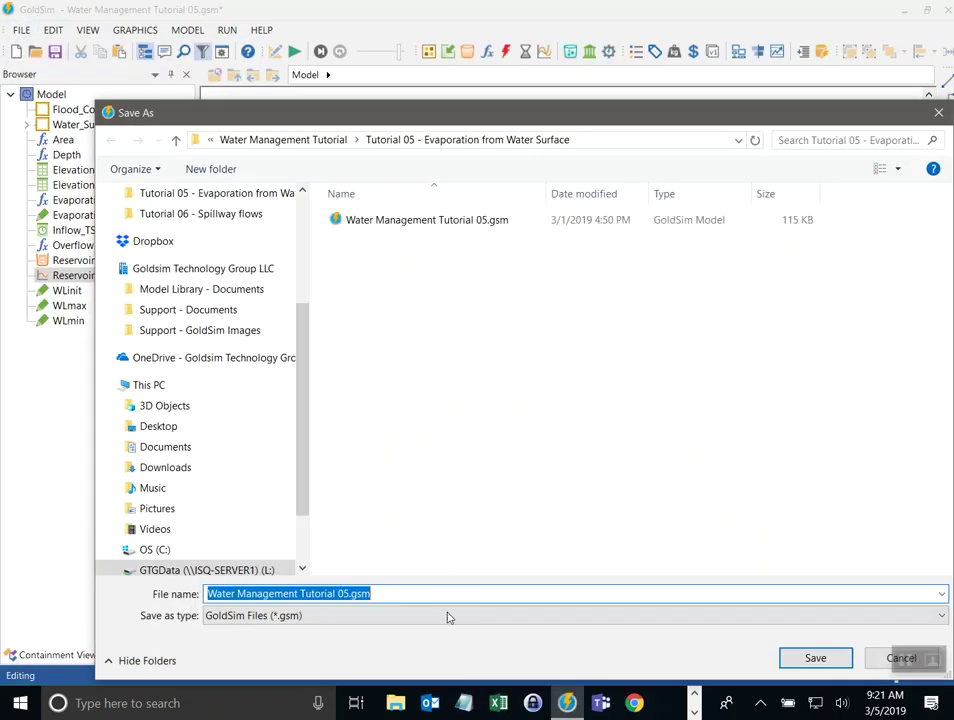
pyautogui.press('End')
pyautogui.press('Left')
pyautogui.press('Left')
pyautogui.press('Left')
pyautogui.press('Left')
pyautogui.press('Left')
pyautogui.press('Delete')
pyautogui.write('6')
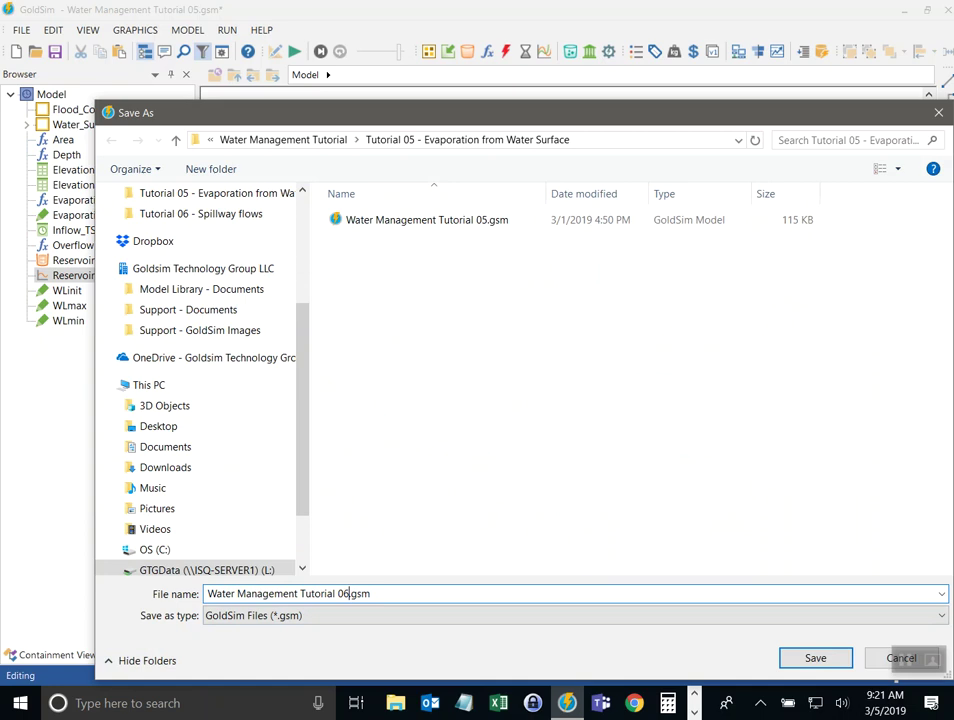
pyautogui.click(322, 141)
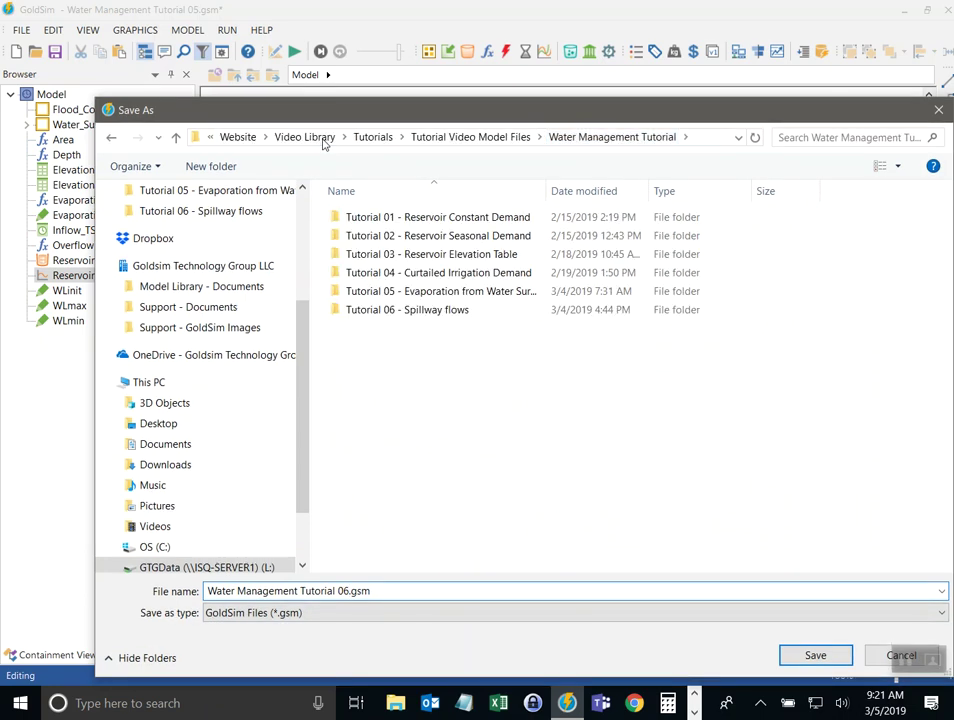
pyautogui.scroll(5, 180, 260)
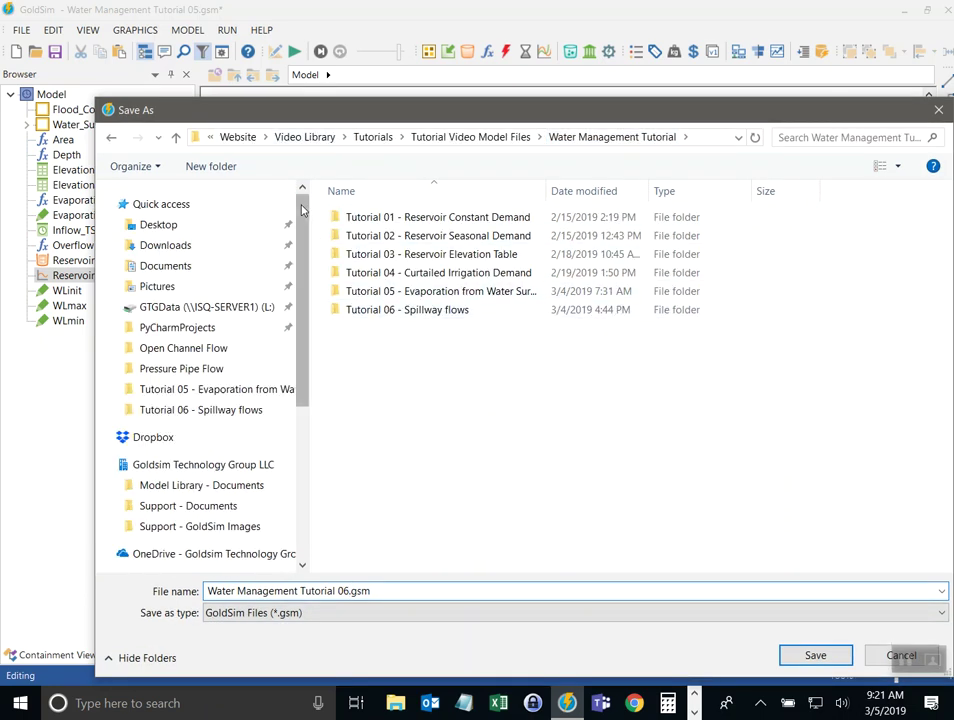
pyautogui.click(160, 228)
pyautogui.click(805, 654)
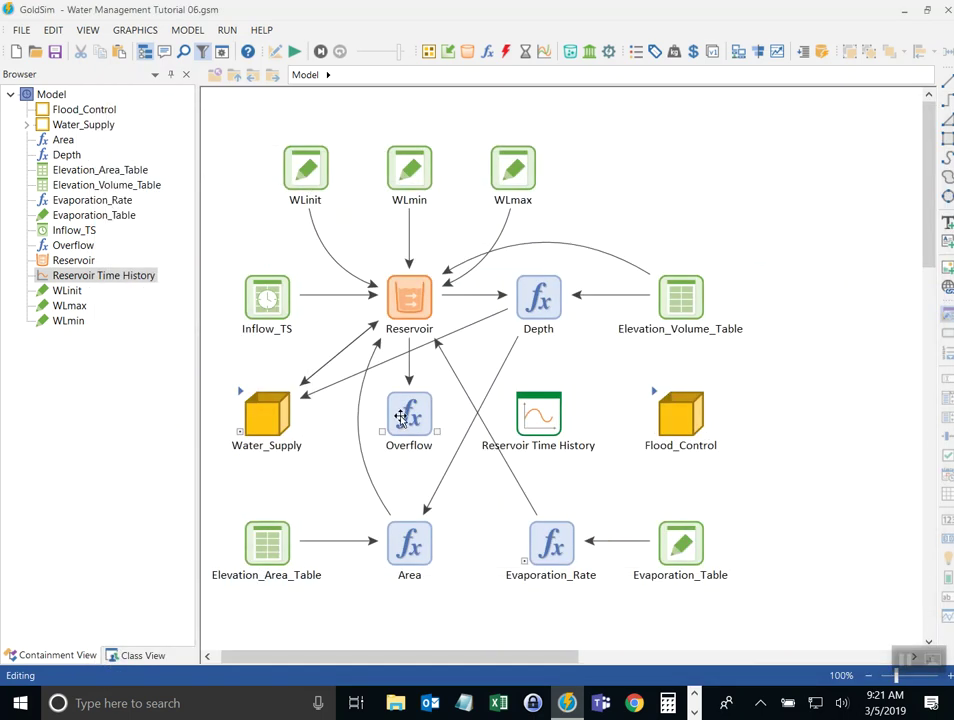
# Move Overflow into Flood_Control and insert a new container named Geometry
pyautogui.moveTo(400, 415); pyautogui.dragTo(675, 412)
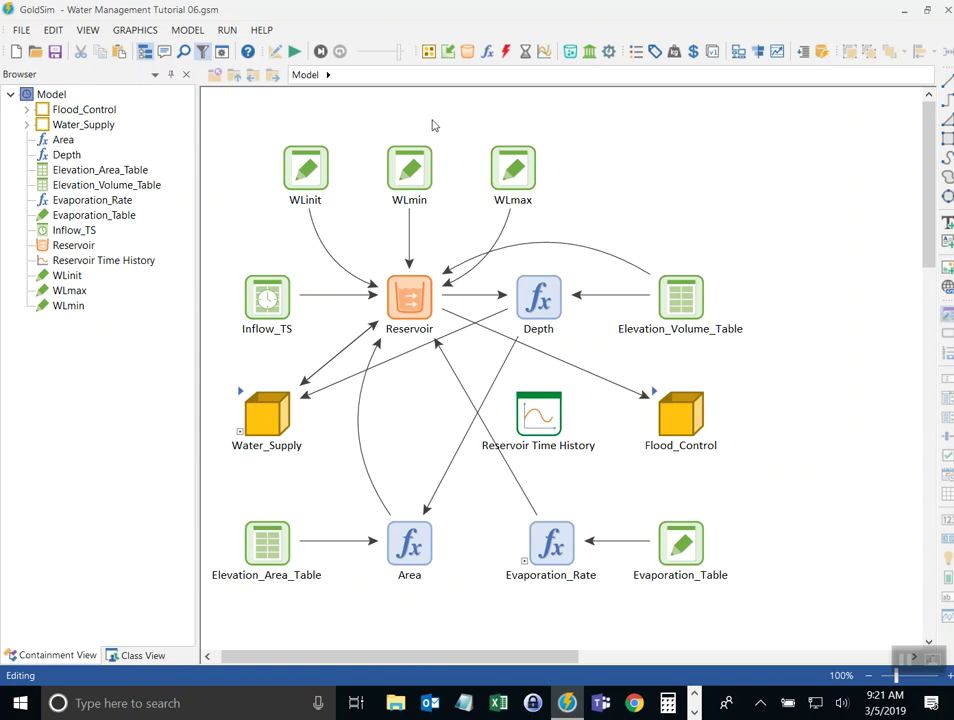
pyautogui.click(428, 52)
pyautogui.click(449, 71)
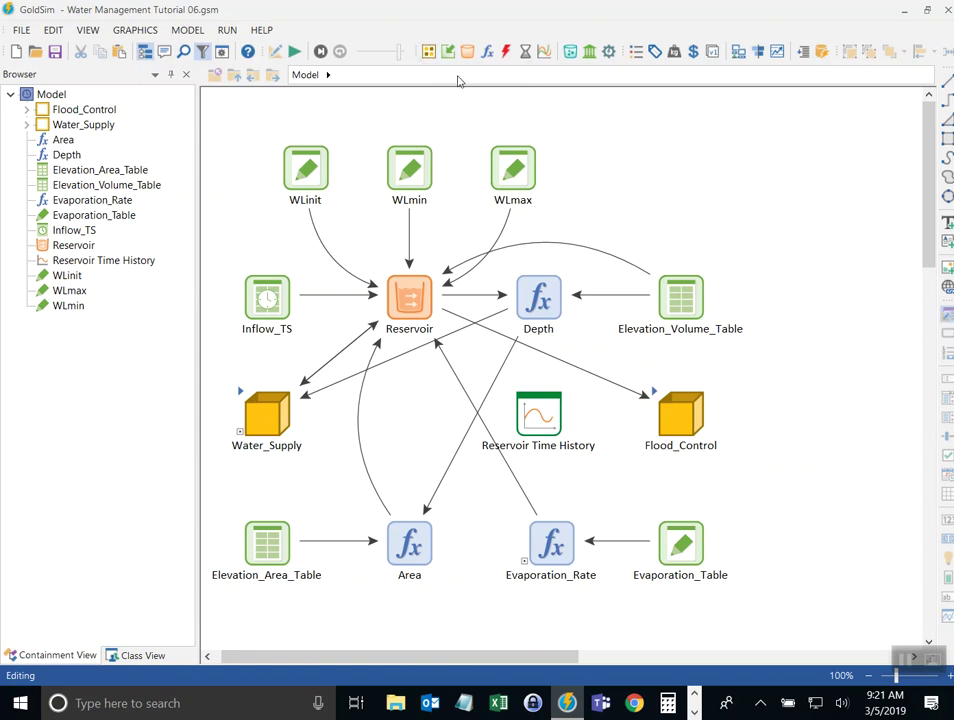
pyautogui.click(405, 437)
pyautogui.write('Geometry')
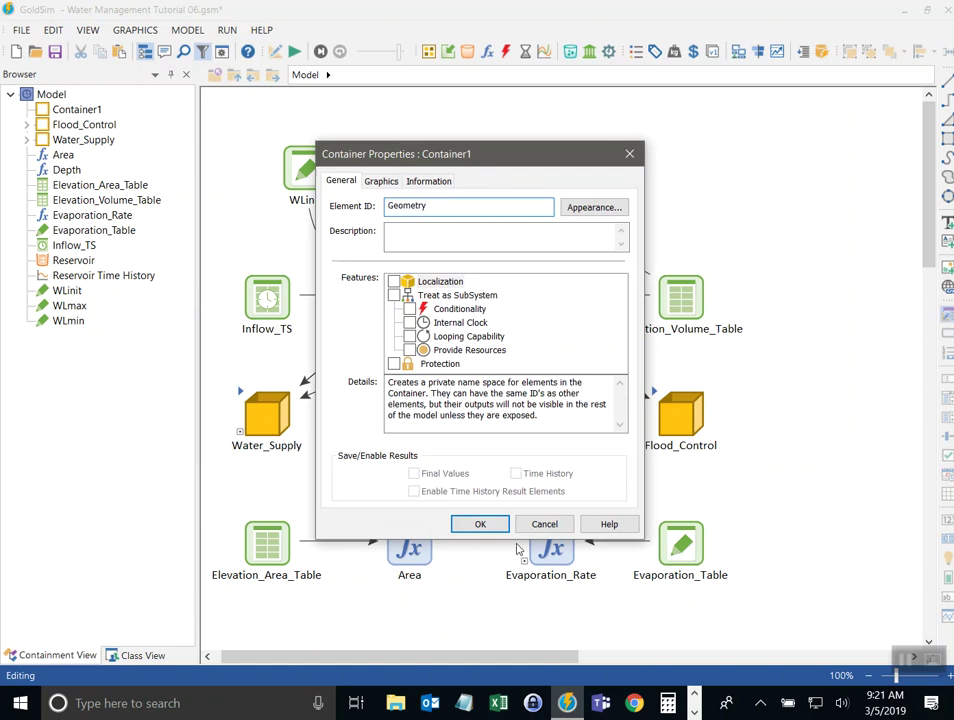
pyautogui.click(480, 524)
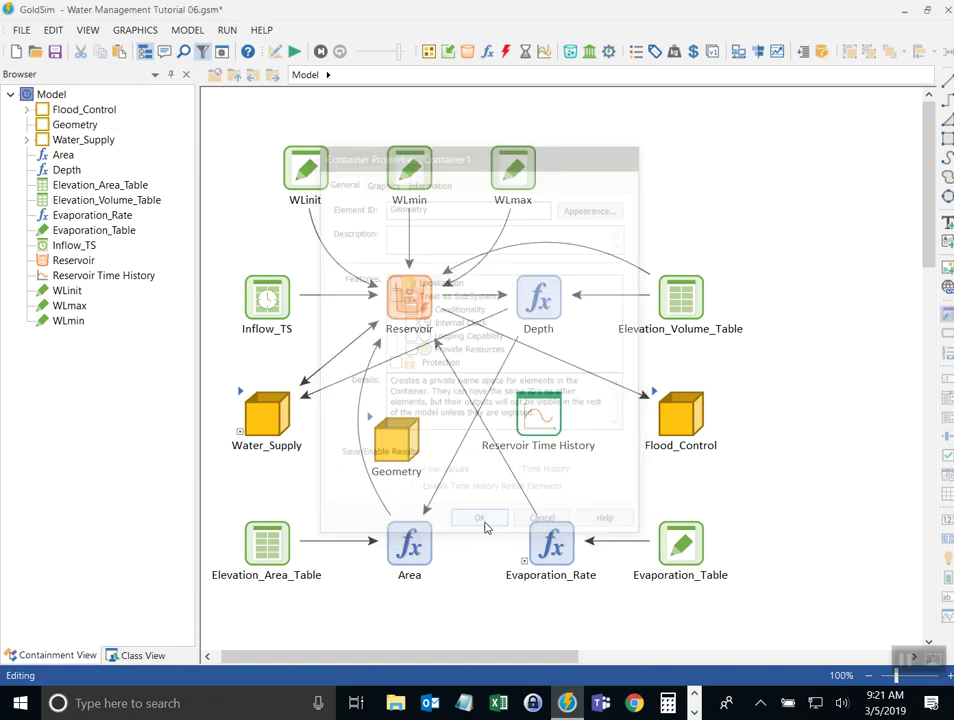
# Move Elevation_Area_Table, Area, Depth and Elevation_Volume_Table into the Geometry container
pyautogui.click(262, 541)
pyautogui.keyDown('ctrl'); pyautogui.click(408, 545); pyautogui.keyUp('ctrl')
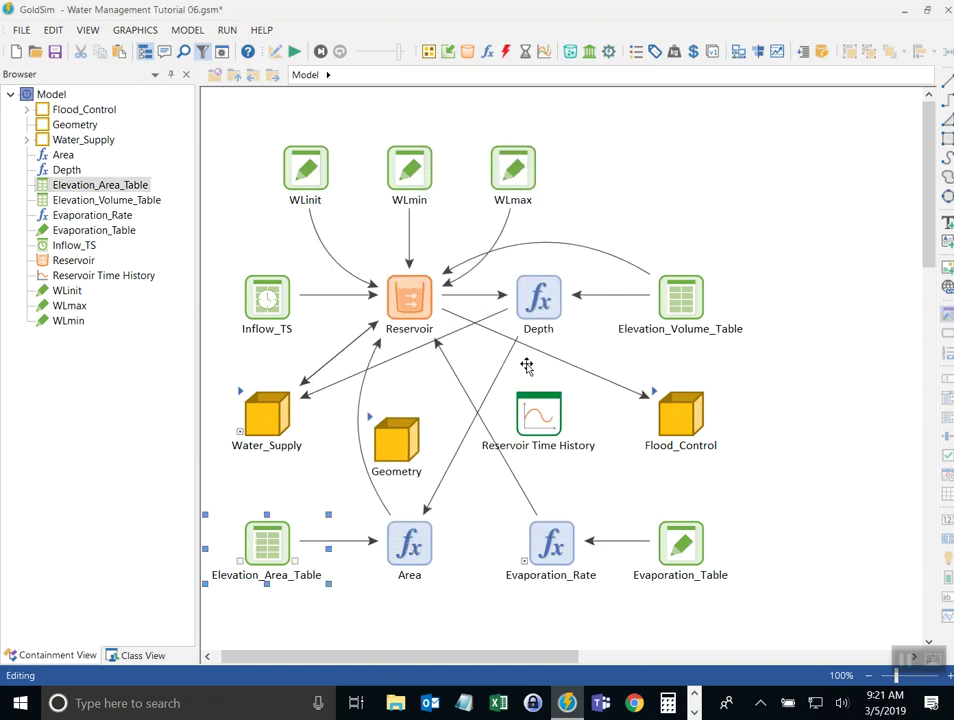
pyautogui.keyDown('ctrl'); pyautogui.click(545, 292); pyautogui.keyUp('ctrl')
pyautogui.keyDown('ctrl'); pyautogui.click(667, 287); pyautogui.keyUp('ctrl')
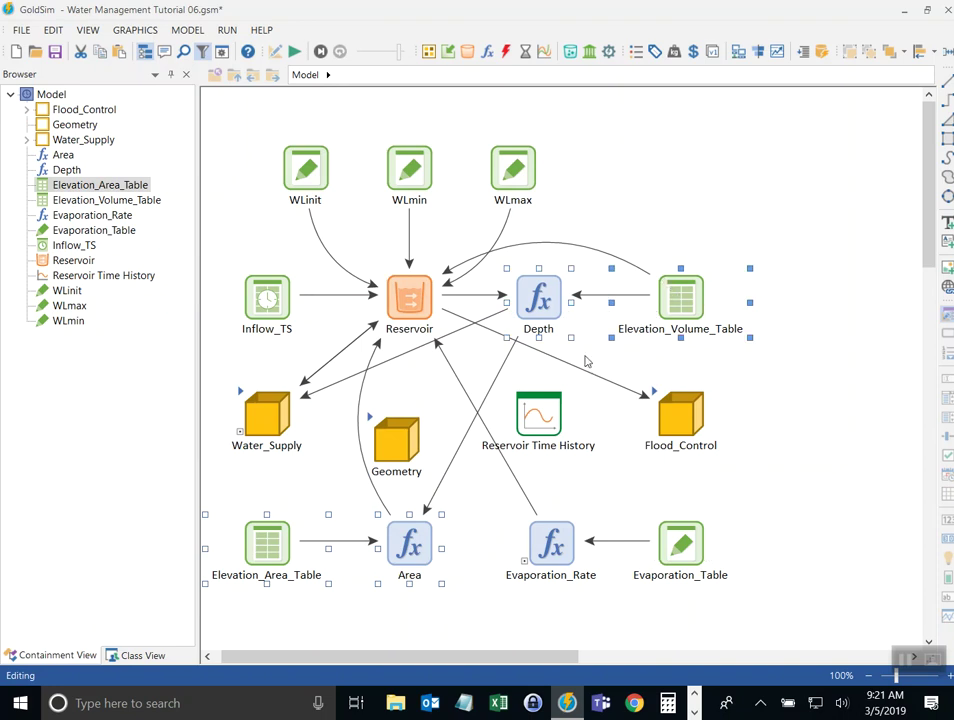
pyautogui.moveTo(547, 279); pyautogui.dragTo(409, 540)
pyautogui.click(392, 444)
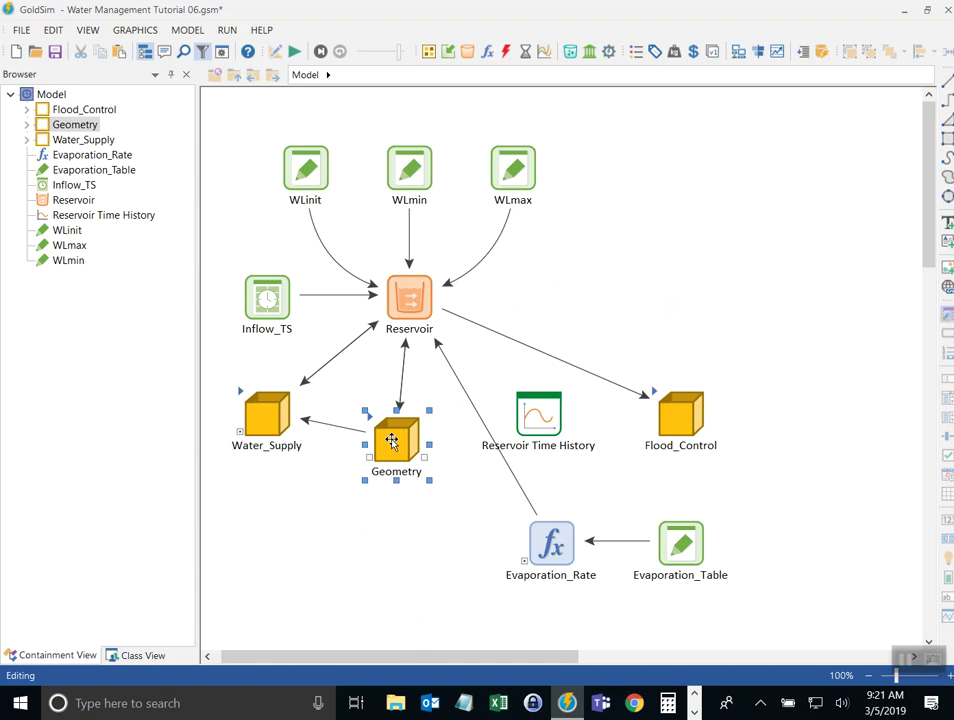
# Place Geometry below Reservoir and Flood_Control beside it, then open Flood_Control
pyautogui.moveTo(392, 444); pyautogui.dragTo(404, 420)
pyautogui.moveTo(672, 420); pyautogui.dragTo(621, 304)
pyautogui.click(745, 396)
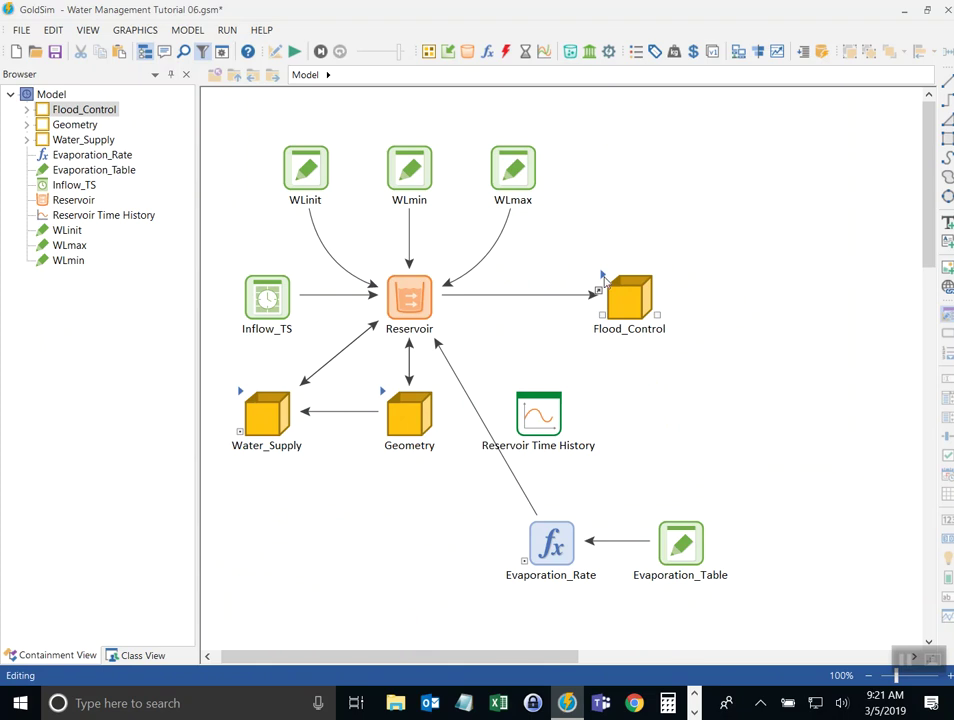
pyautogui.doubleClick(604, 280)
pyautogui.moveTo(409, 414); pyautogui.dragTo(279, 193)
pyautogui.click(368, 341)
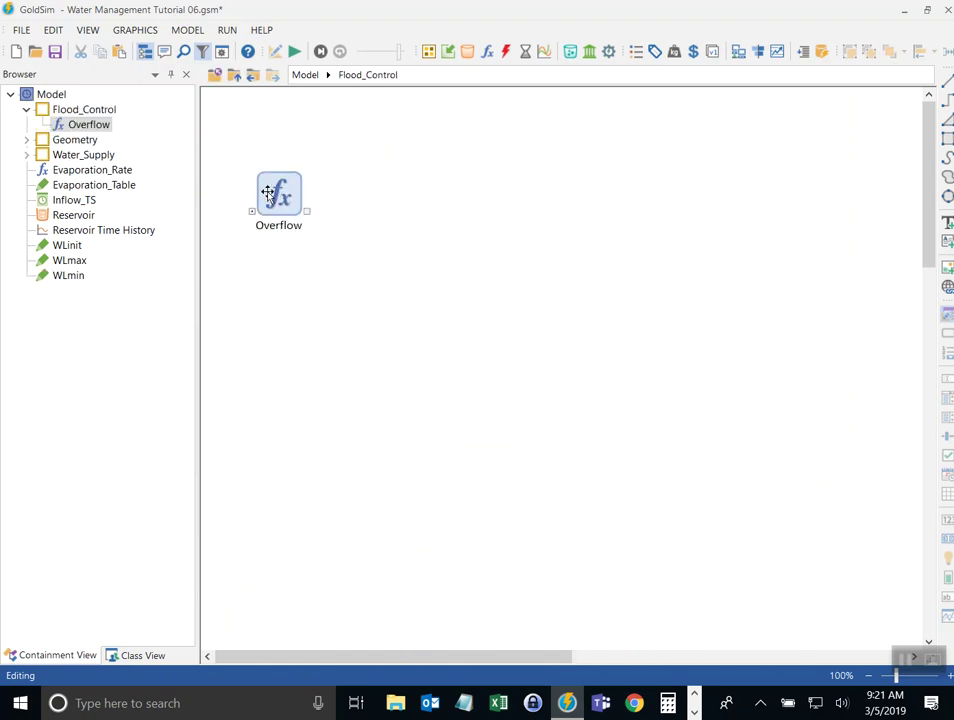
# Add the text note 'Q = C*L*H^(3/2)' near the top of Flood_Control, beside Overflow
pyautogui.moveTo(268, 192)
pyautogui.click(948, 225)
pyautogui.click(575, 172)
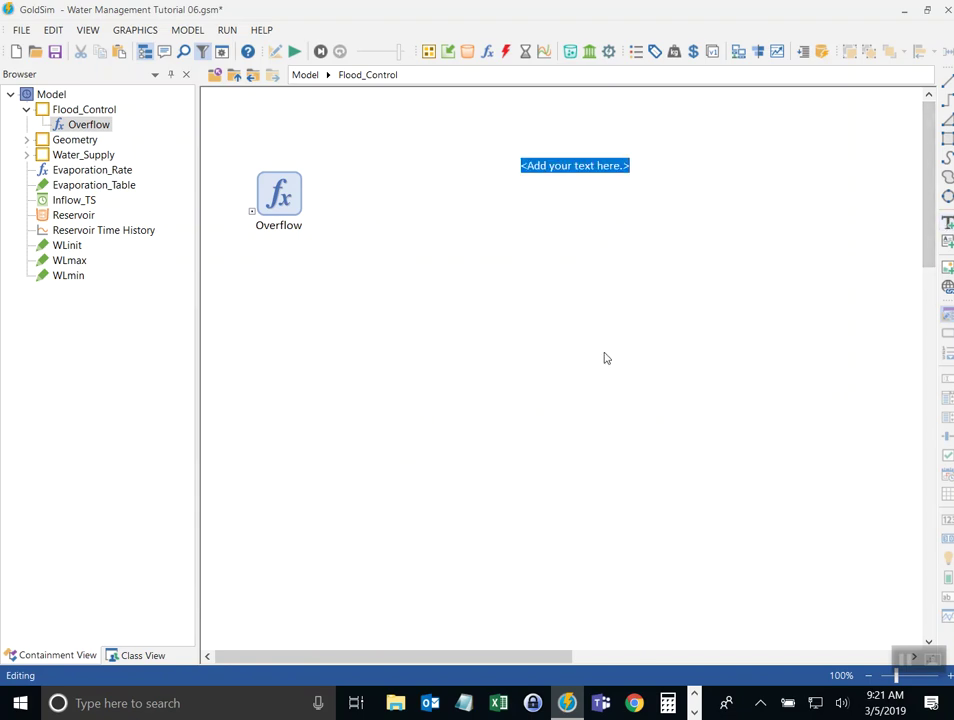
pyautogui.write('Q = C*L*H^(3/2')
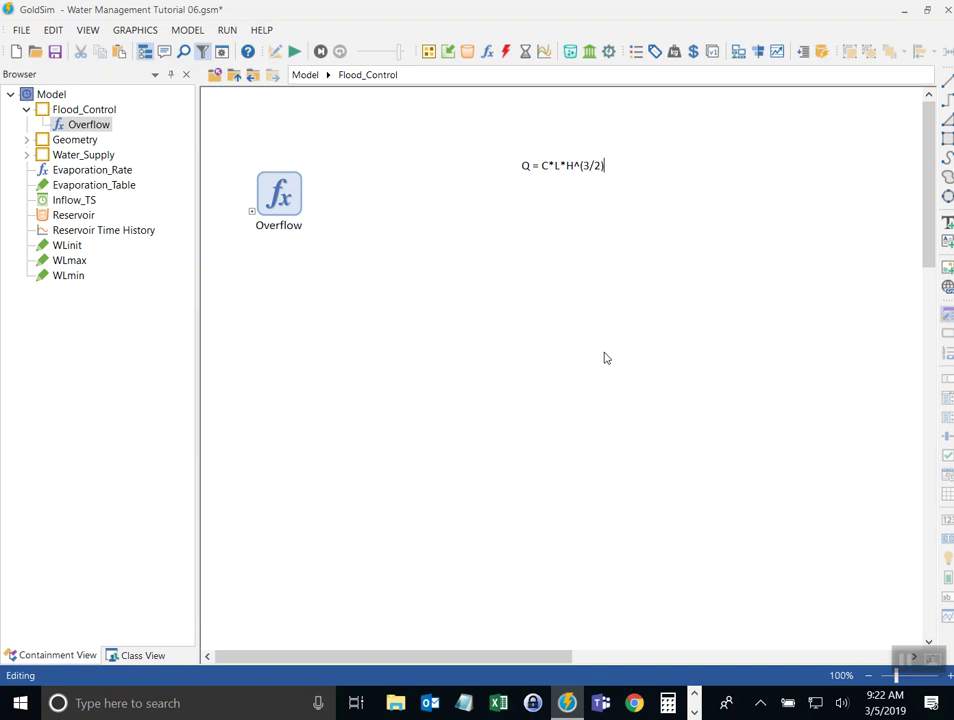
pyautogui.moveTo(545, 168); pyautogui.dragTo(559, 140)
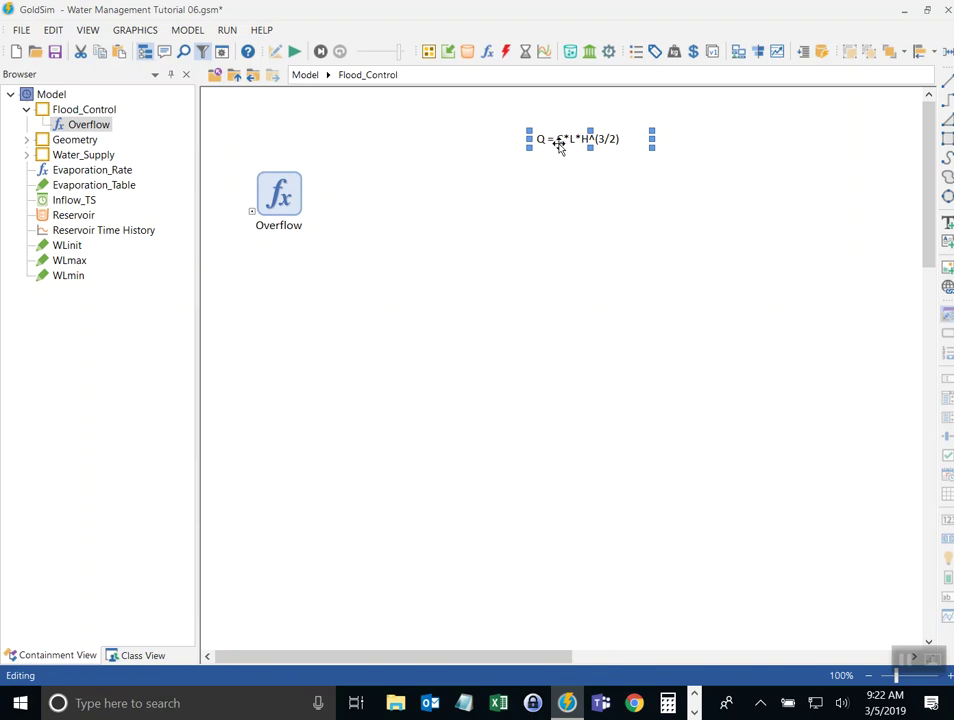
# Add a Data element C described 'Weir coefficient' with value 3.1
pyautogui.click(448, 52)
pyautogui.click(471, 74)
pyautogui.click(396, 200)
pyautogui.write('C')
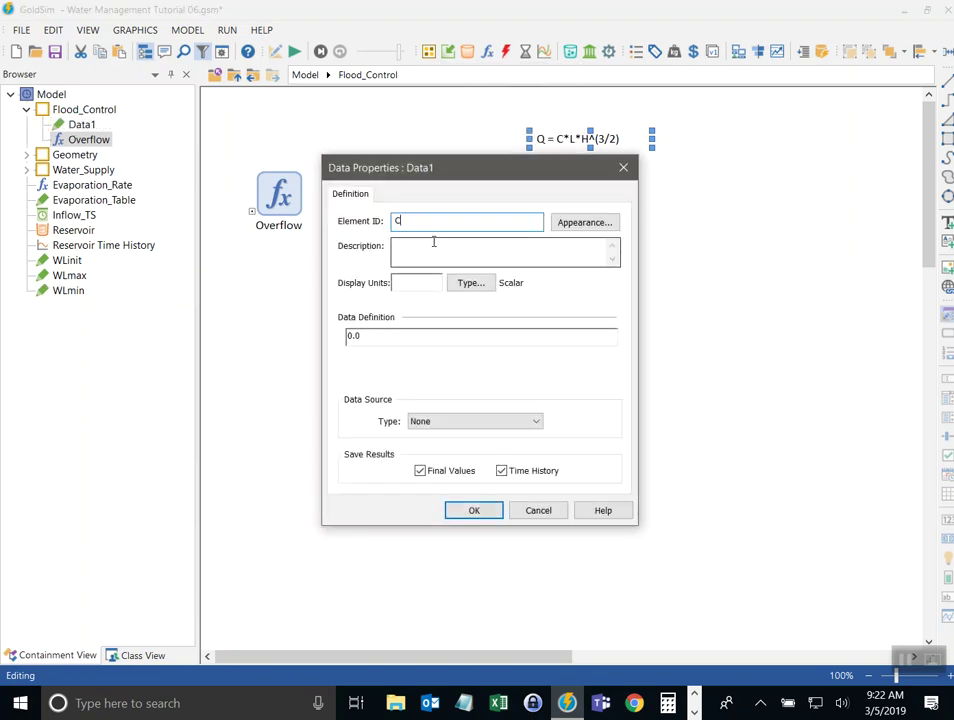
pyautogui.moveTo(417, 168); pyautogui.dragTo(537, 196)
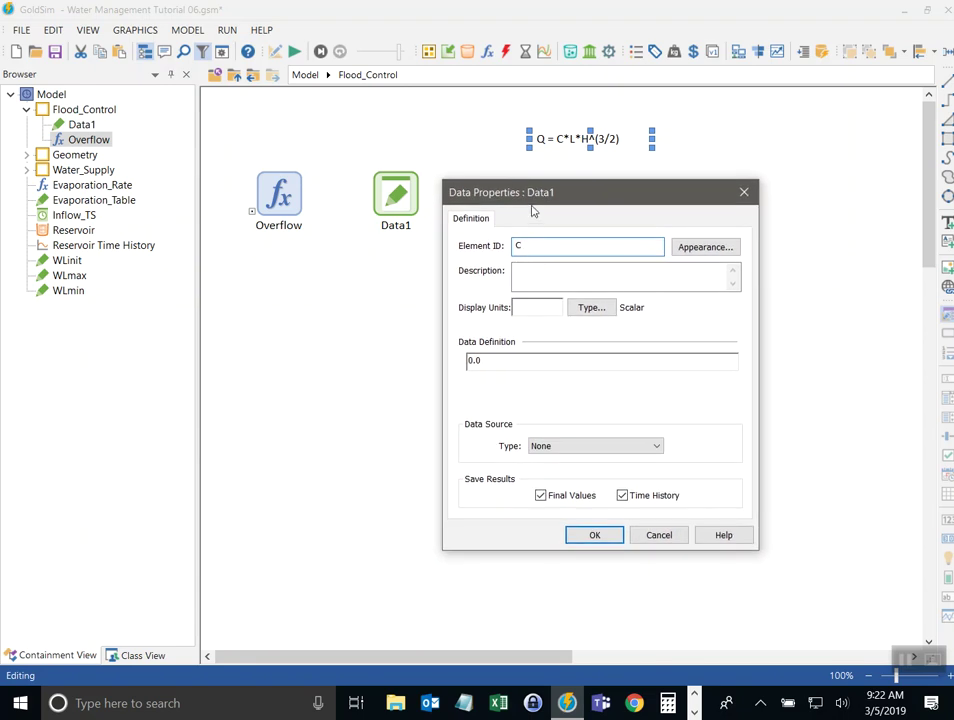
pyautogui.click(531, 271)
pyautogui.write('We')
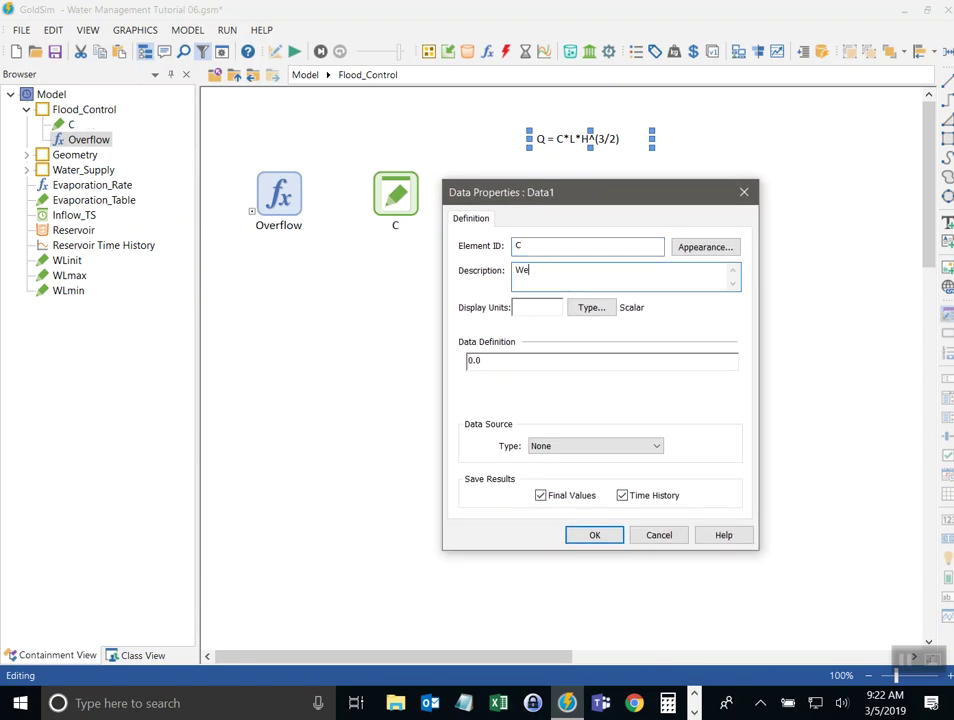
pyautogui.write('ir coefficient')
pyautogui.press('Tab')
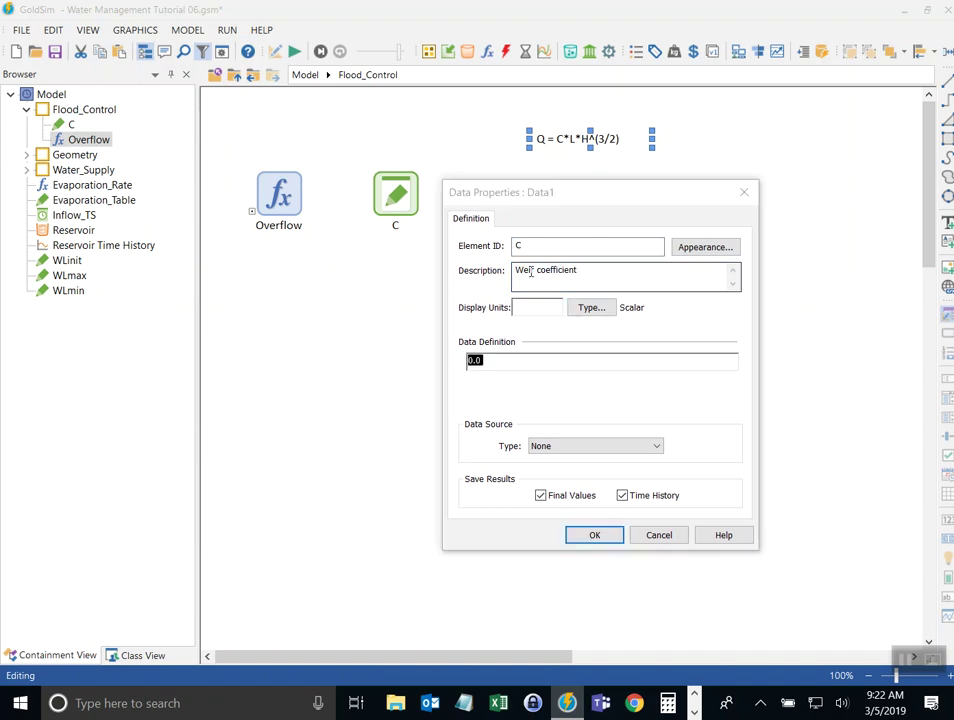
pyautogui.write('3.1')
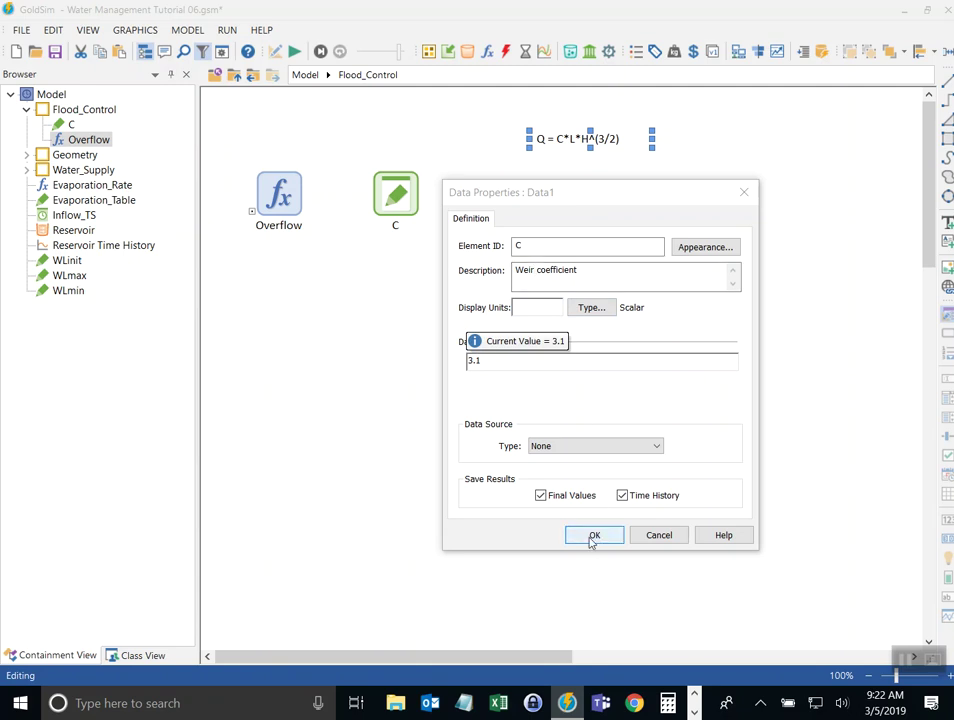
pyautogui.click(594, 536)
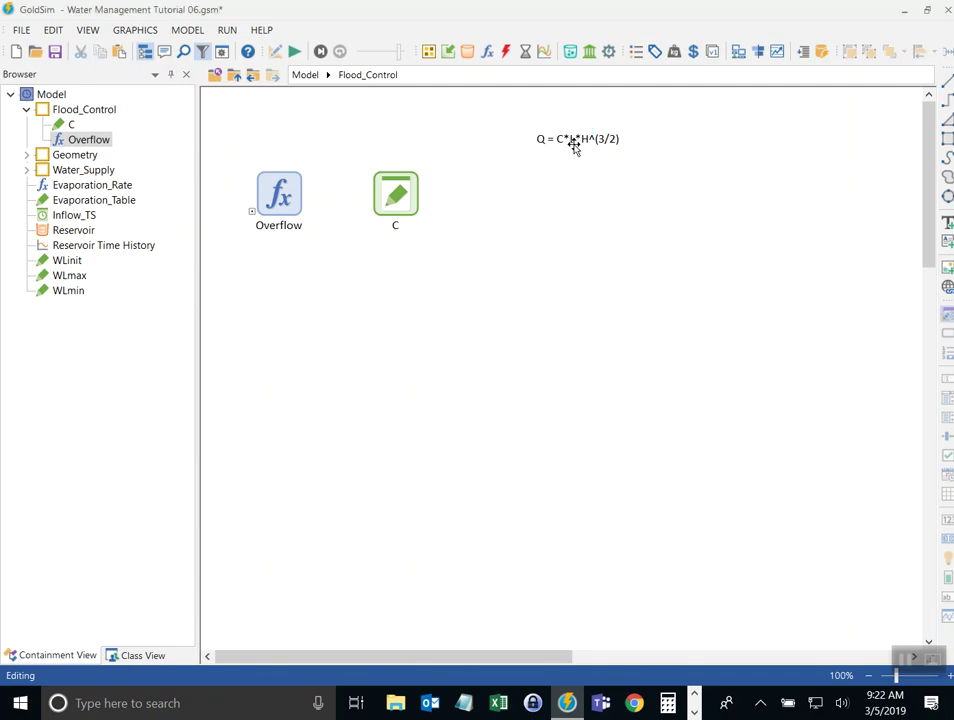
# Add a Data element L, 'Length of the weir', set to 1 m, then return to the top level
pyautogui.click(448, 52)
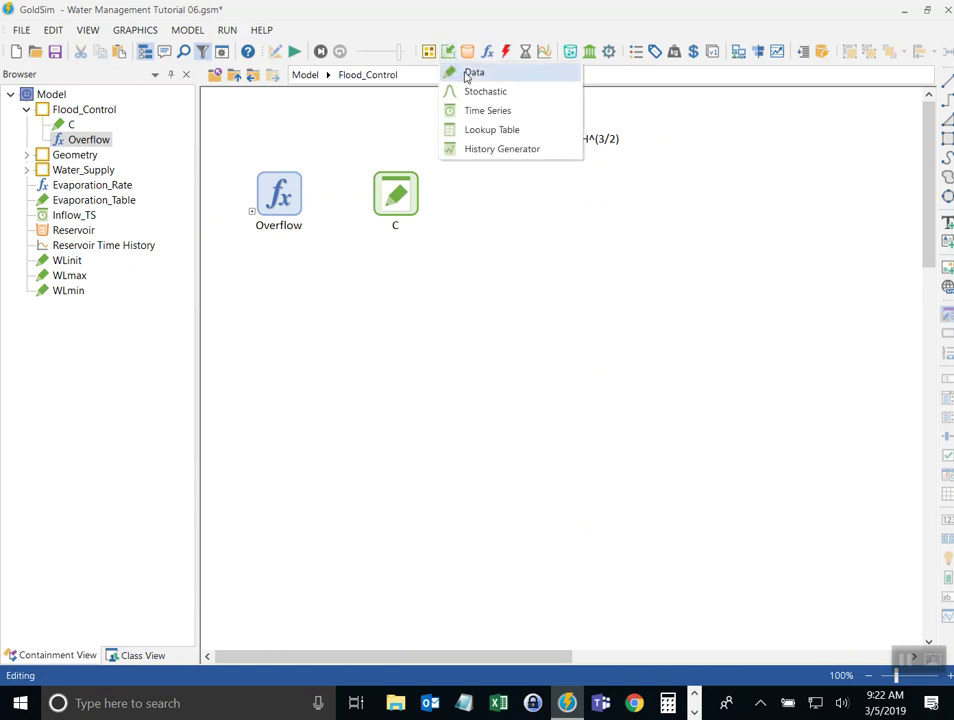
pyautogui.click(466, 75)
pyautogui.click(468, 187)
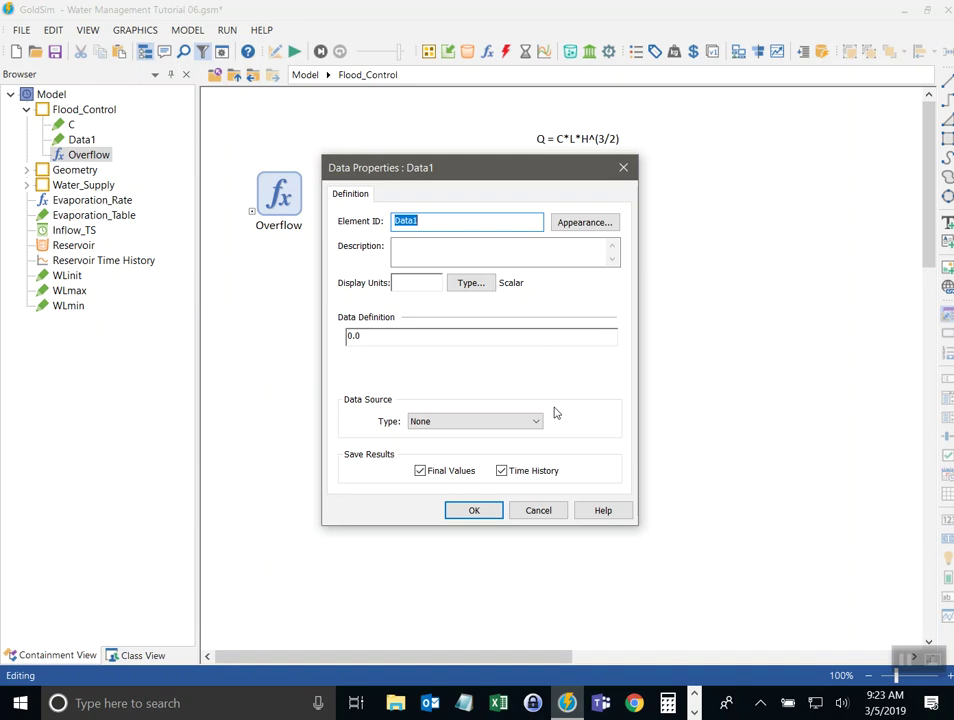
pyautogui.write('L')
pyautogui.press('Tab')
pyautogui.press('Tab')
pyautogui.write('Leng')
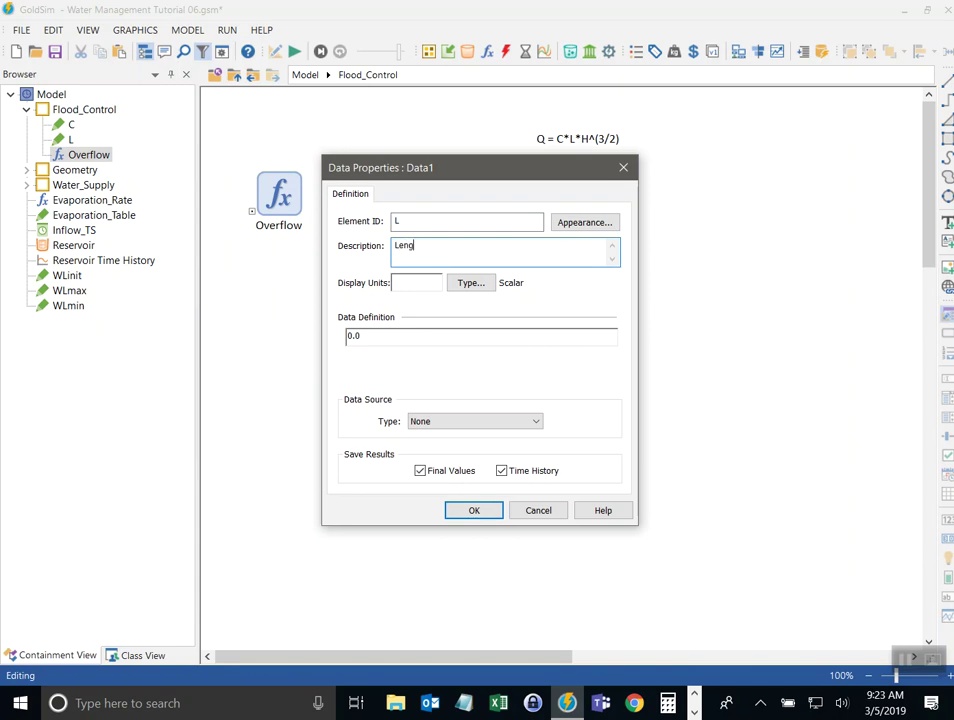
pyautogui.write('th of the weir')
pyautogui.press('Tab')
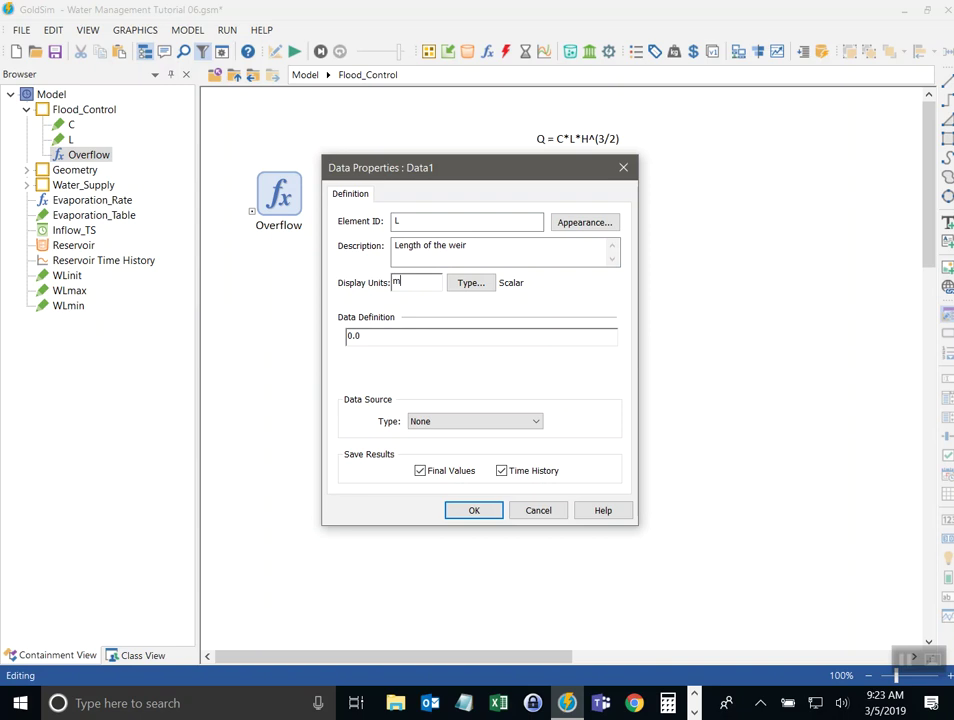
pyautogui.press('Tab')
pyautogui.write('1')
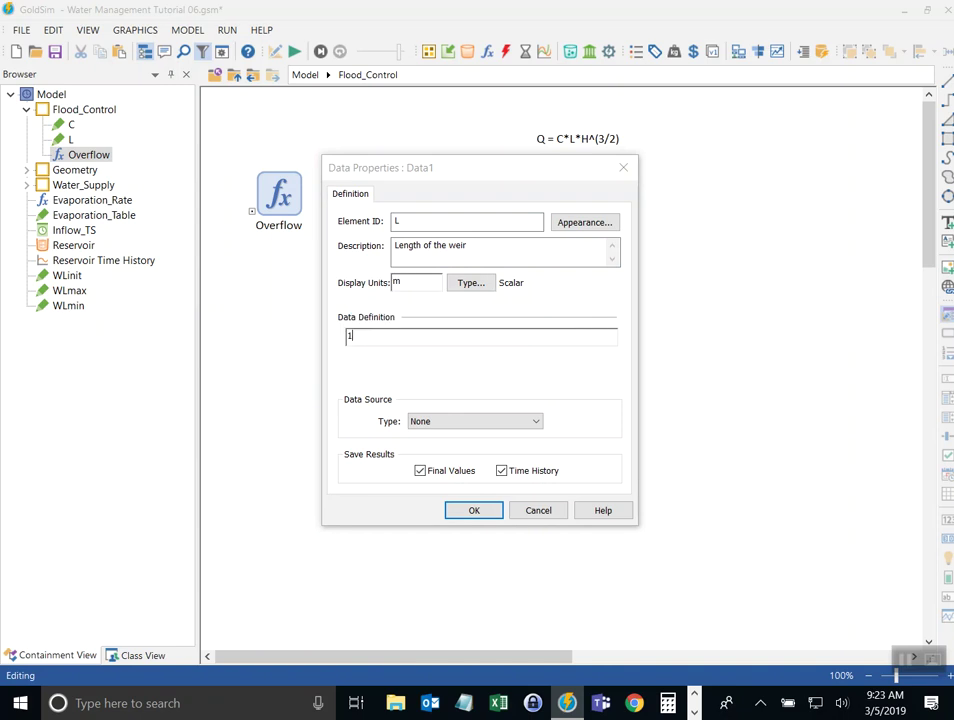
pyautogui.hotkey('shift', 'Tab')
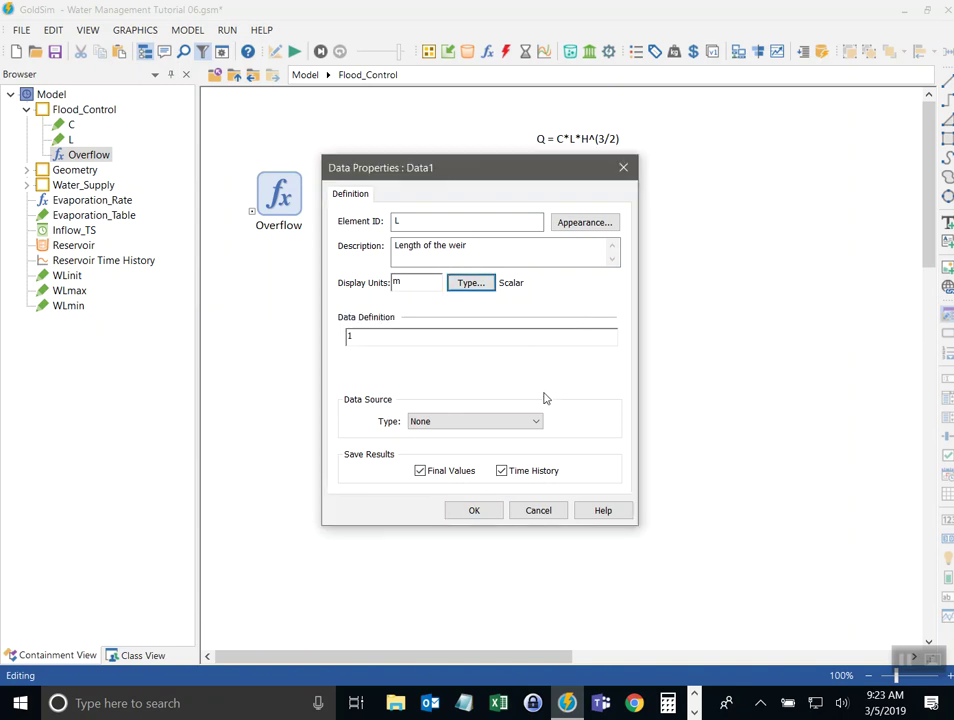
pyautogui.click(472, 512)
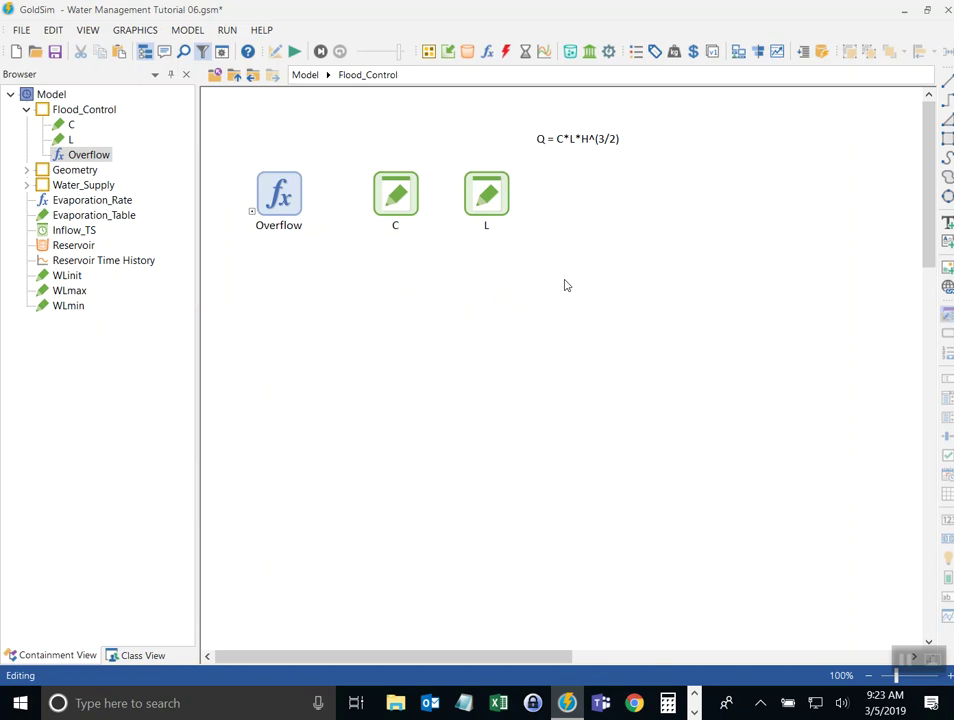
pyautogui.click(234, 78)
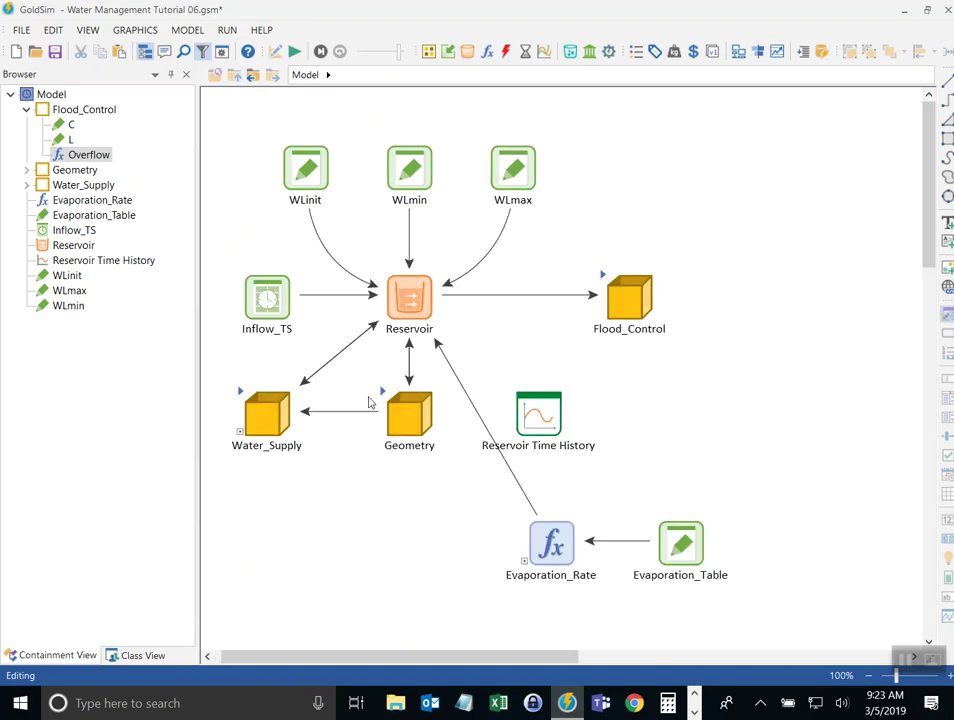
# Inside Geometry, place both elevation tables above Area and Depth, then reopen Flood_Control
pyautogui.doubleClick(398, 408)
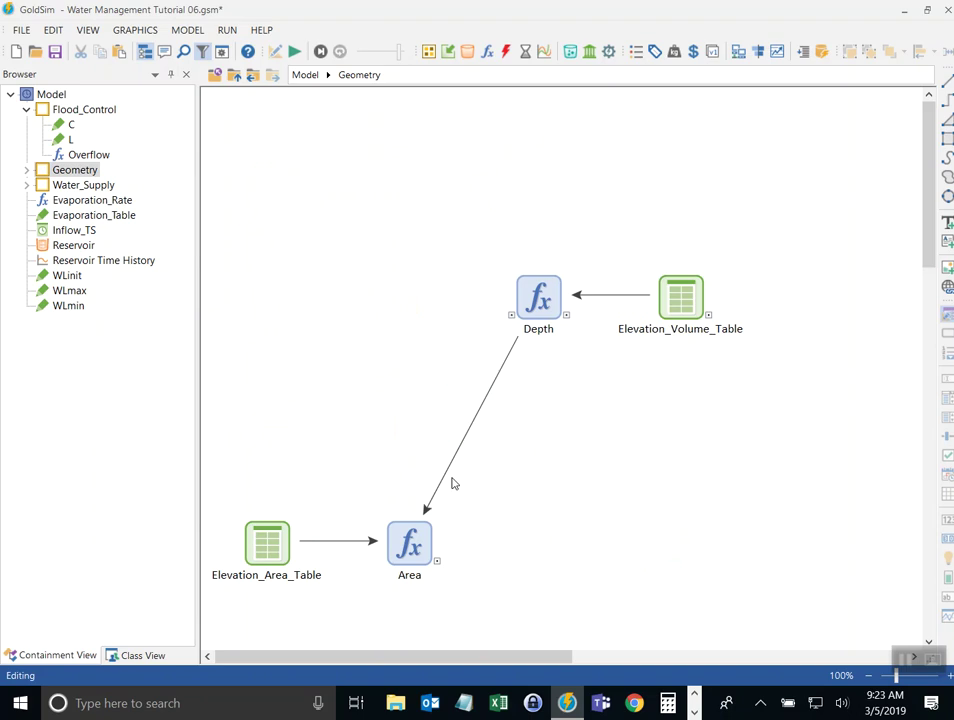
pyautogui.moveTo(678, 287); pyautogui.dragTo(539, 164)
pyautogui.click(541, 296)
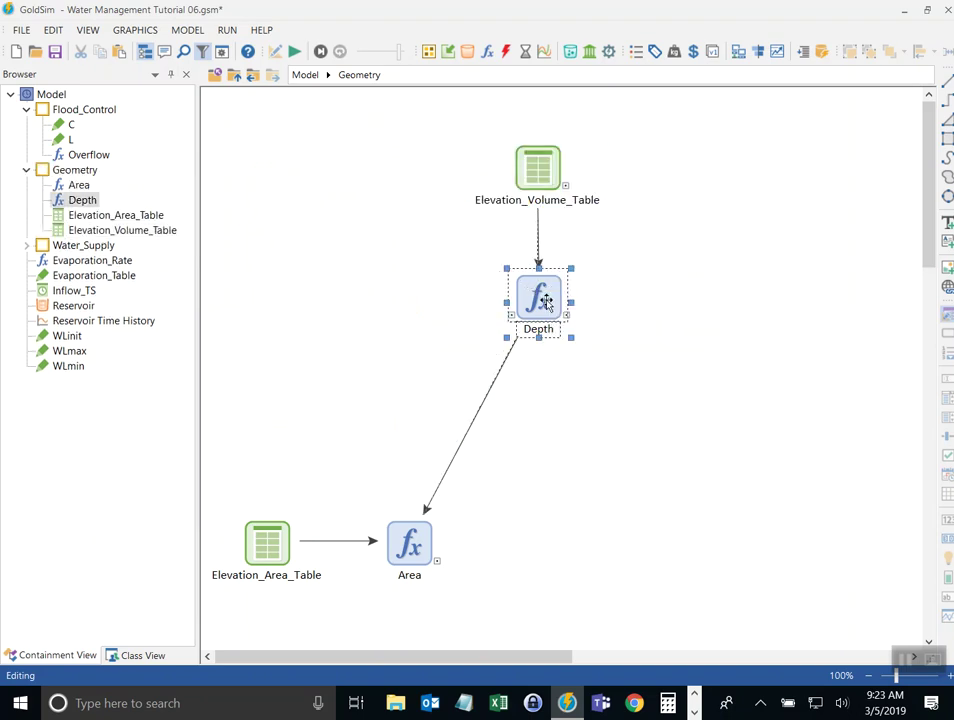
pyautogui.click(634, 349)
pyautogui.moveTo(411, 545); pyautogui.dragTo(382, 300)
pyautogui.moveTo(262, 545); pyautogui.dragTo(378, 169)
pyautogui.click(527, 312)
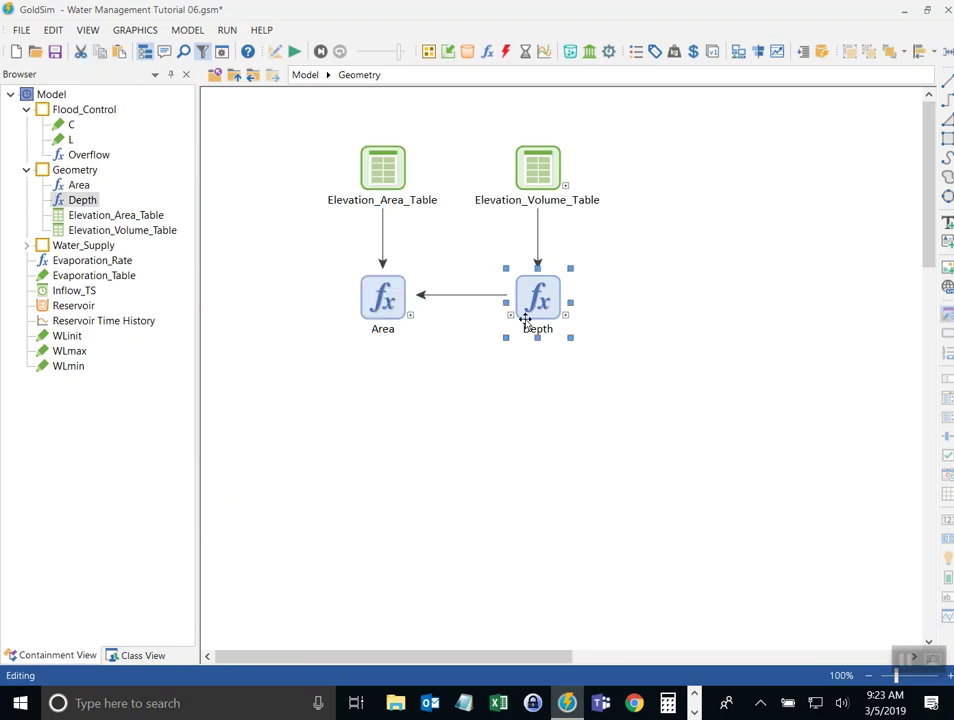
pyautogui.moveTo(681, 414); pyautogui.dragTo(236, 98)
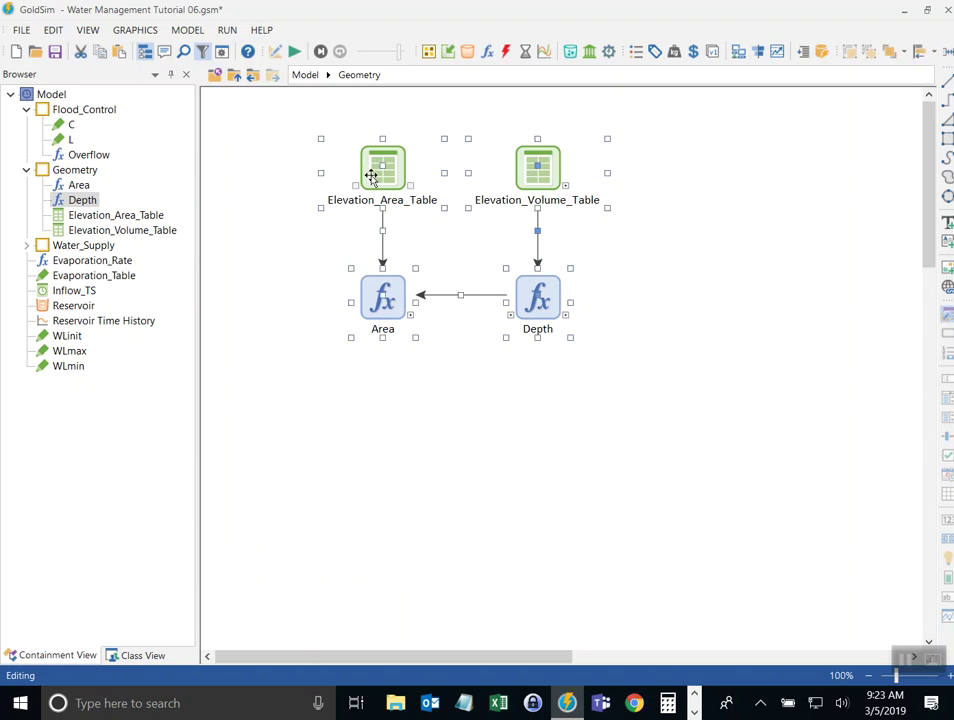
pyautogui.click(333, 363)
pyautogui.click(230, 78)
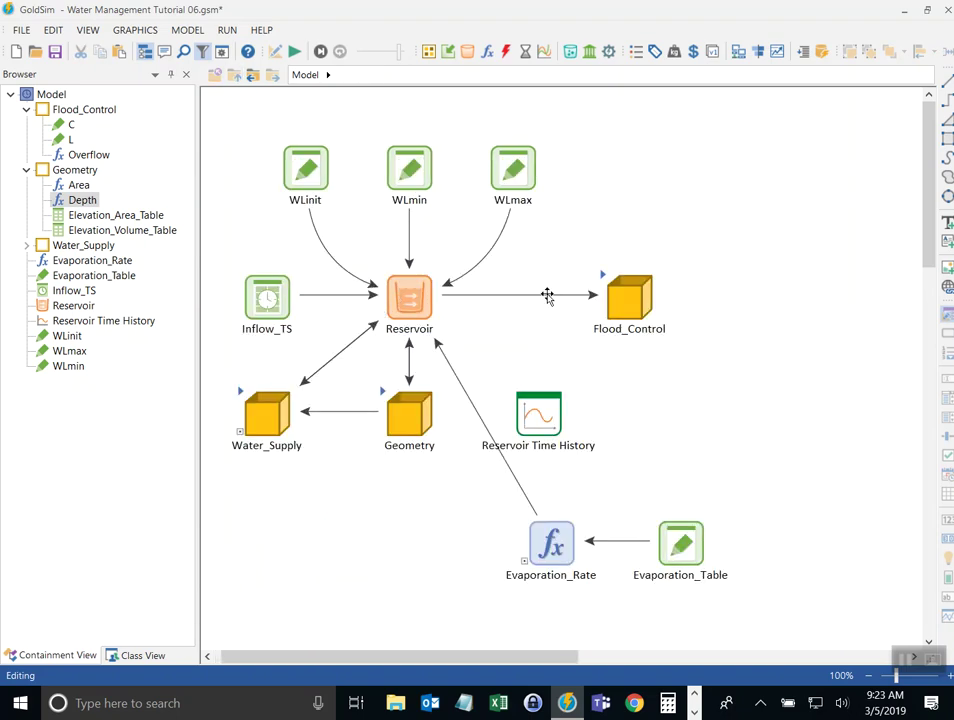
pyautogui.doubleClick(606, 278)
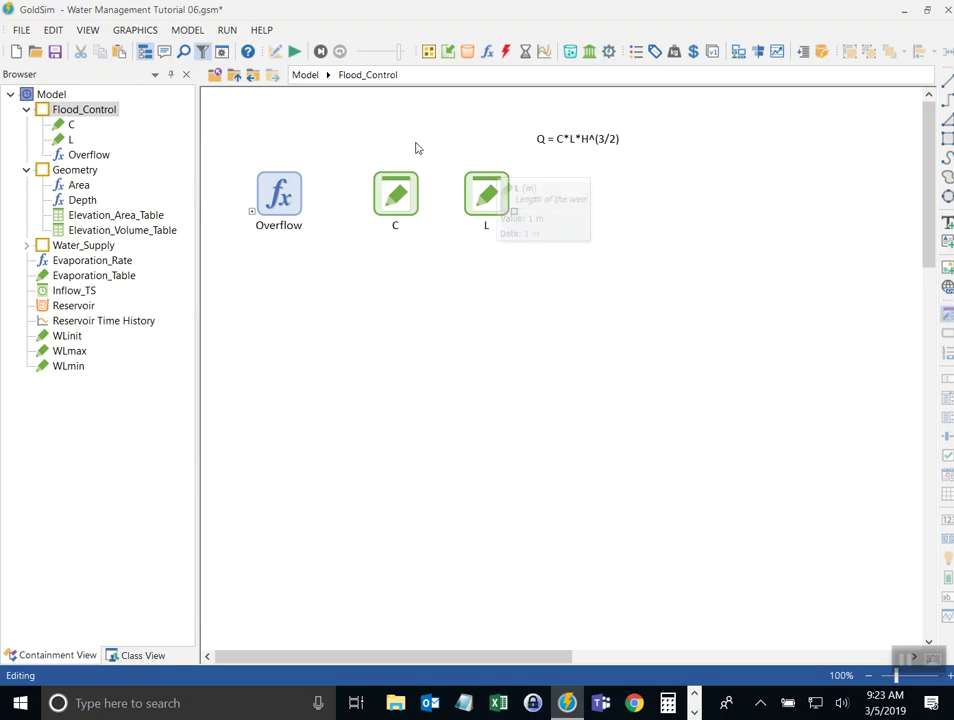
# Add an Expression element H described 'Head over the weir' with display units m
pyautogui.click(488, 51)
pyautogui.click(505, 70)
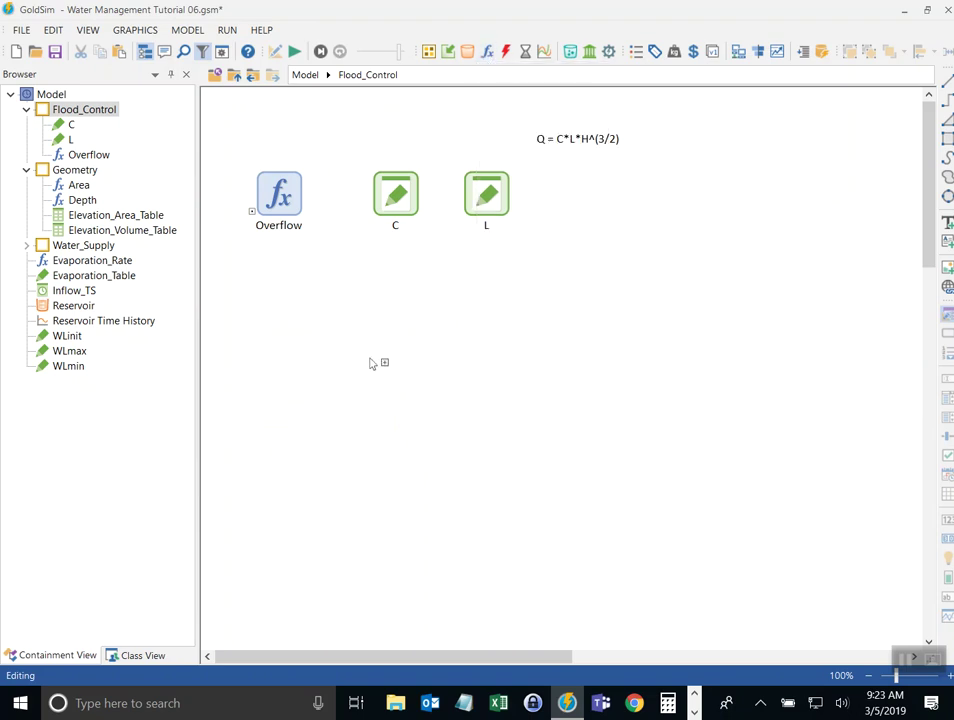
pyautogui.click(370, 363)
pyautogui.write('H')
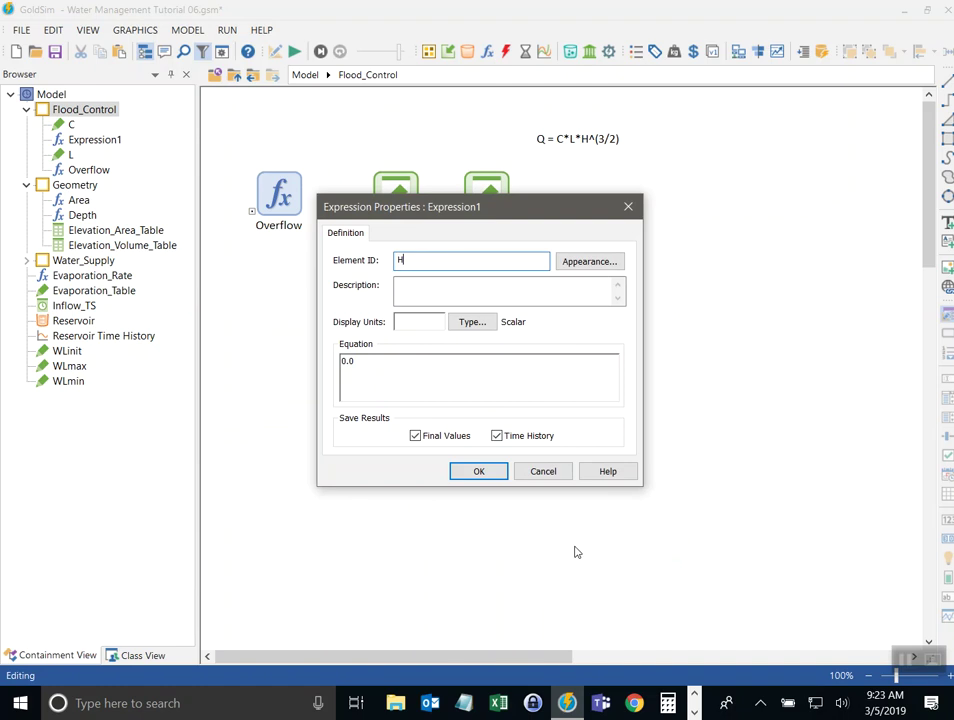
pyautogui.click(410, 284)
pyautogui.write('Head over the')
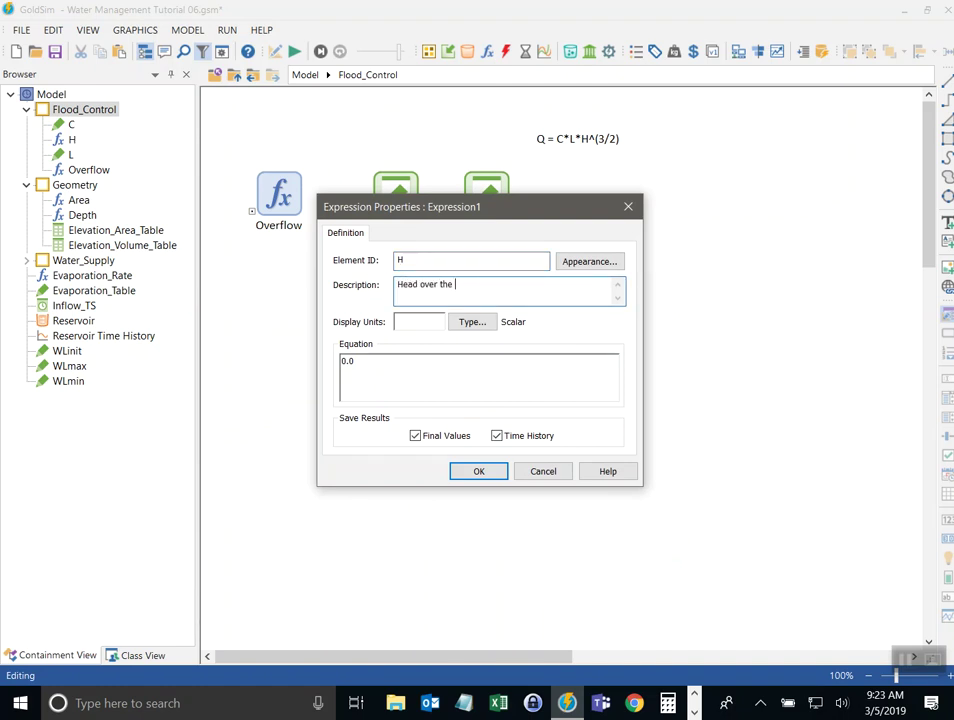
pyautogui.write(' weir')
pyautogui.press('Tab')
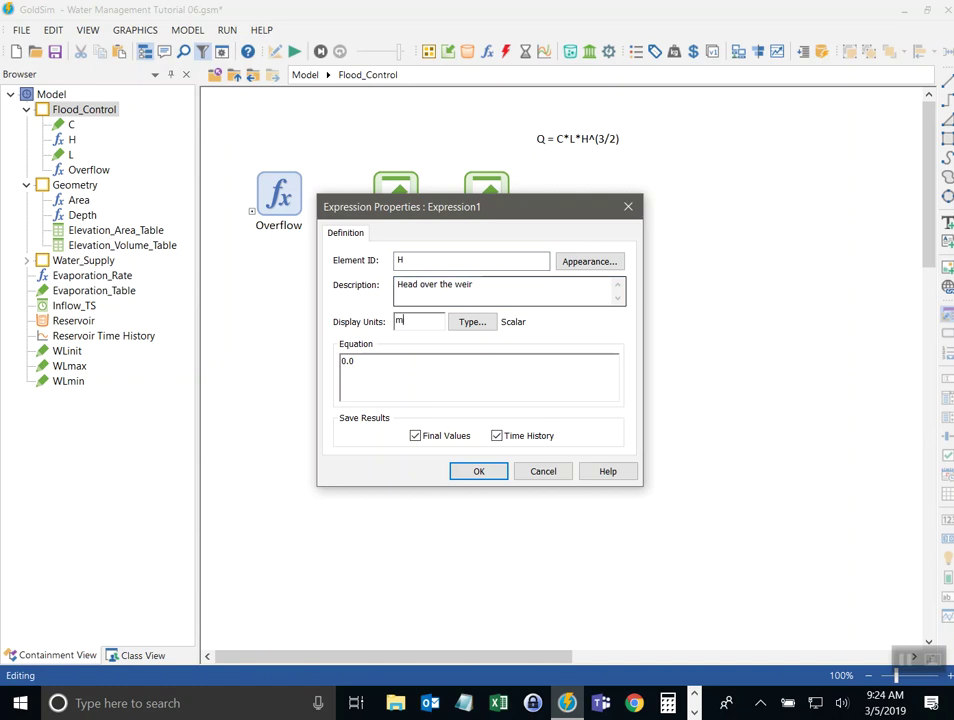
pyautogui.write('m')
pyautogui.moveTo(500, 213); pyautogui.dragTo(720, 246)
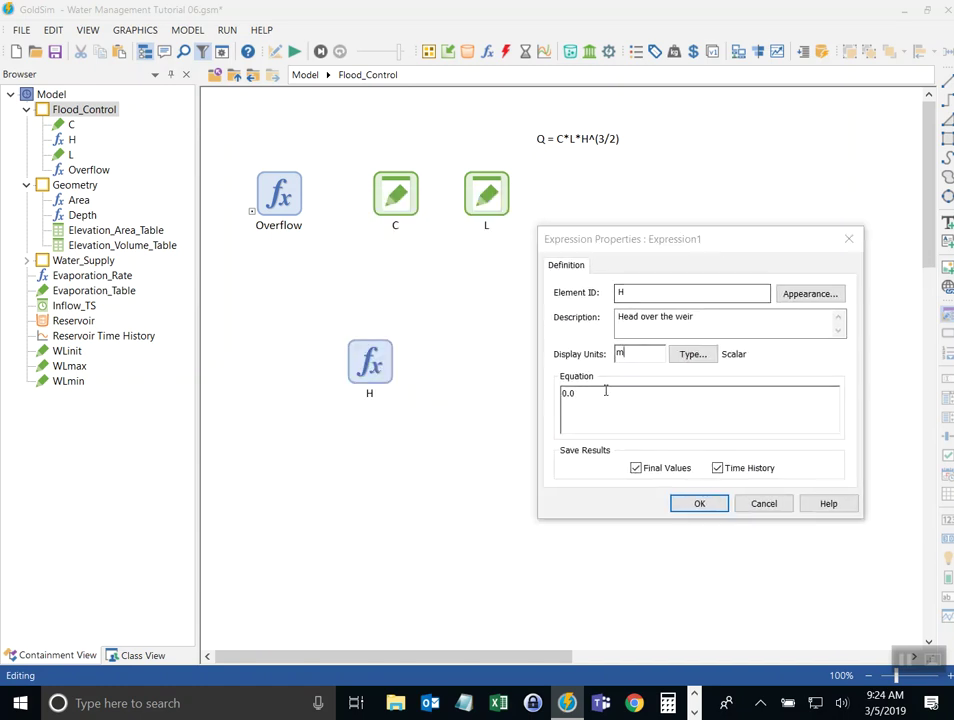
pyautogui.press('Tab')
pyautogui.press('Tab')
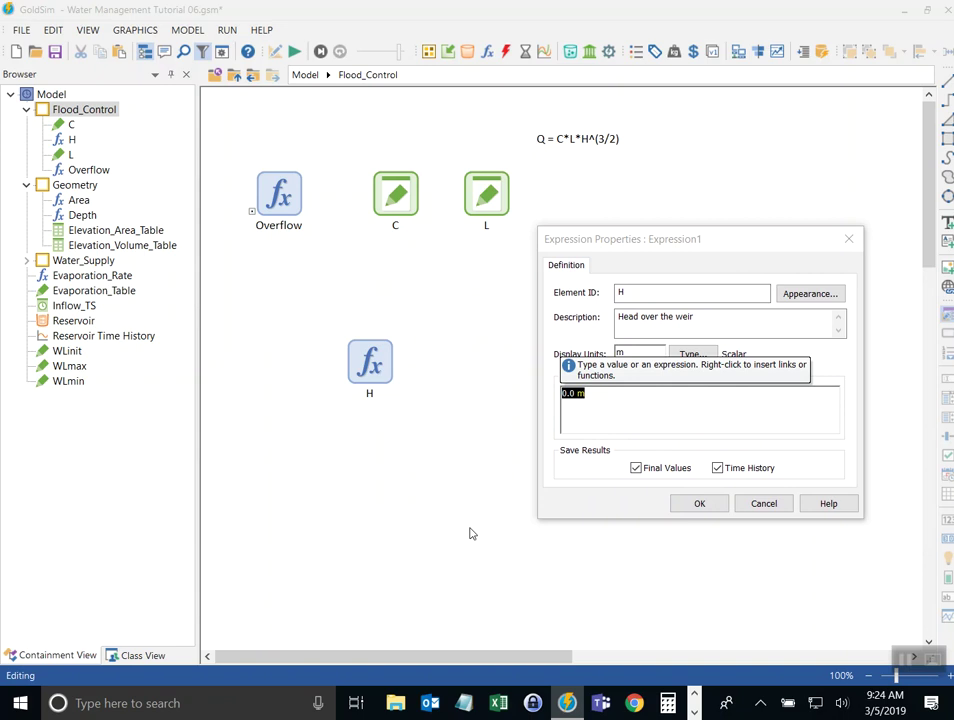
# Enter H's equation as Depth - 1753 m
pyautogui.write('de')
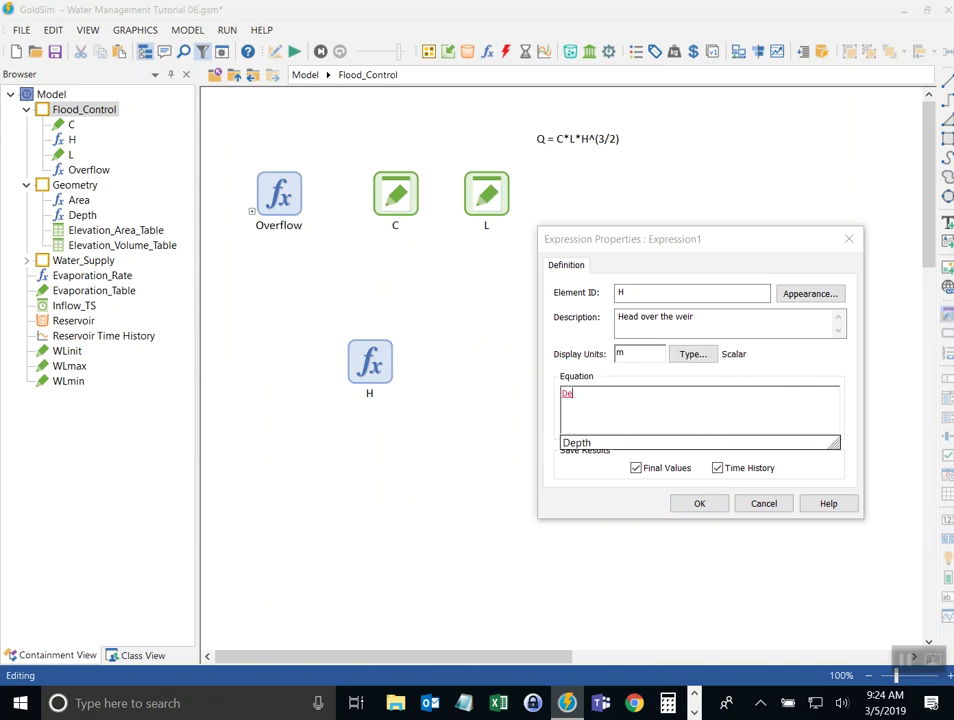
pyautogui.press('Return')
pyautogui.write('- ')
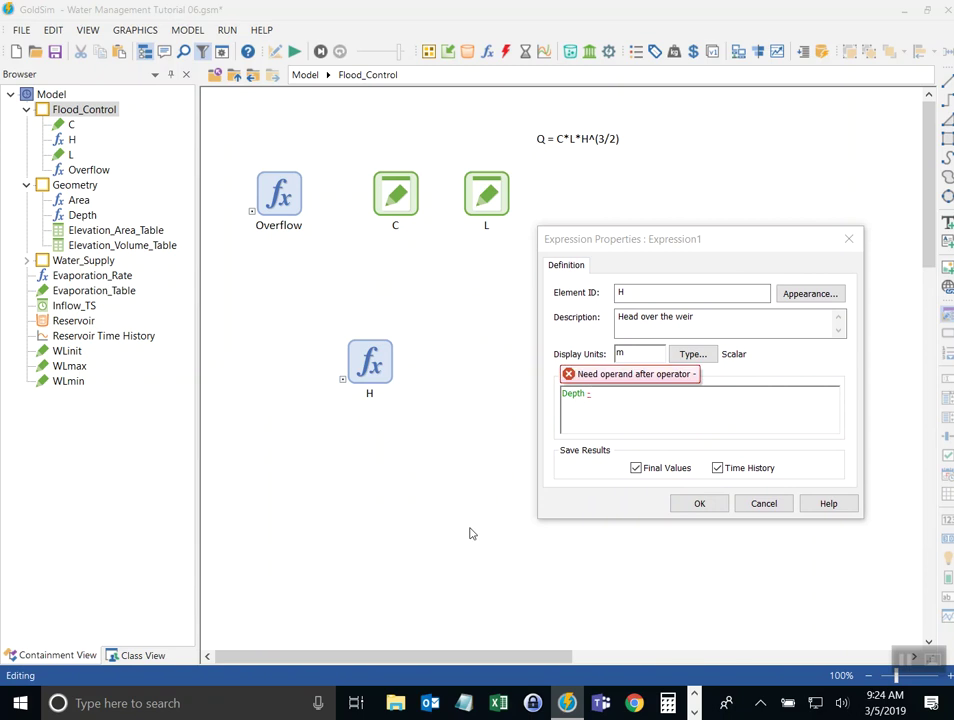
pyautogui.write('1753 m')
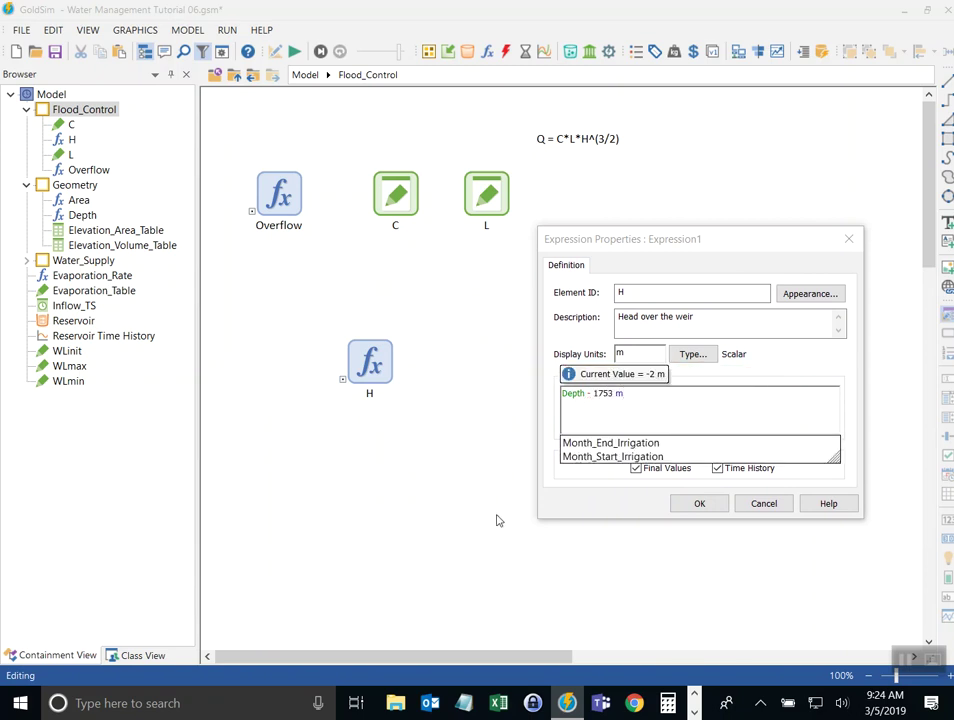
# Wrap H's equation as max(Depth - 1753 m, 0 m) so the head never goes negative
pyautogui.press('Escape')
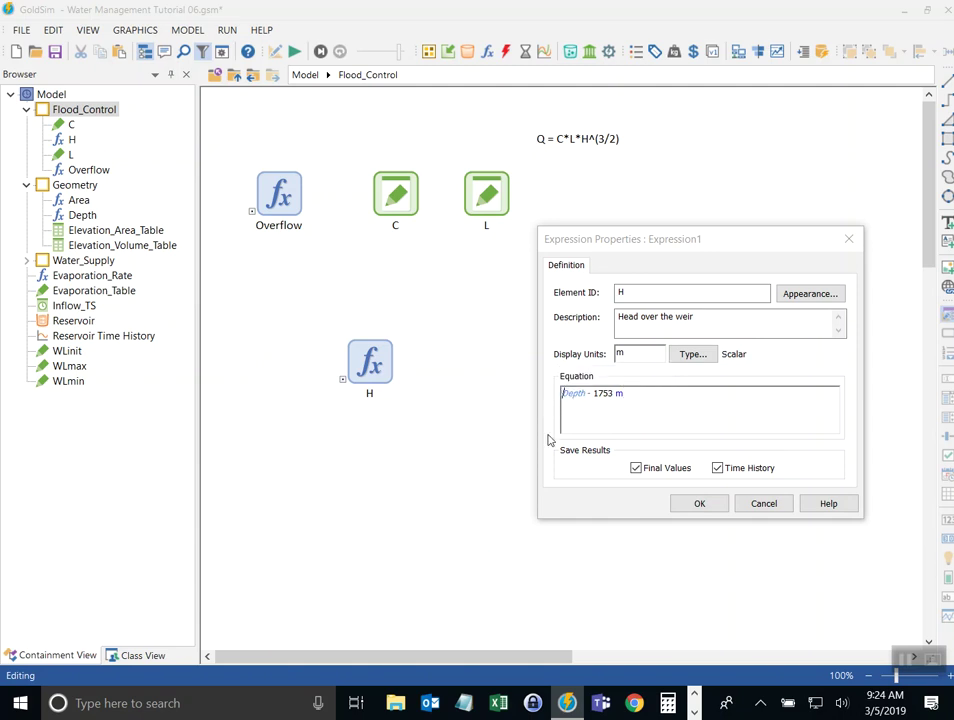
pyautogui.write('max(')
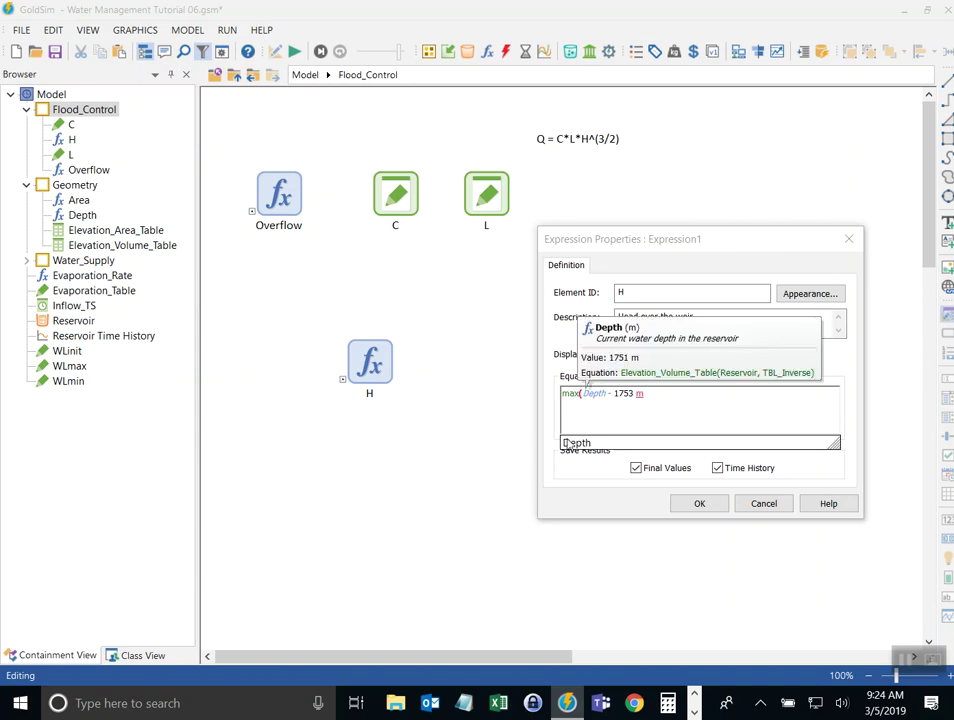
pyautogui.click(686, 392)
pyautogui.write(',')
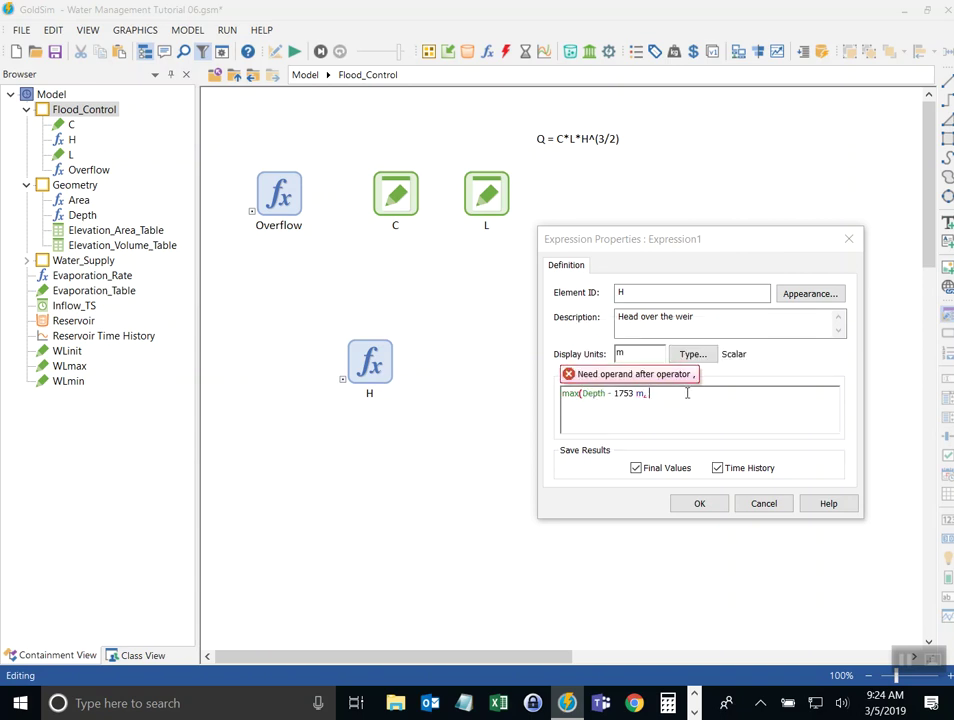
pyautogui.write(' 0 m)')
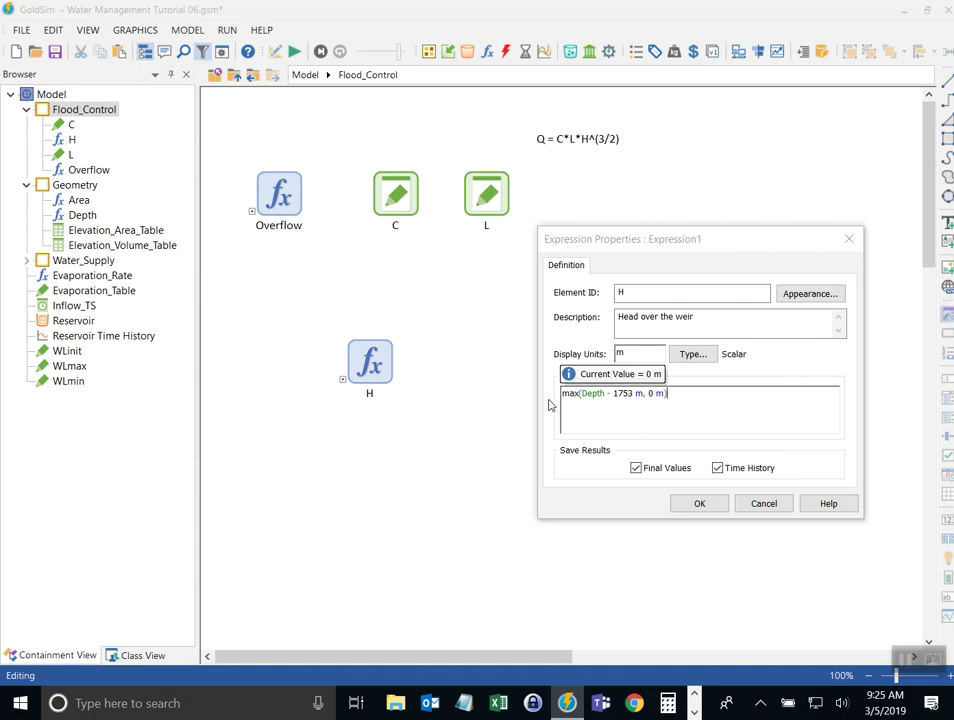
pyautogui.moveTo(613, 393); pyautogui.dragTo(636, 394)
pyautogui.click(727, 428)
# Move H below L and add Data element Spillway_Crest, 'Elevation of the crest of the weir', 1753 m
pyautogui.click(698, 503)
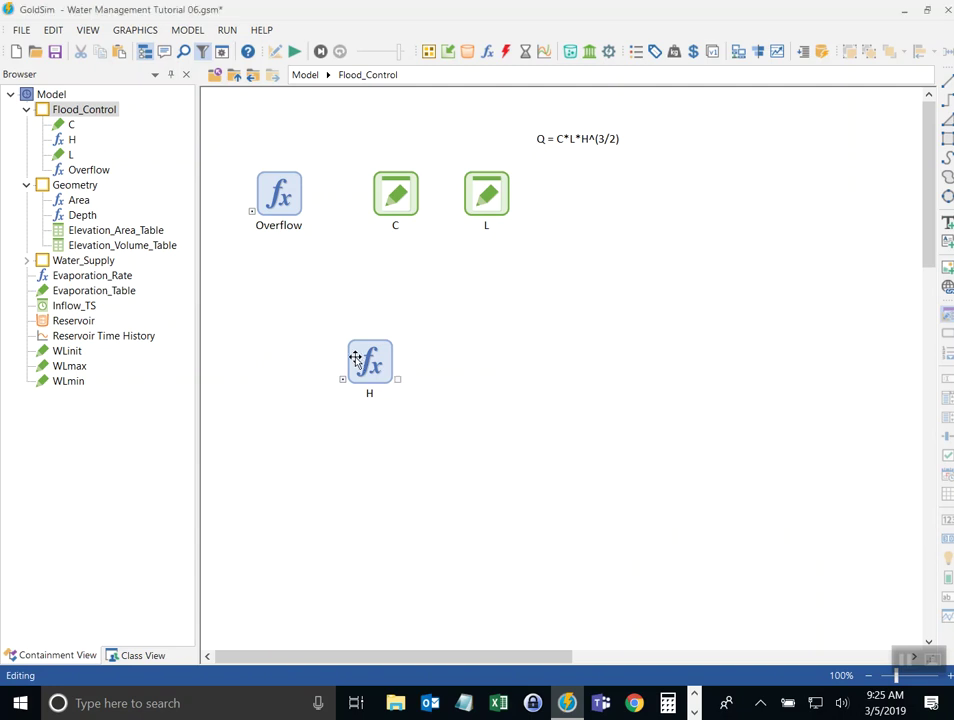
pyautogui.moveTo(360, 360); pyautogui.dragTo(477, 336)
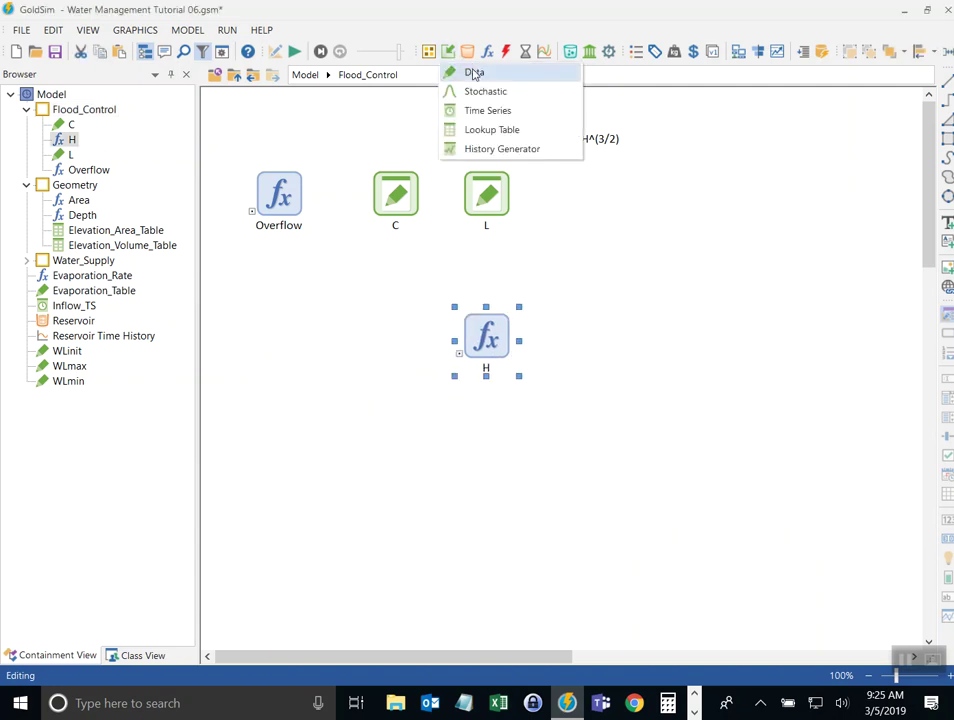
pyautogui.click(400, 314)
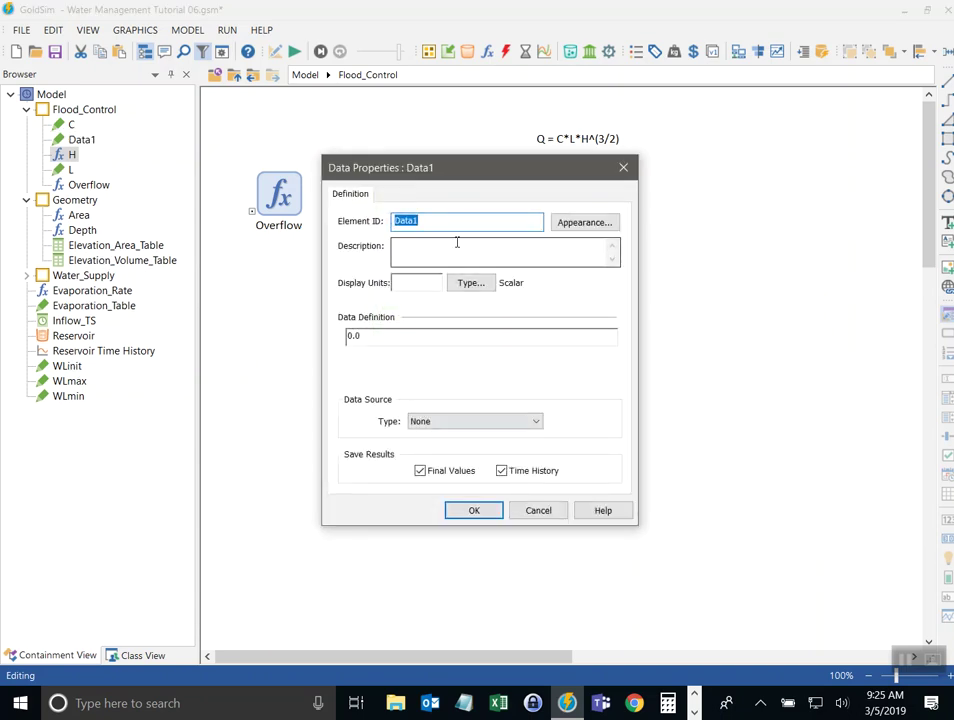
pyautogui.write('Spi')
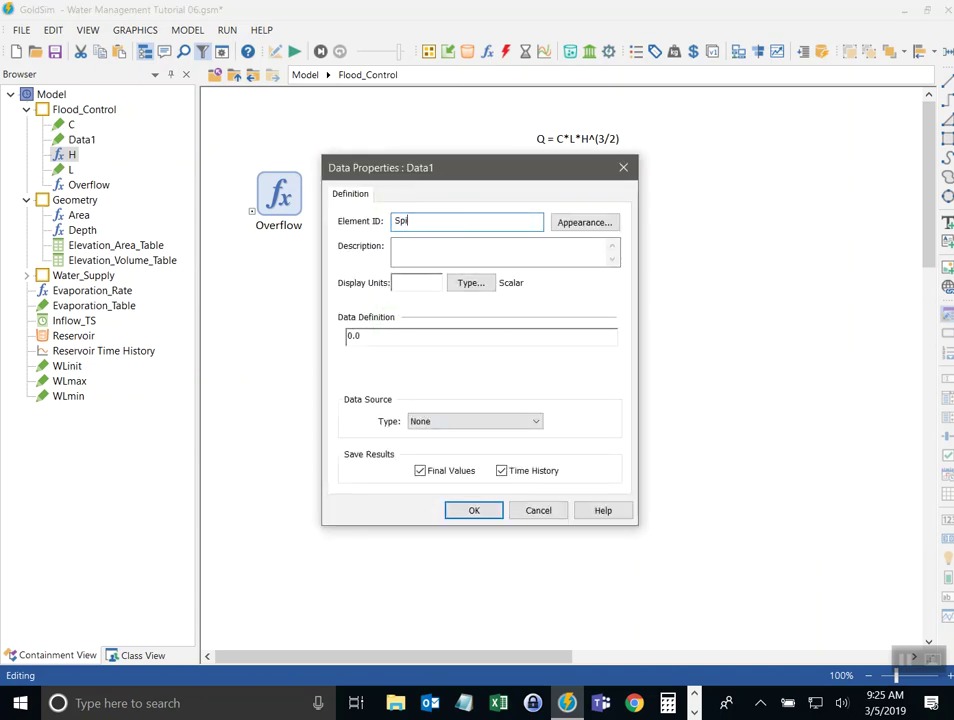
pyautogui.write('llway_Crest')
pyautogui.press('Tab')
pyautogui.press('Tab')
pyautogui.press('Tab')
pyautogui.write('m')
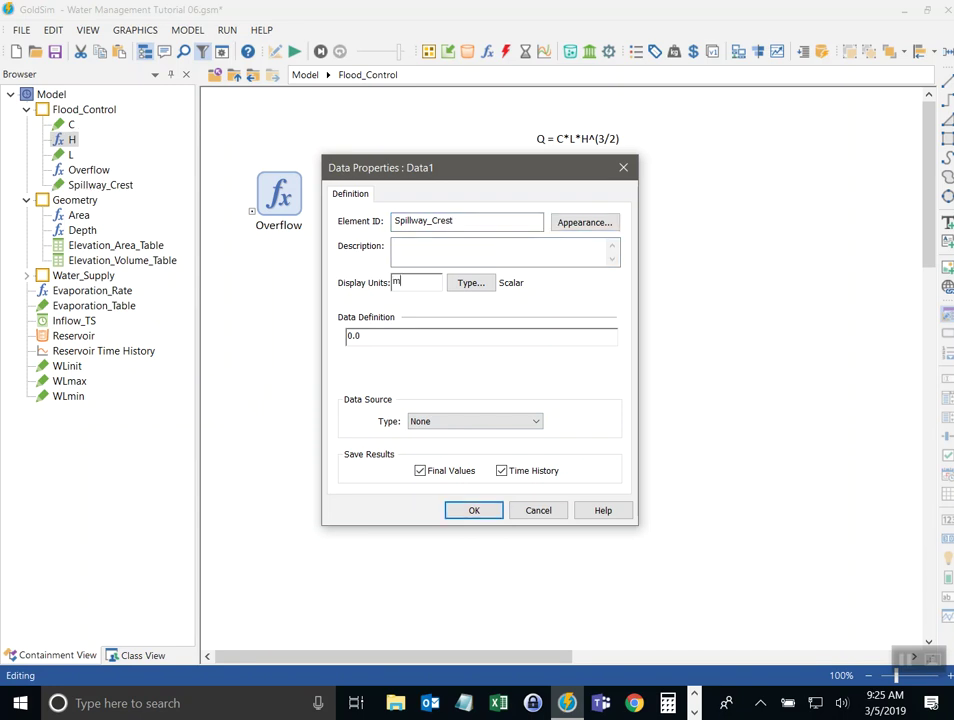
pyautogui.click(408, 251)
pyautogui.write('Elevation of the')
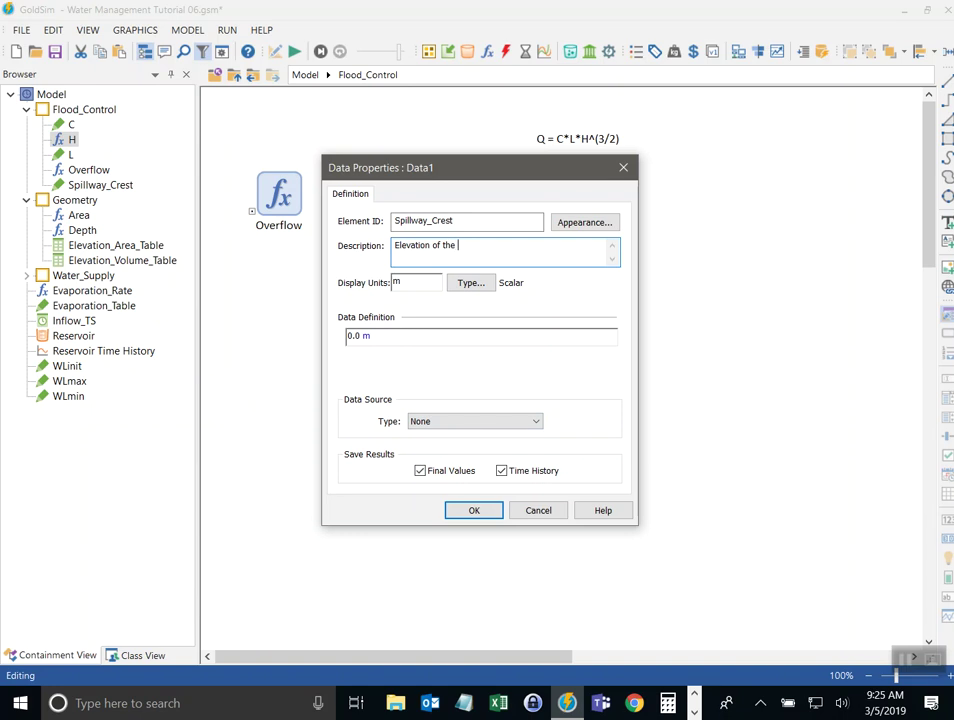
pyautogui.write(' crest of the weir')
pyautogui.click(396, 335)
pyautogui.write('1753')
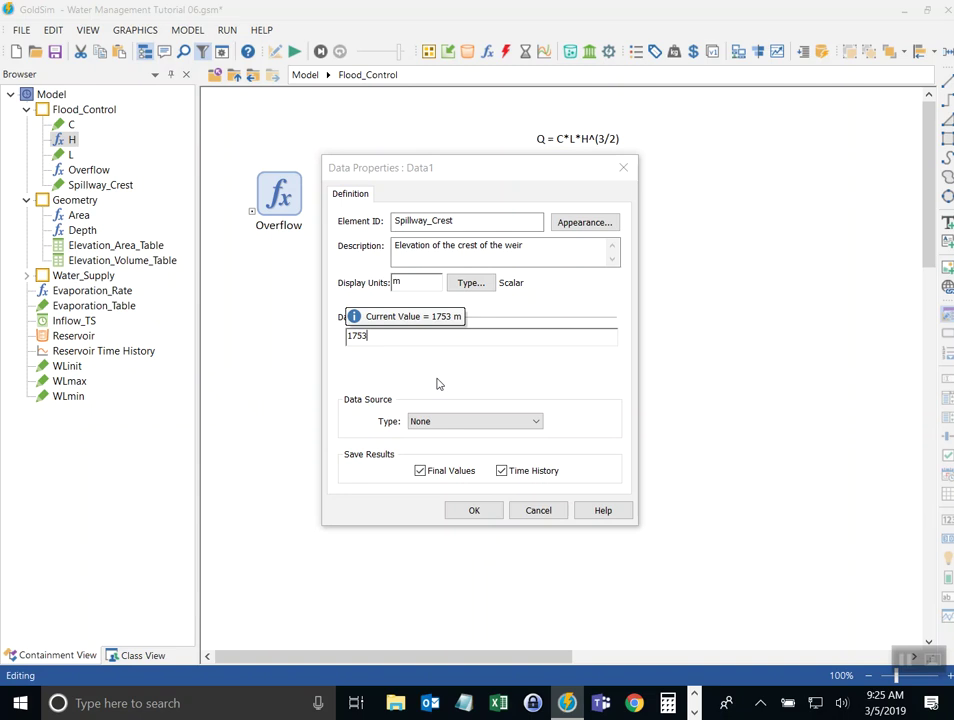
pyautogui.click(474, 510)
pyautogui.click(483, 327)
pyautogui.doubleClick(483, 327)
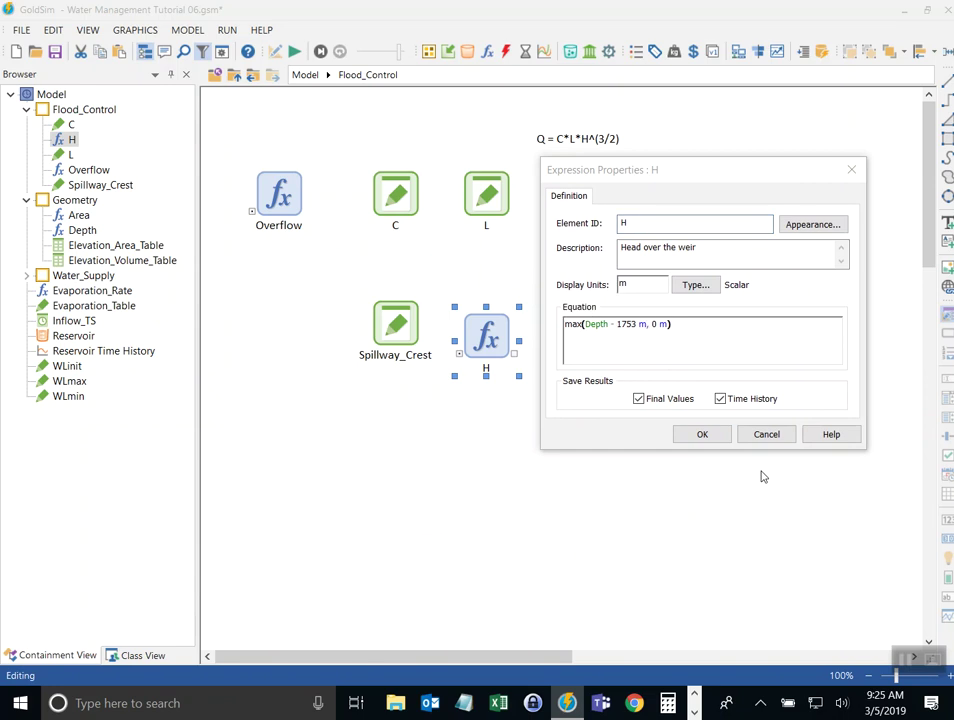
# Replace 1753 m in H's equation with Spillway_Crest and stop saving H's time history
pyautogui.write('S')
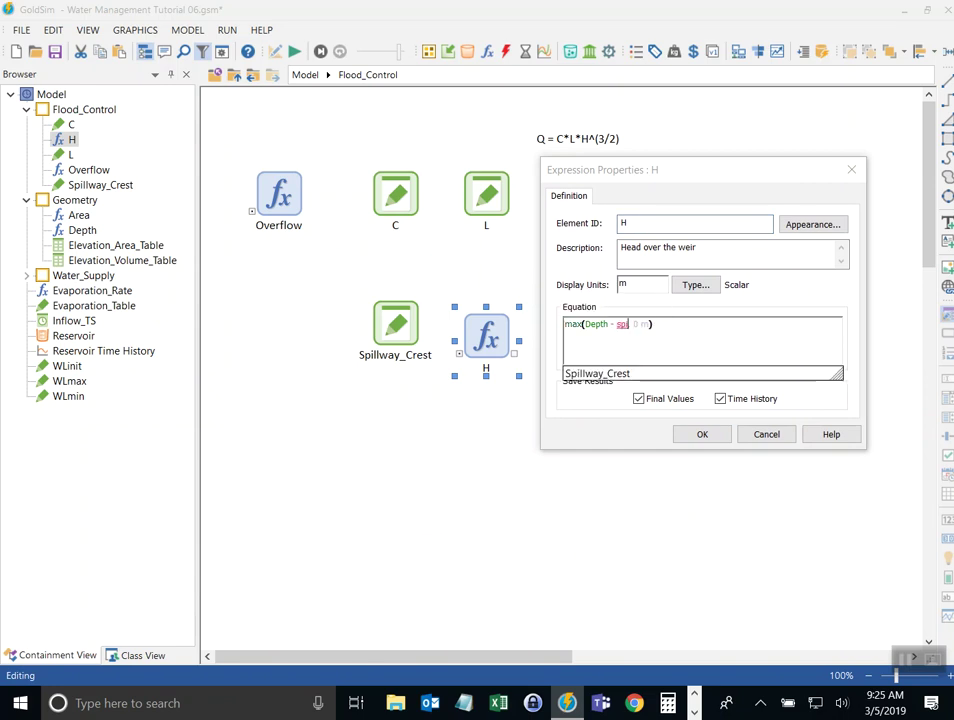
pyautogui.press('Return')
pyautogui.click(771, 400)
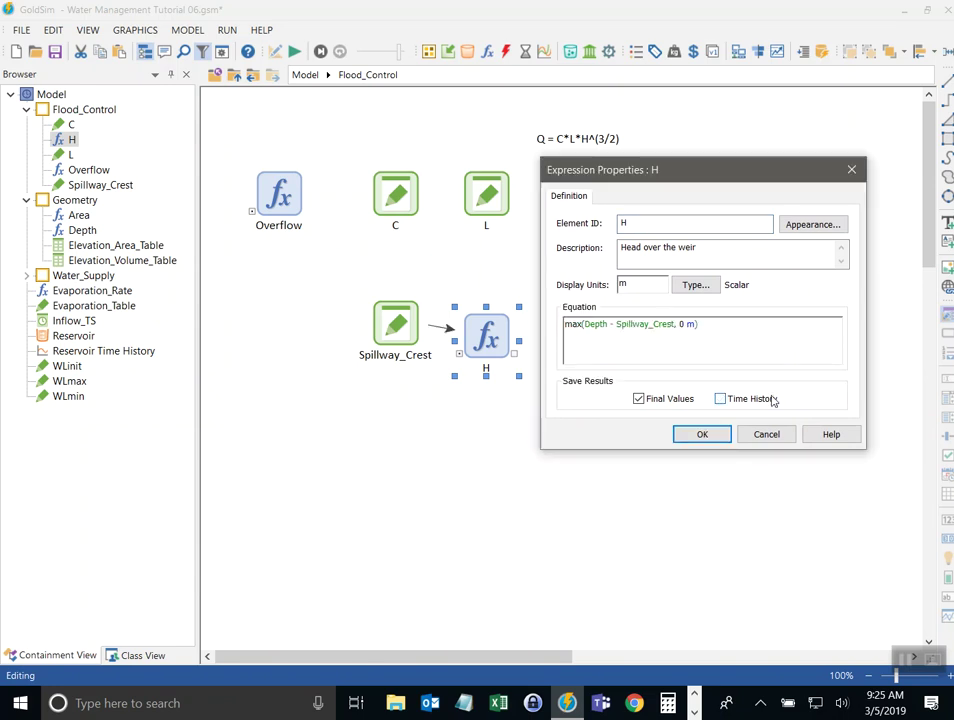
pyautogui.click(710, 438)
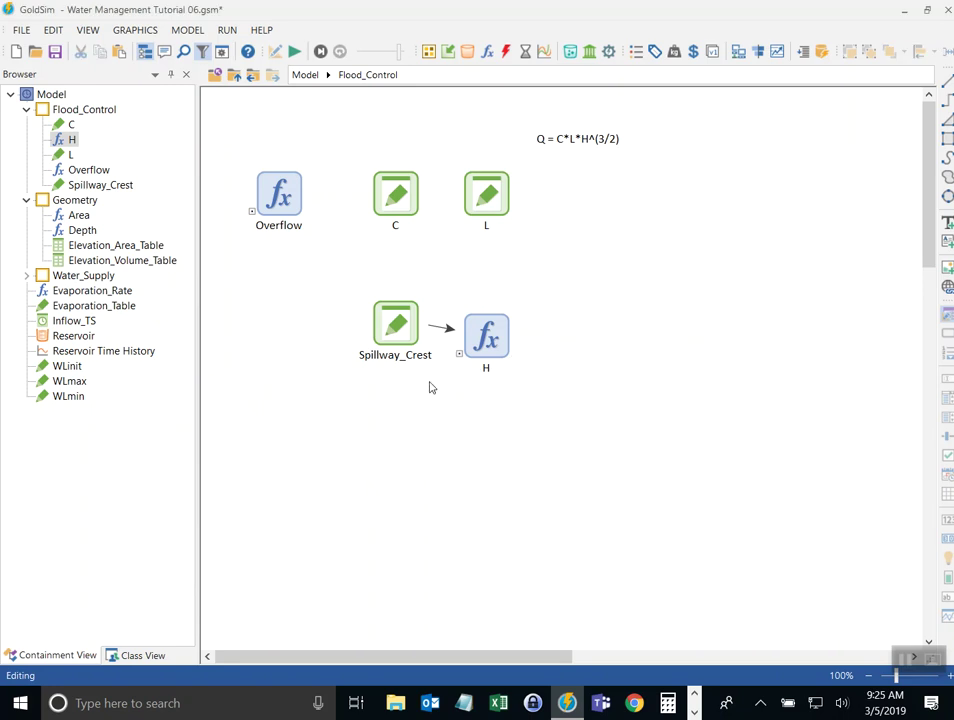
# Shift Spillway_Crest further left of H and move Overflow to the right of H
pyautogui.click(381, 335)
pyautogui.moveTo(381, 335); pyautogui.dragTo(355, 348)
pyautogui.click(451, 424)
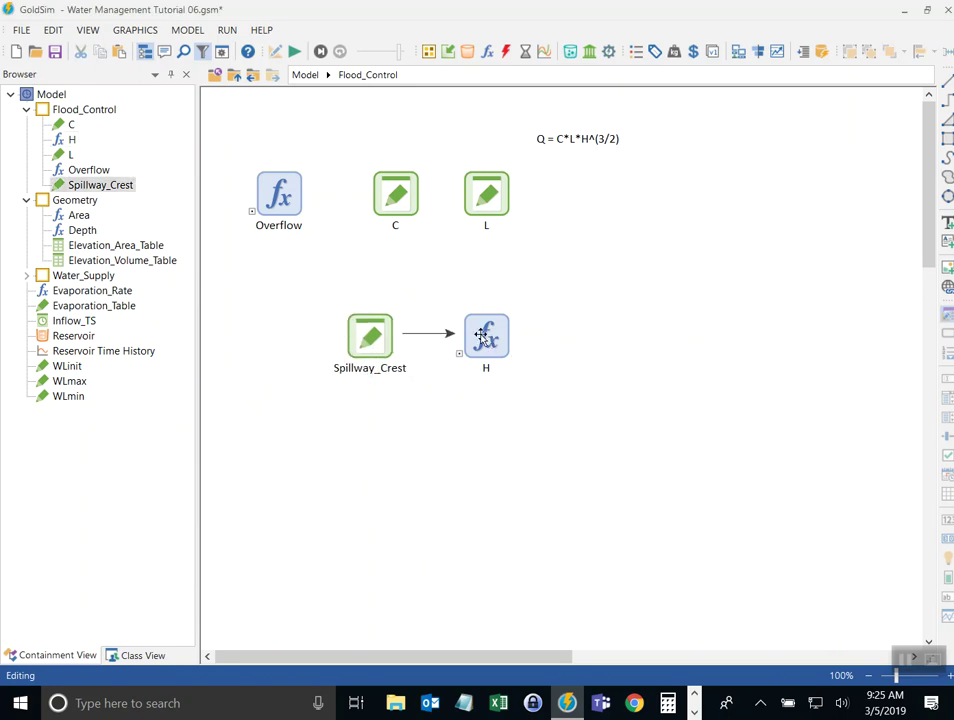
pyautogui.moveTo(480, 333)
pyautogui.moveTo(460, 362)
pyautogui.click(500, 168)
pyautogui.moveTo(276, 196); pyautogui.dragTo(590, 322)
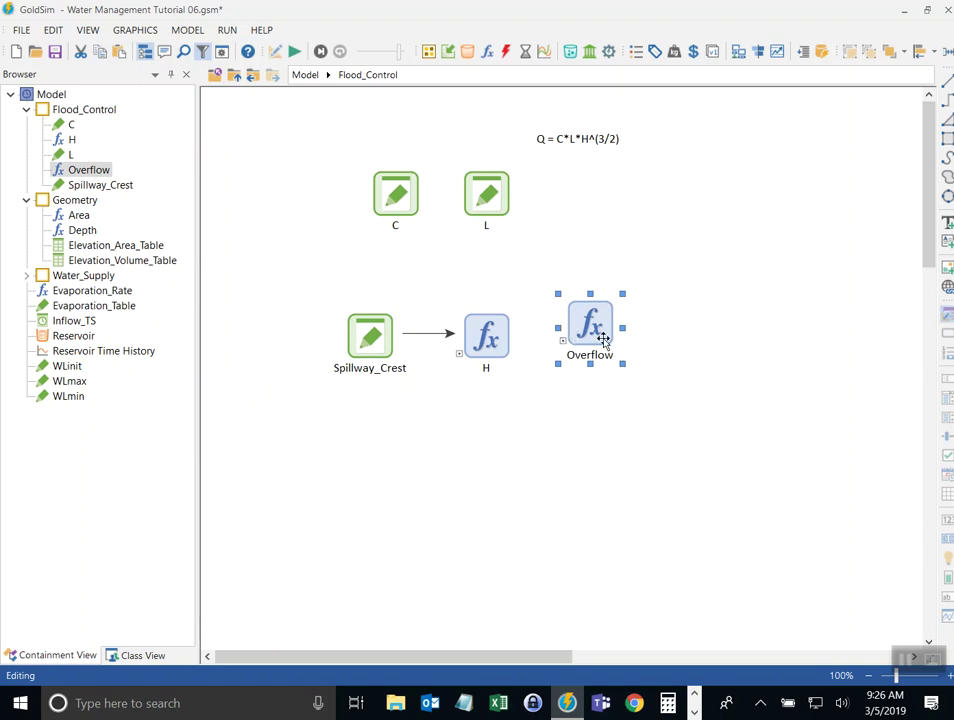
pyautogui.click(654, 394)
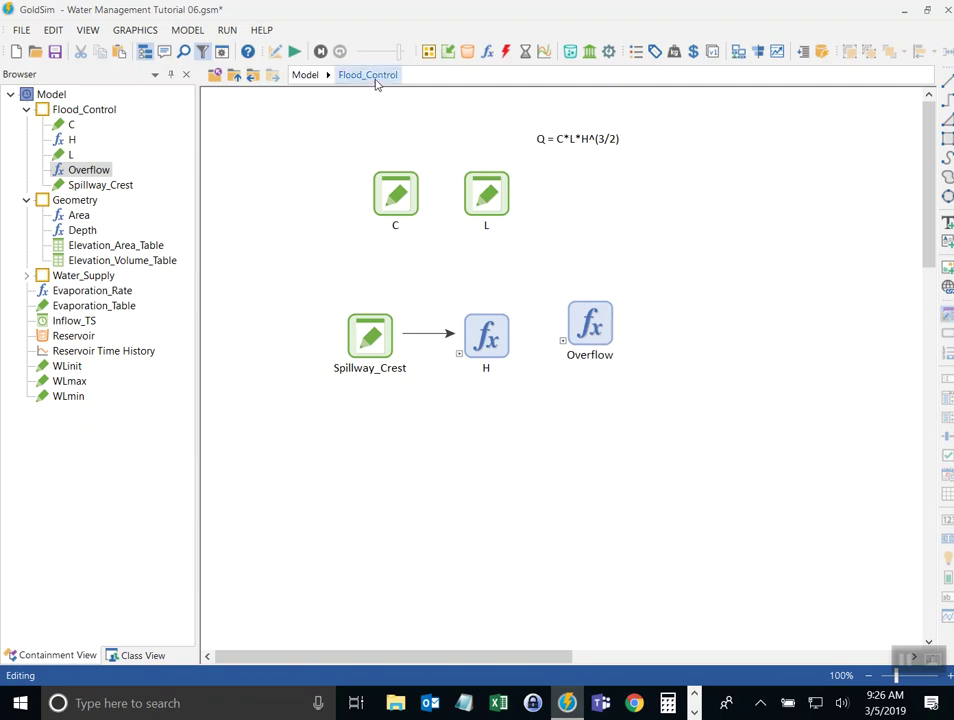
# Add a Time Series element to the right of Overflow with display units l/s
pyautogui.click(449, 54)
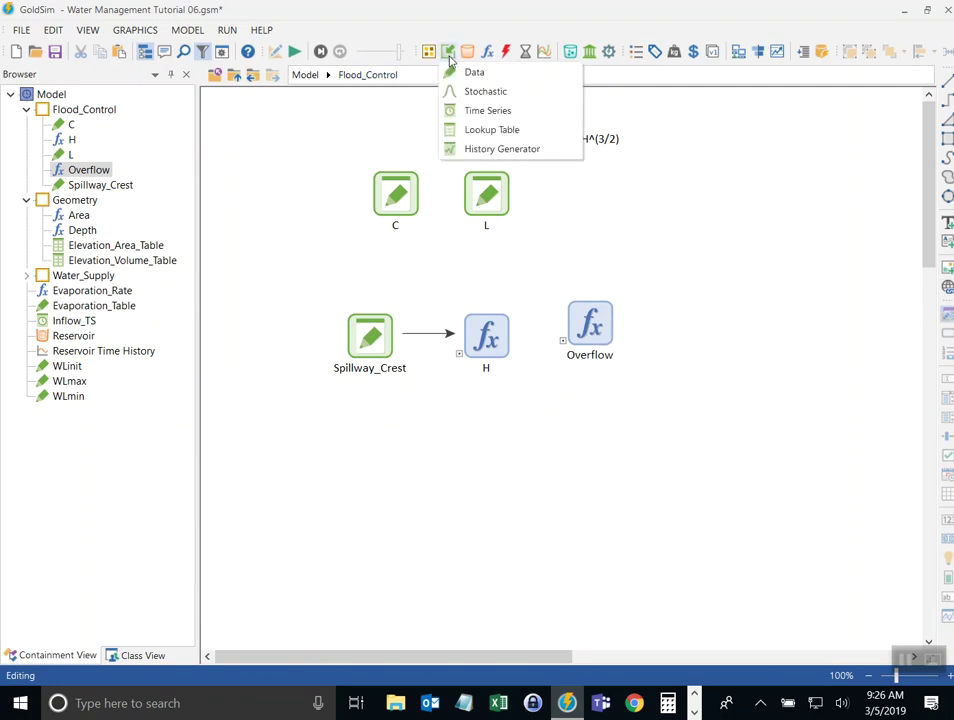
pyautogui.click(507, 112)
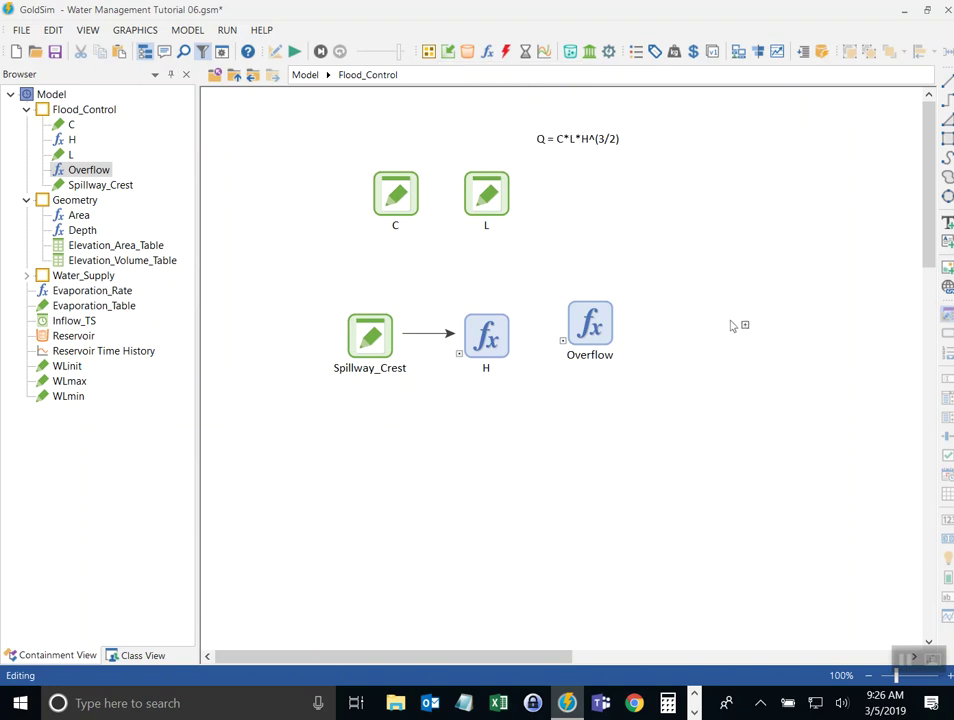
pyautogui.click(701, 331)
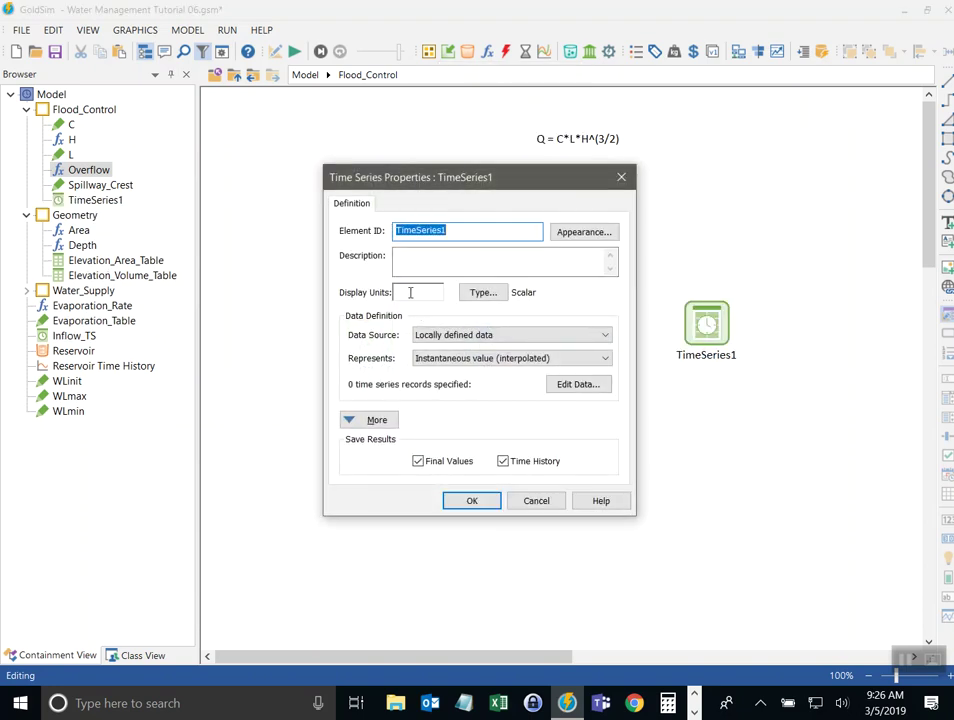
pyautogui.click(412, 293)
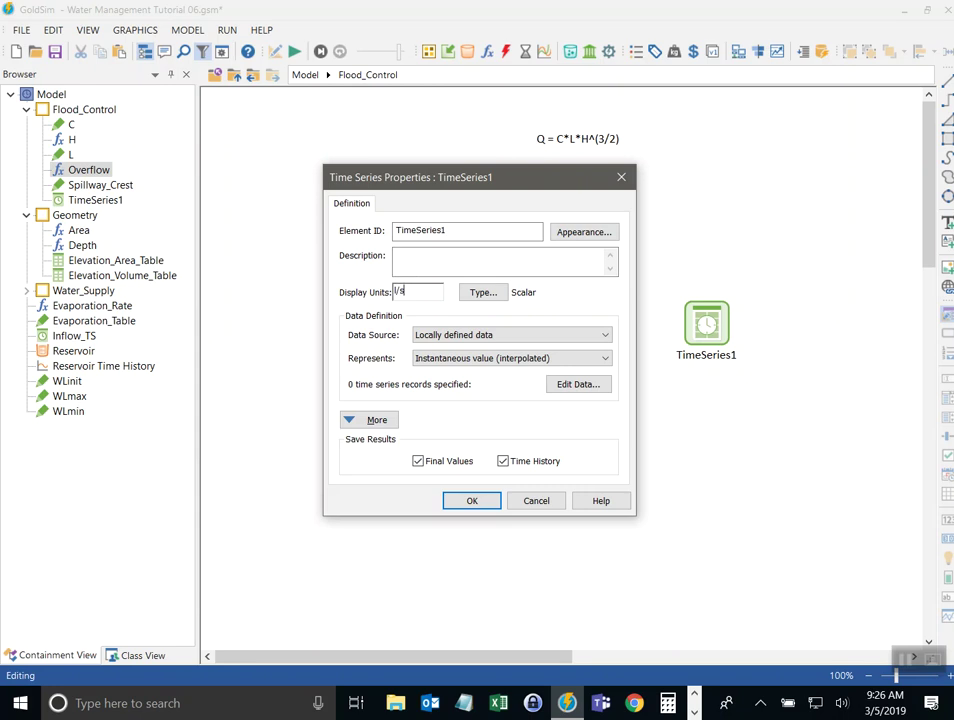
pyautogui.write('l/s')
# Set the time series data source to Recording output history, recording Overflow
pyautogui.moveTo(415, 178); pyautogui.dragTo(167, 161)
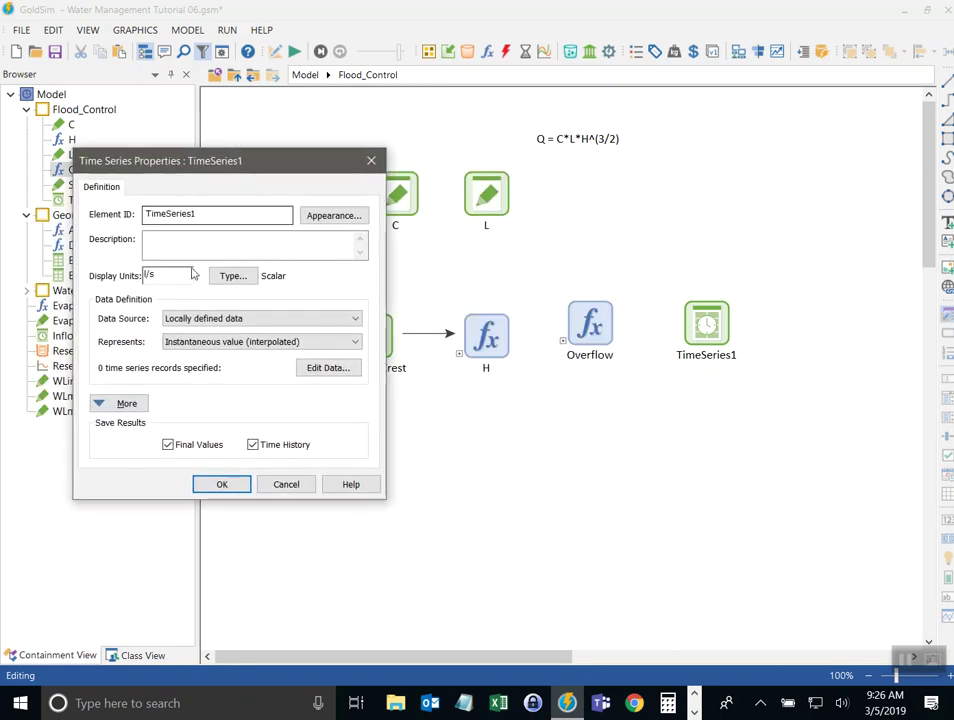
pyautogui.click(188, 320)
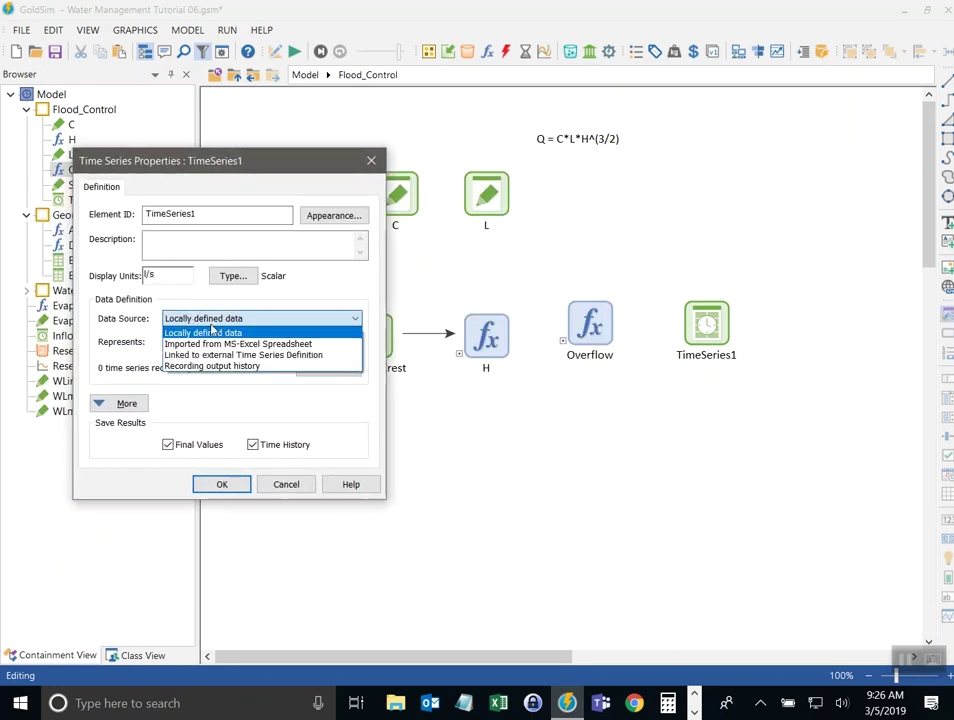
pyautogui.click(190, 366)
pyautogui.click(146, 189)
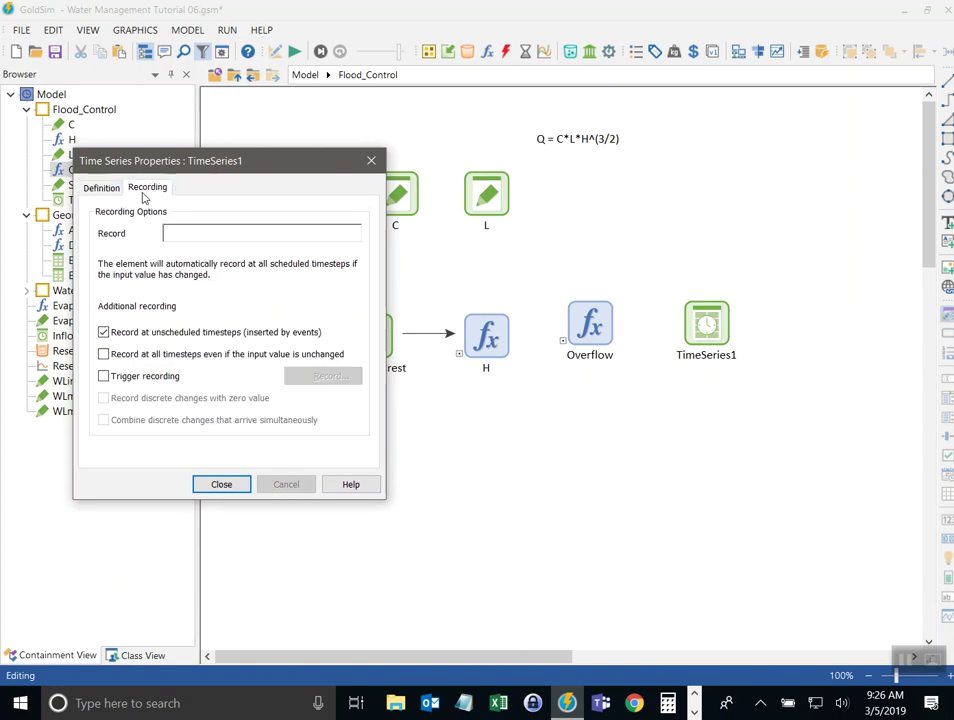
pyautogui.click(185, 233)
pyautogui.write('ov')
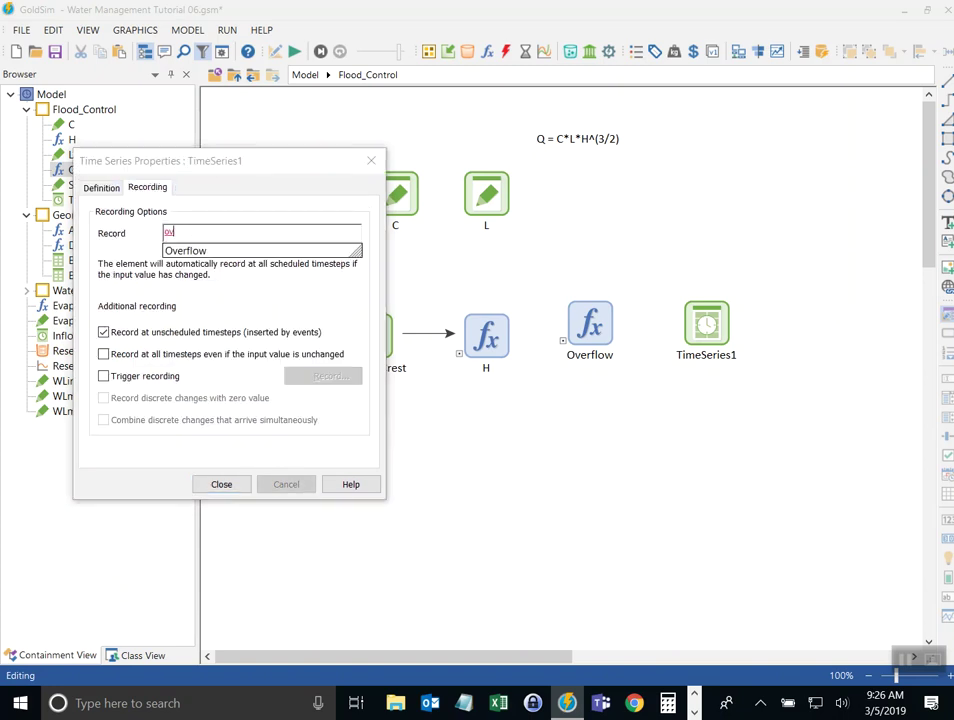
pyautogui.click(187, 250)
pyautogui.click(221, 484)
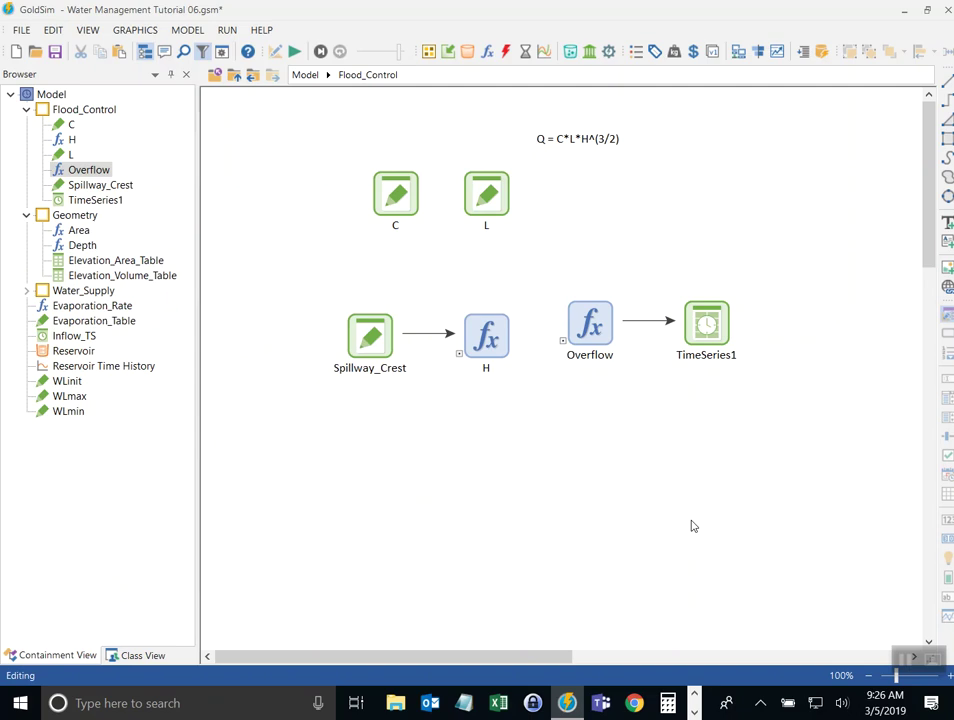
# Run the simulation, view TimeSeries1's time history chart, then return to edit mode, discarding results
pyautogui.click(294, 51)
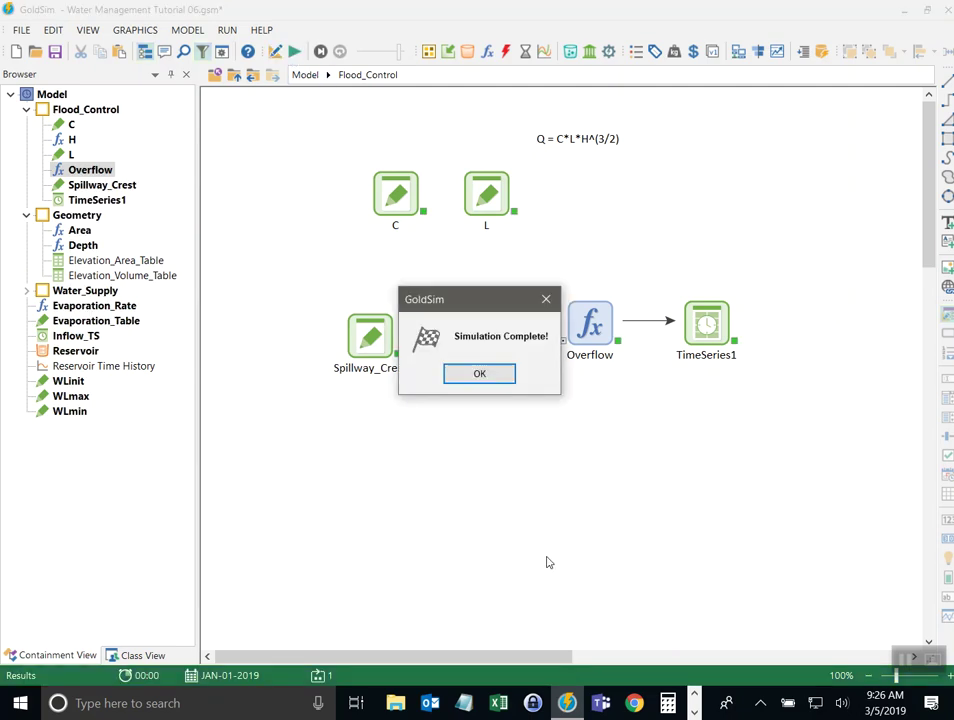
pyautogui.click(474, 376)
pyautogui.rightClick(688, 322)
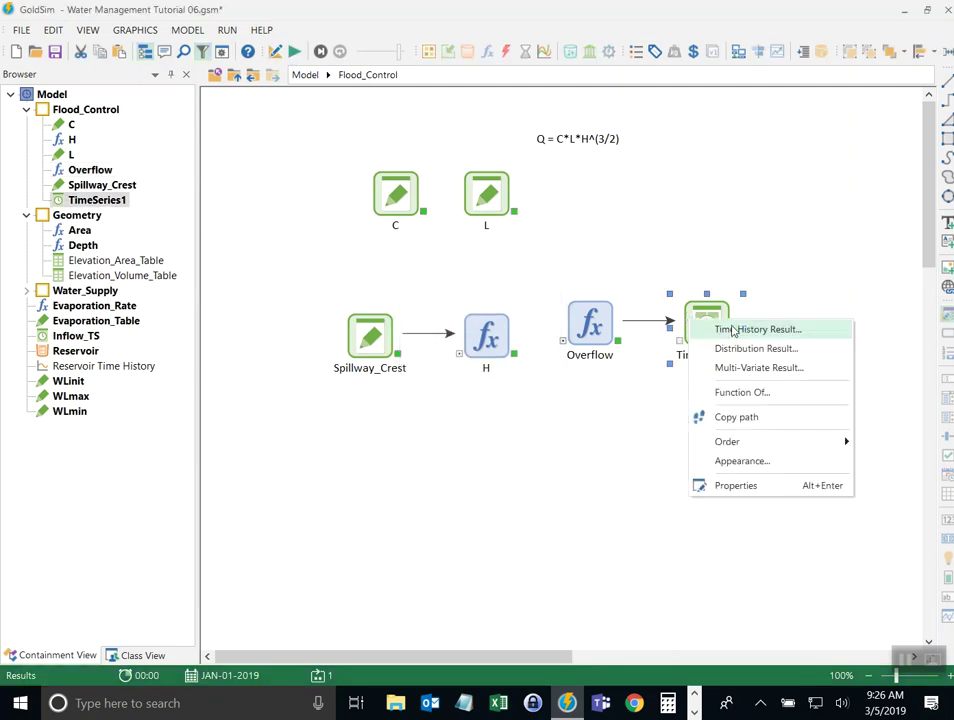
pyautogui.click(724, 329)
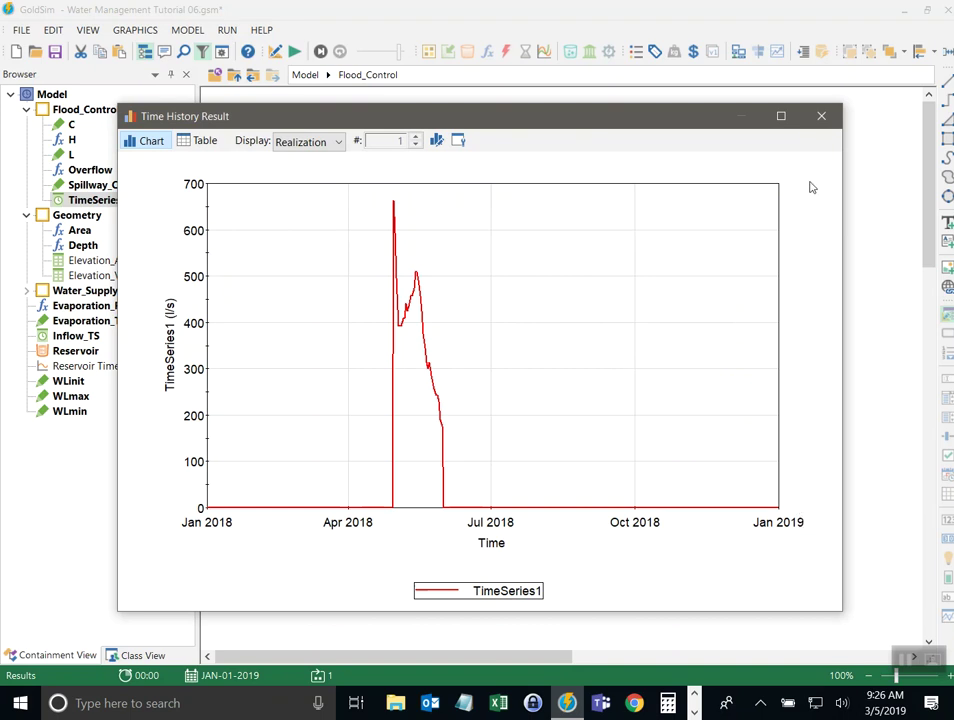
pyautogui.click(828, 118)
pyautogui.press('F4')
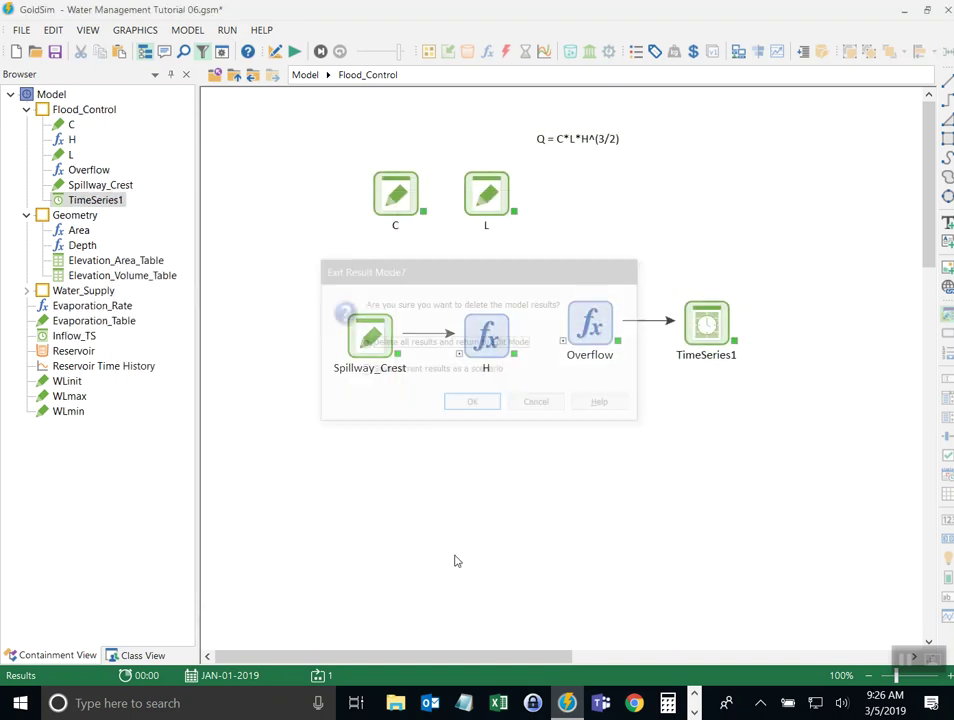
pyautogui.press('Return')
# Keep TimeSeries1 recording output history and move it up below the formula
pyautogui.doubleClick(702, 330)
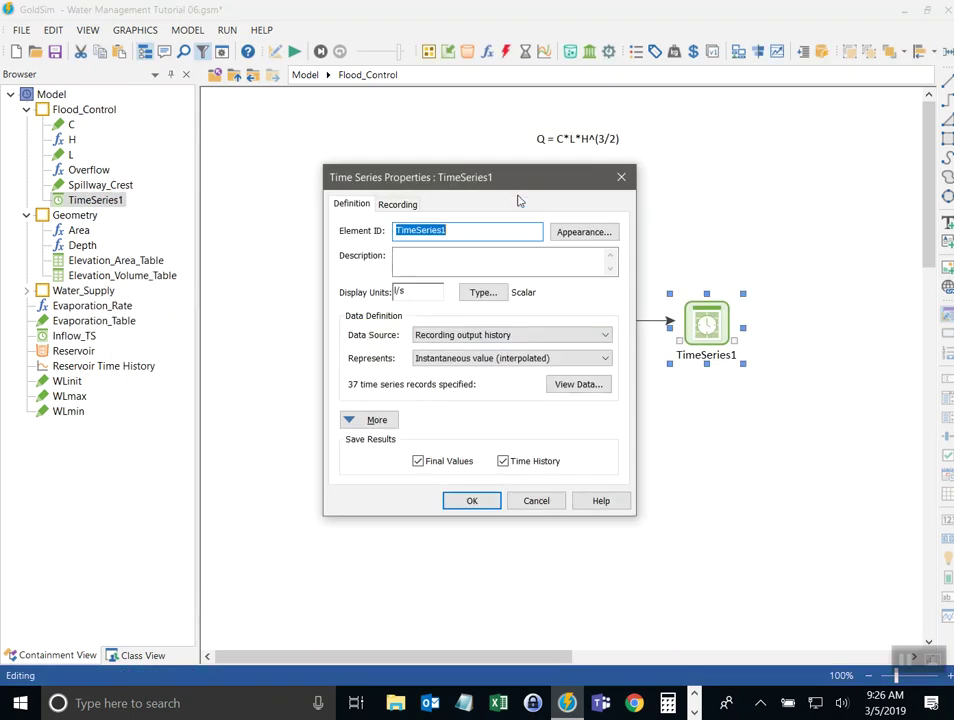
pyautogui.moveTo(509, 177); pyautogui.dragTo(330, 262)
pyautogui.click(245, 420)
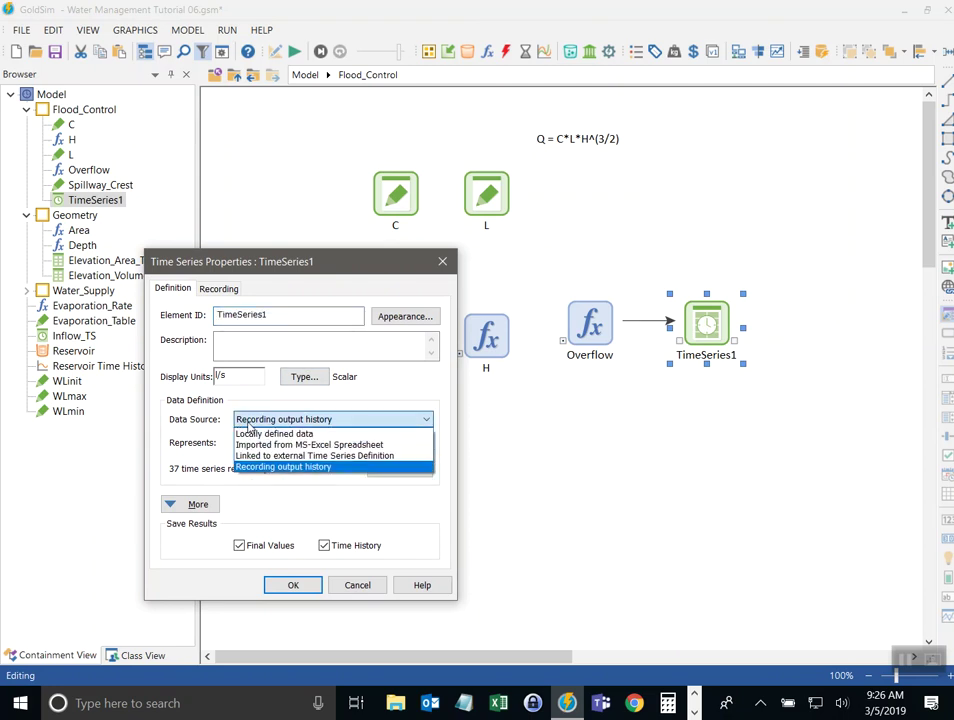
pyautogui.click(262, 434)
pyautogui.click(292, 585)
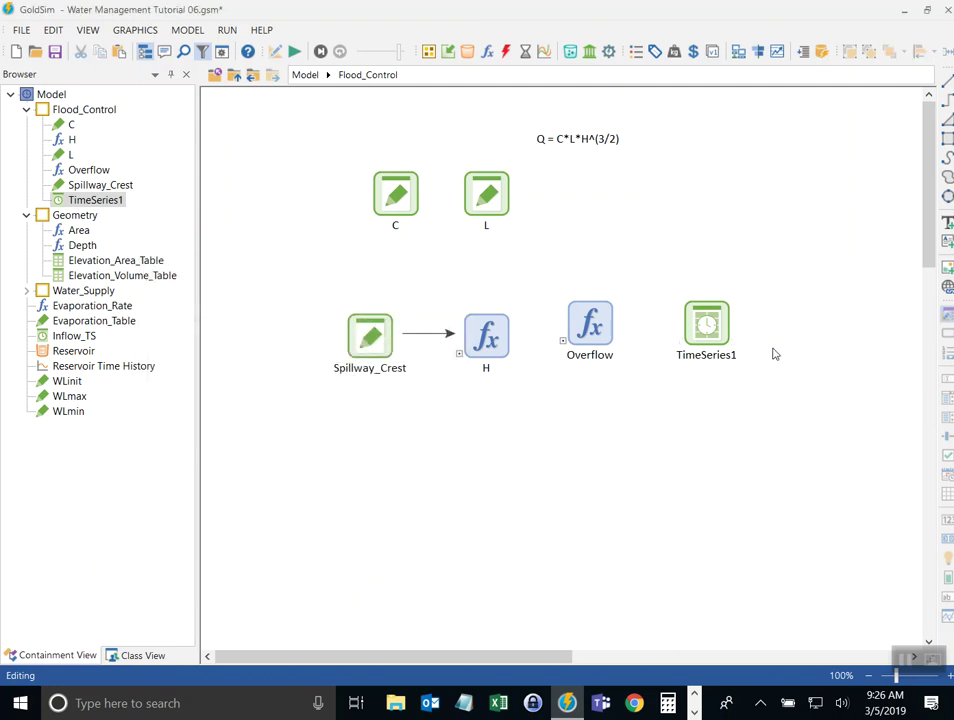
pyautogui.moveTo(698, 324); pyautogui.dragTo(700, 234)
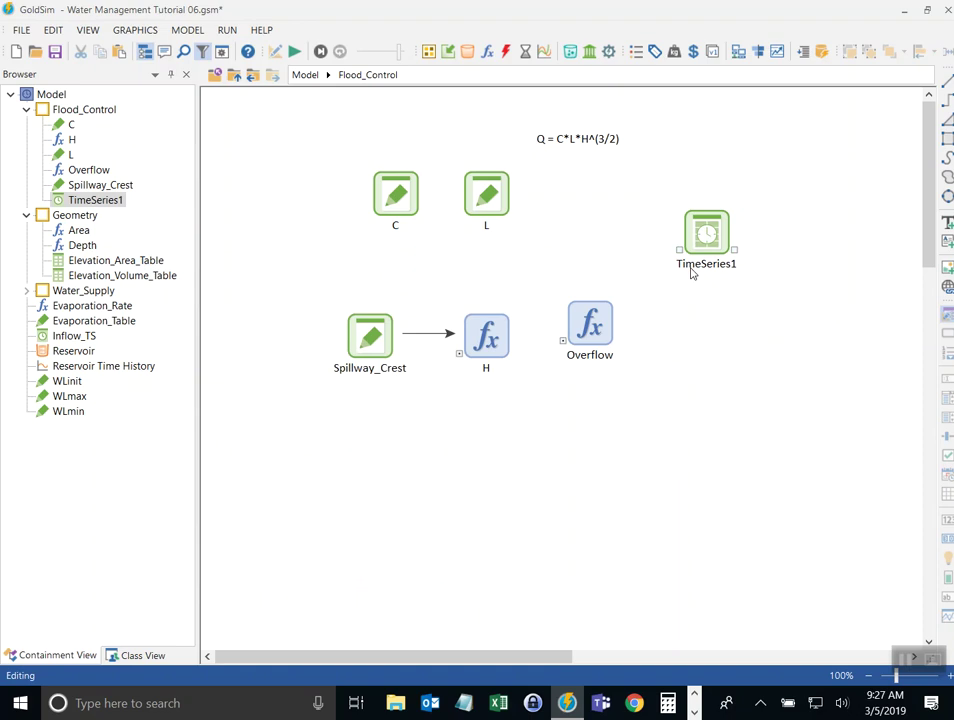
# Rerun the simulation, view TimeSeries1's time history chart, then return to editing mode
pyautogui.click(294, 51)
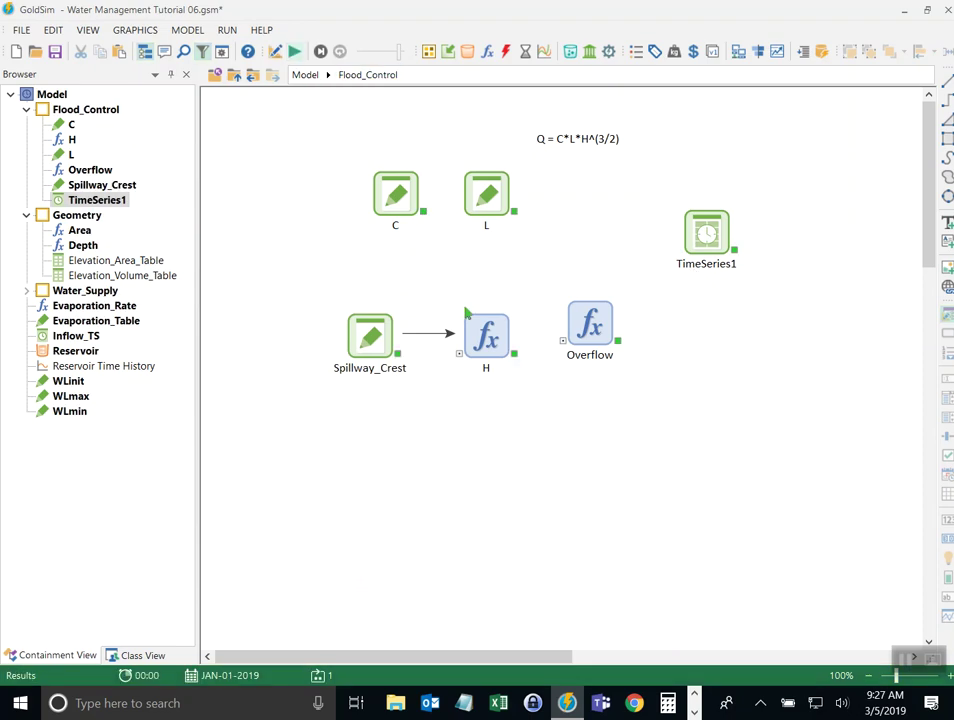
pyautogui.click(484, 375)
pyautogui.rightClick(702, 236)
pyautogui.click(762, 247)
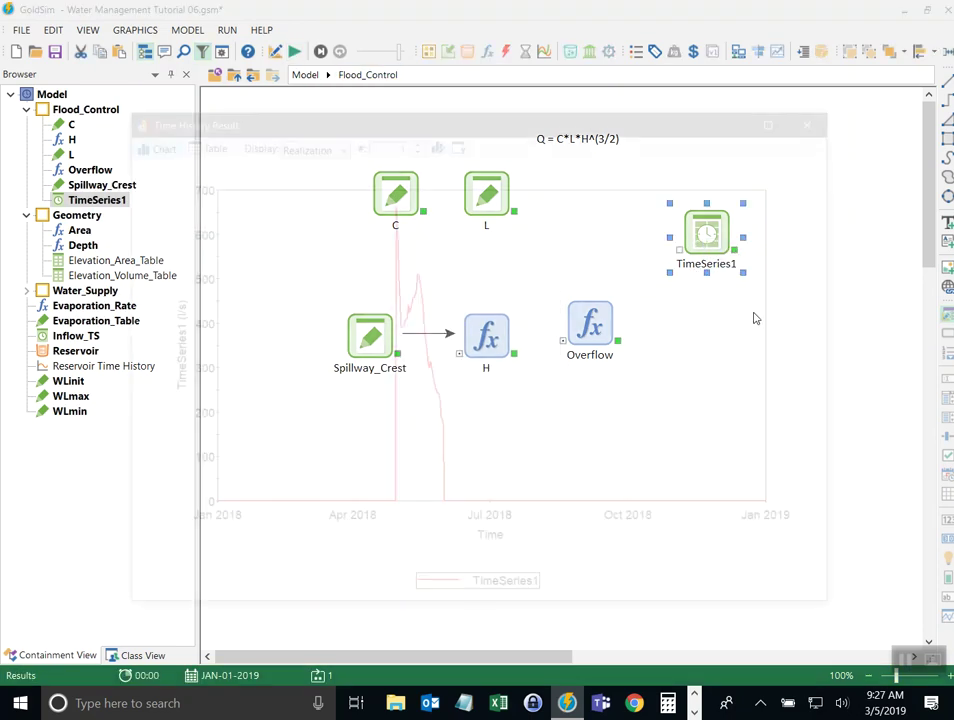
pyautogui.click(822, 114)
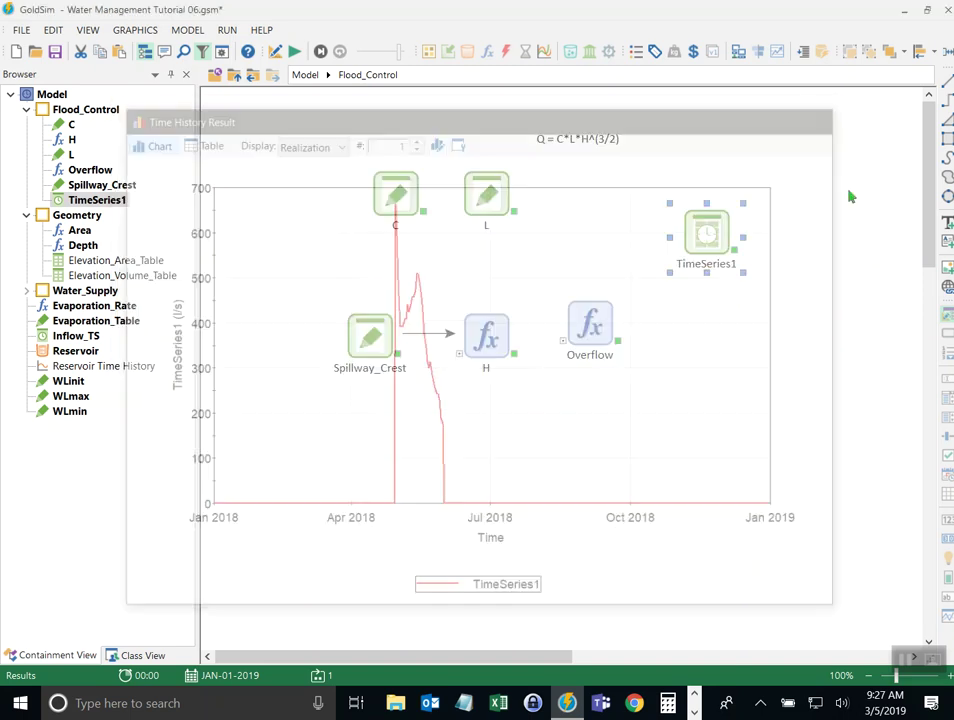
pyautogui.click(595, 455)
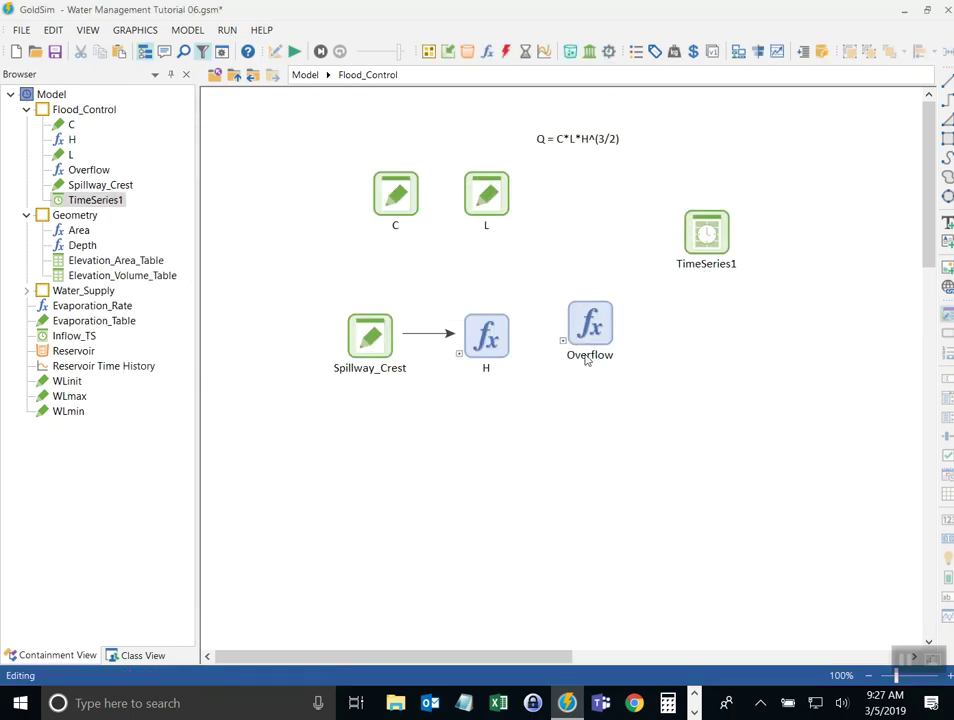
# Rename Overflow to Q and insert 'over the spillway' before 'from' in its description
pyautogui.doubleClick(590, 325)
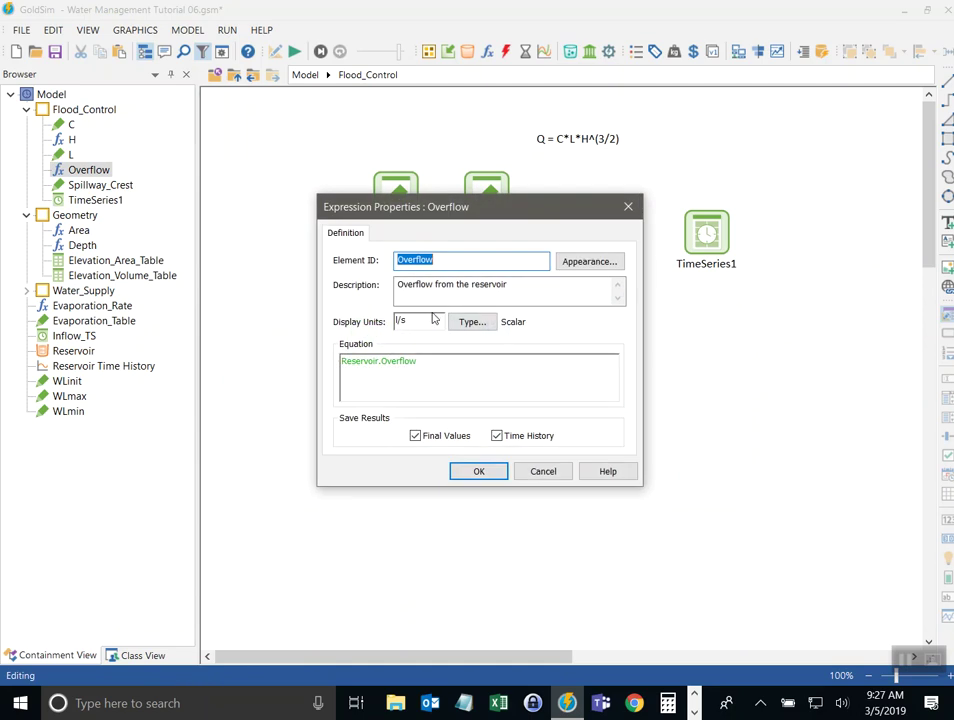
pyautogui.write('Q')
pyautogui.press('Tab')
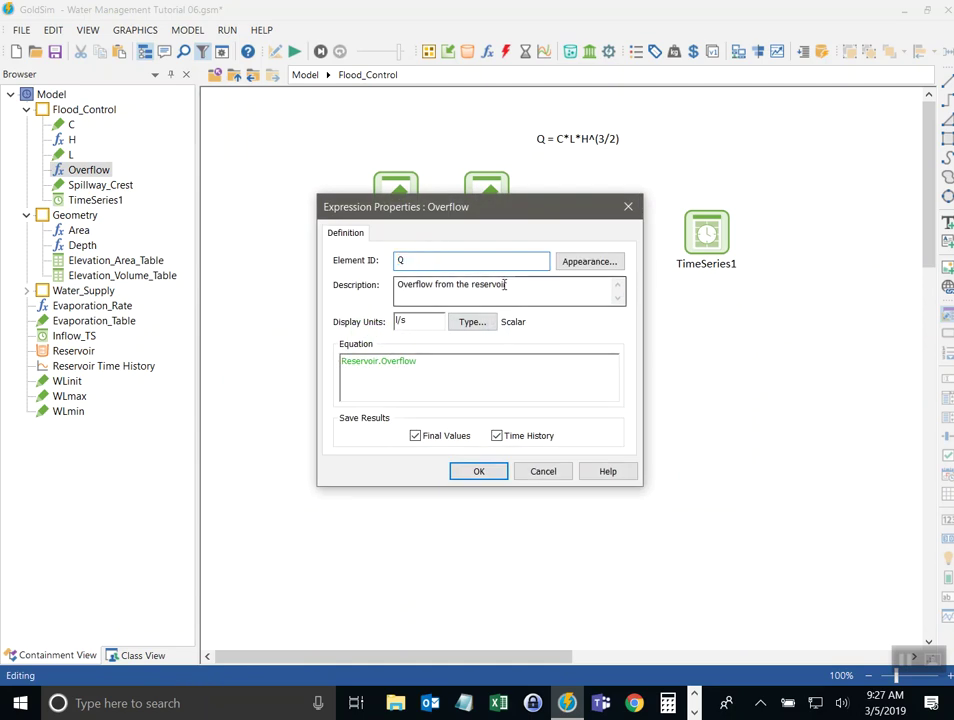
pyautogui.click(435, 284)
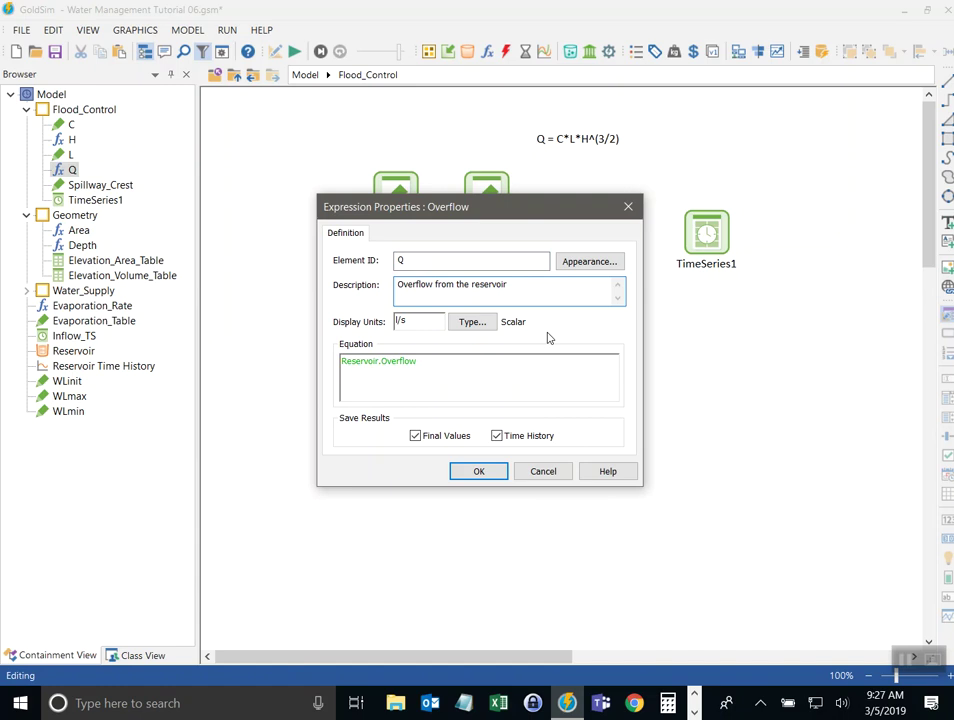
pyautogui.write('over the spillwa')
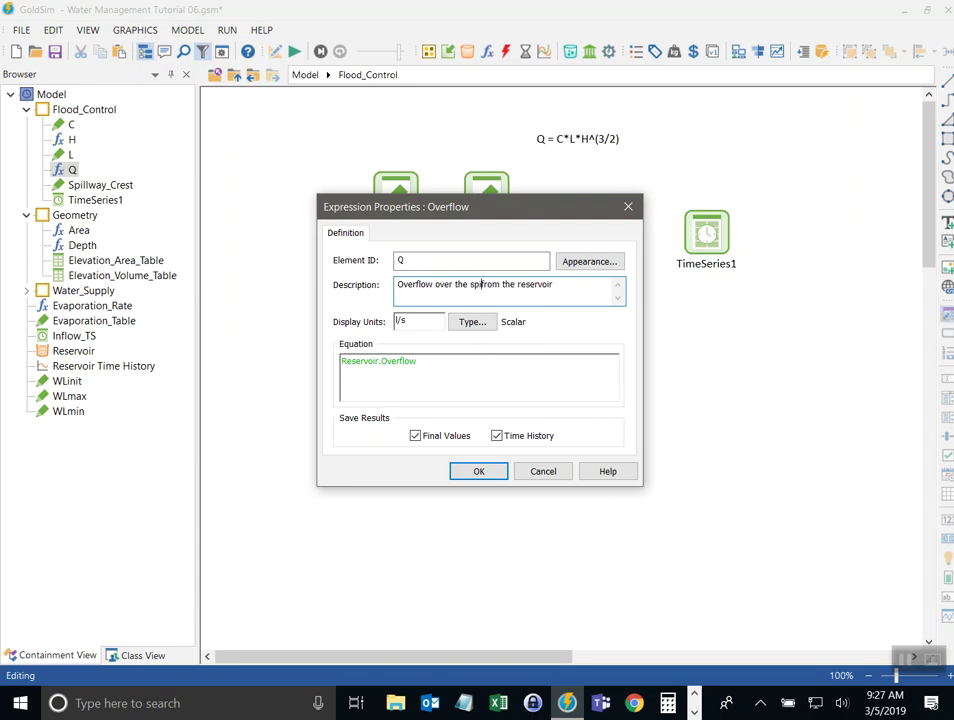
pyautogui.write('y f')
pyautogui.moveTo(471, 207); pyautogui.dragTo(259, 98)
# Replace Q's Reservoir.Overflow equation with the start of the weir formula, C * L[ft] *
pyautogui.doubleClick(200, 253)
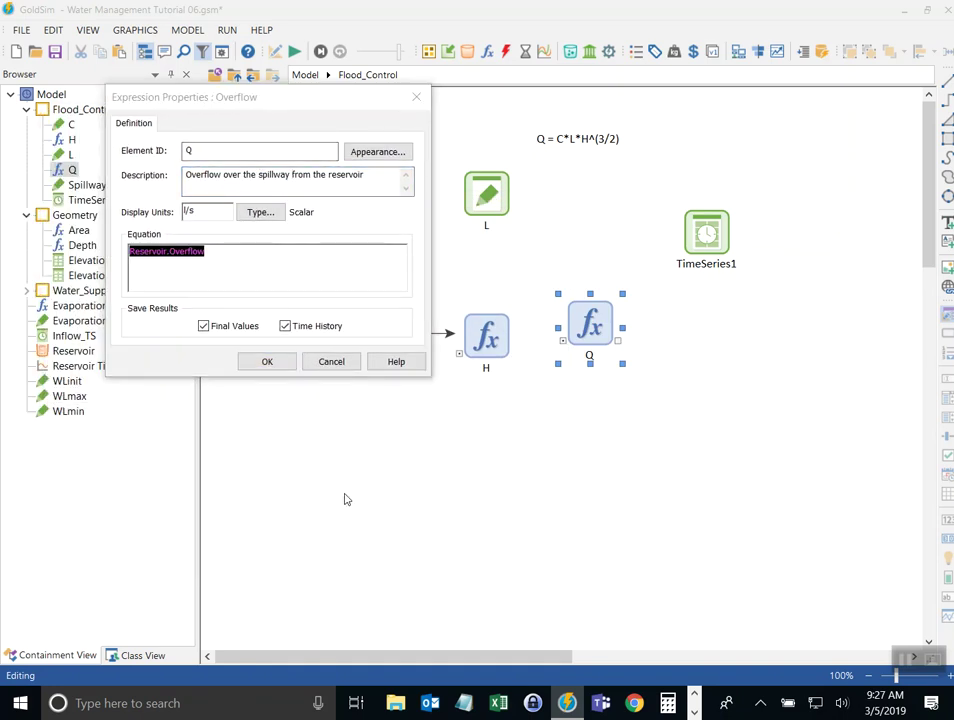
pyautogui.write('C')
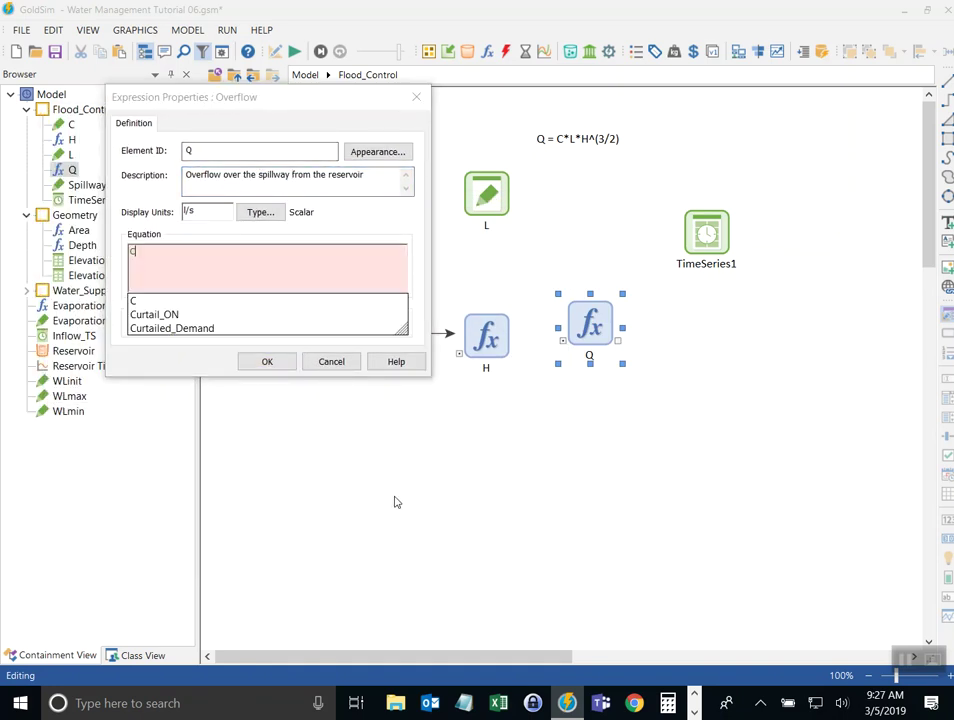
pyautogui.write(' * L')
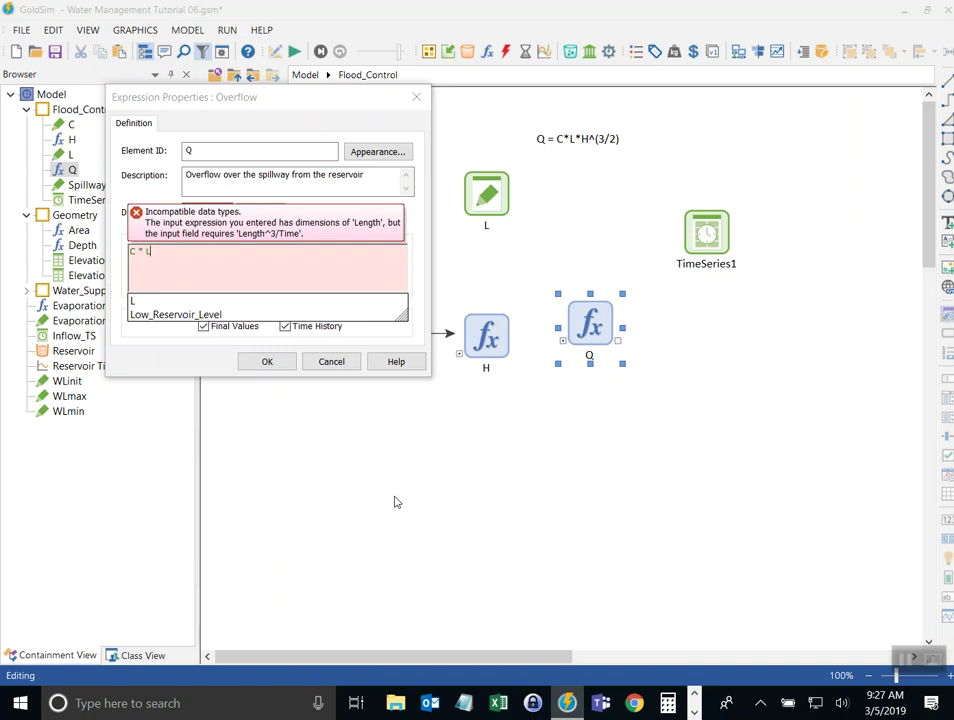
pyautogui.press('Escape')
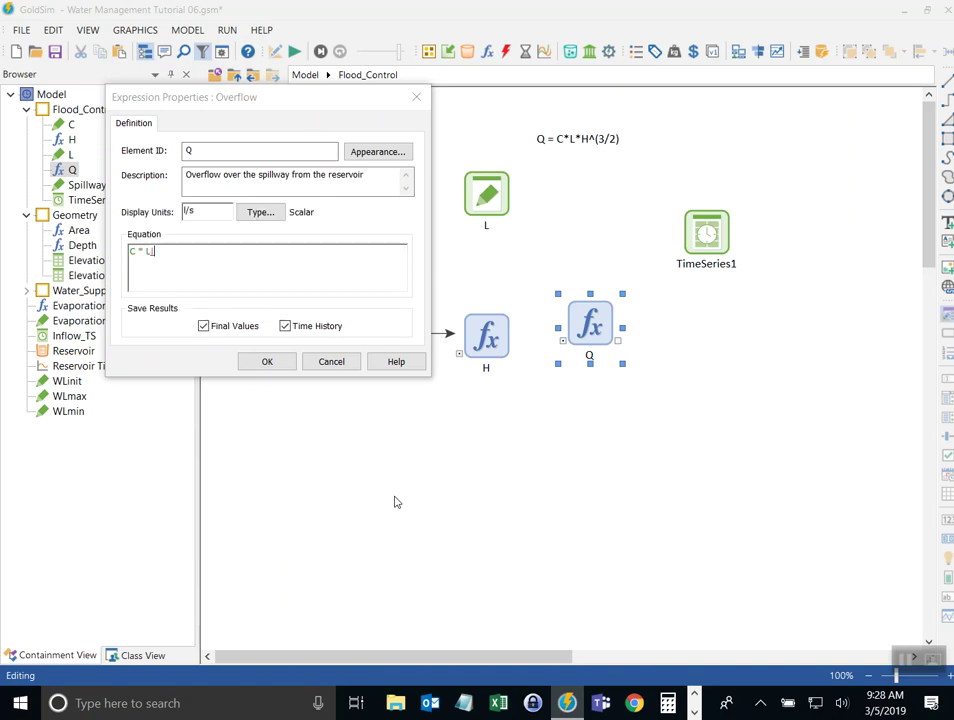
pyautogui.write('ft]')
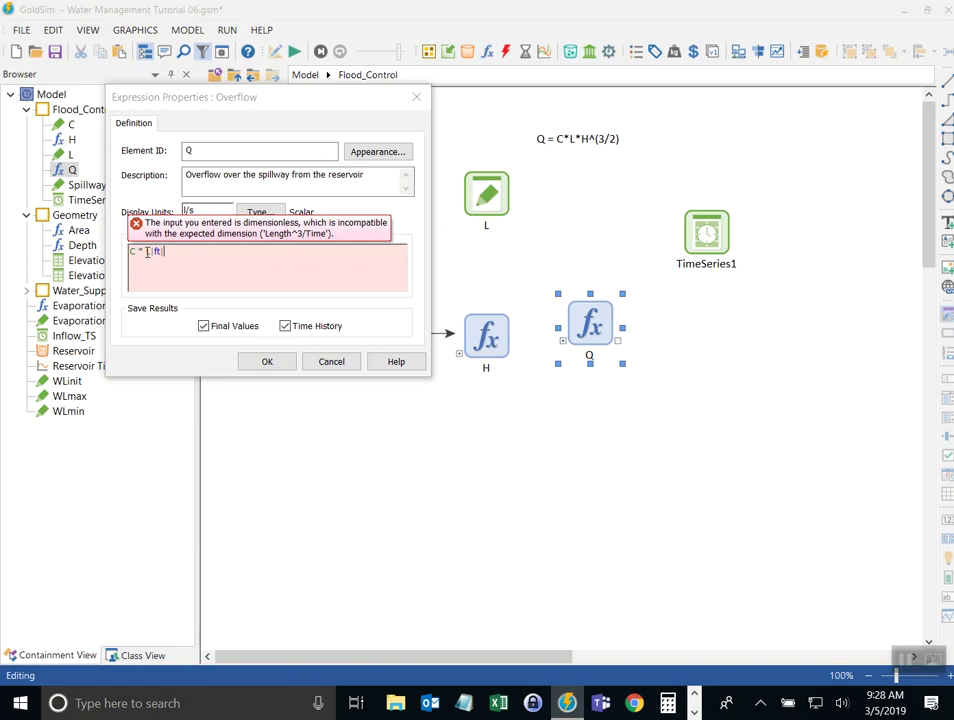
pyautogui.write('L')
pyautogui.rightClick(152, 266)
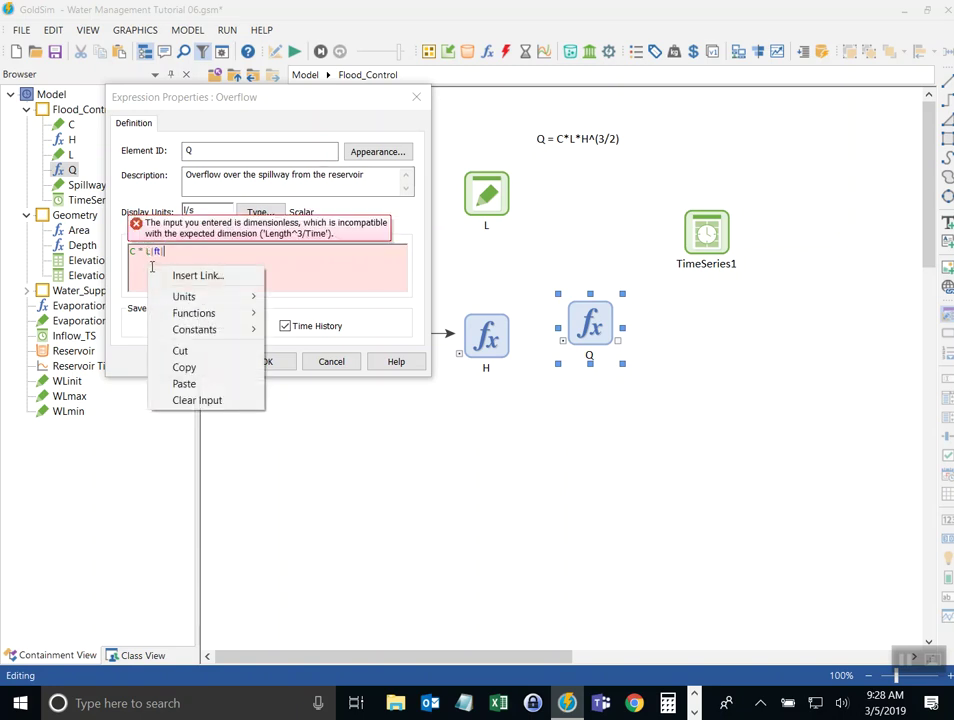
pyautogui.press('Escape')
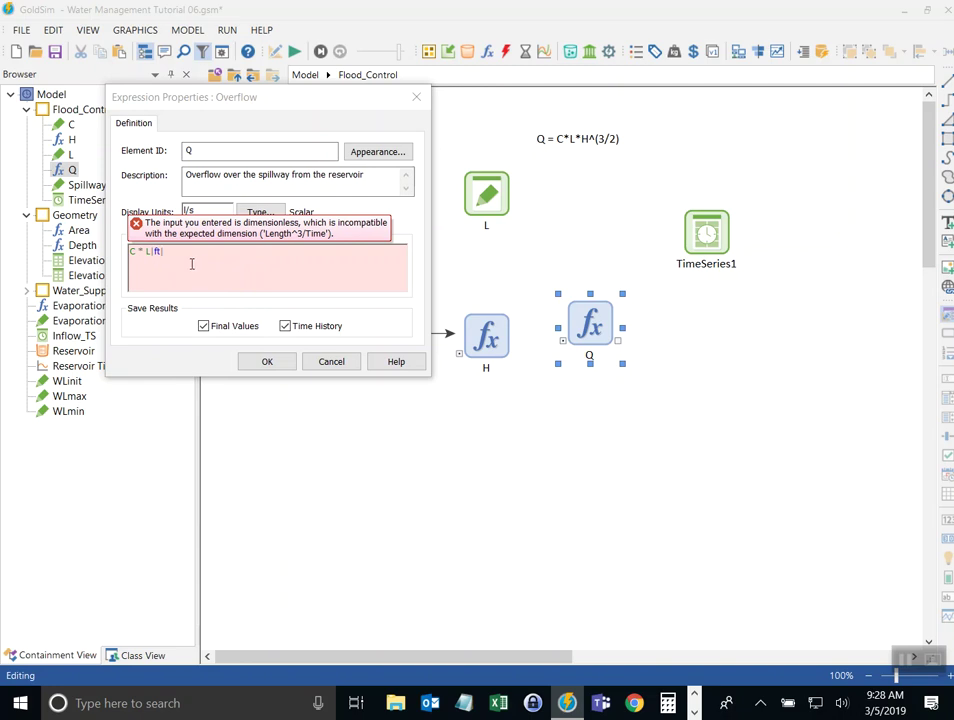
# Complete Q's equation as (C * L[ft] * H[ft]^(3/2)) cfs and accept it
pyautogui.write('*')
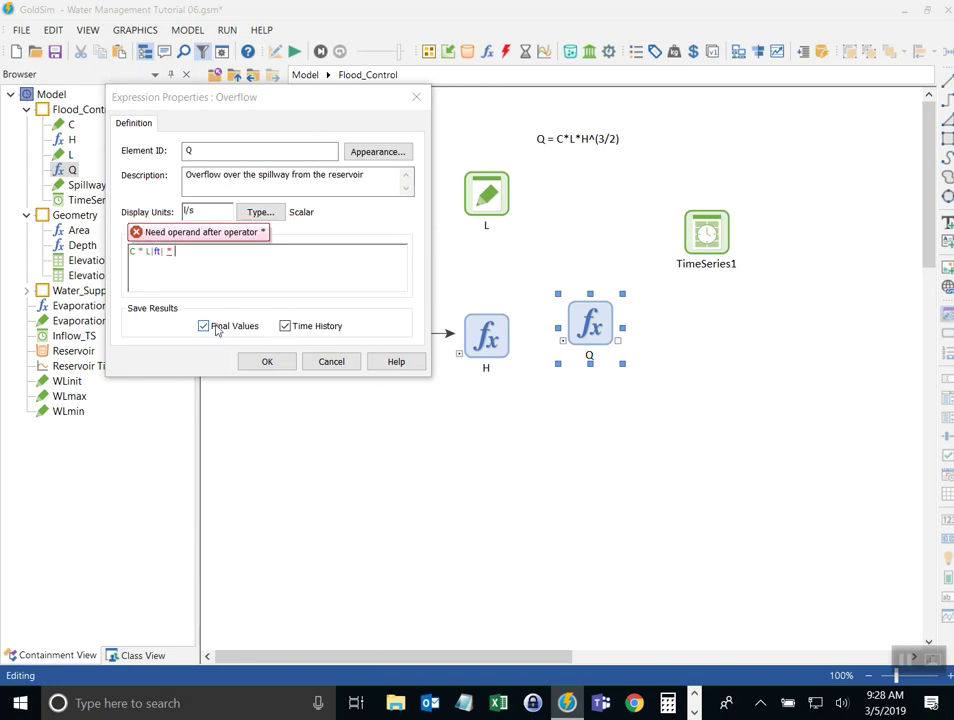
pyautogui.write(' H')
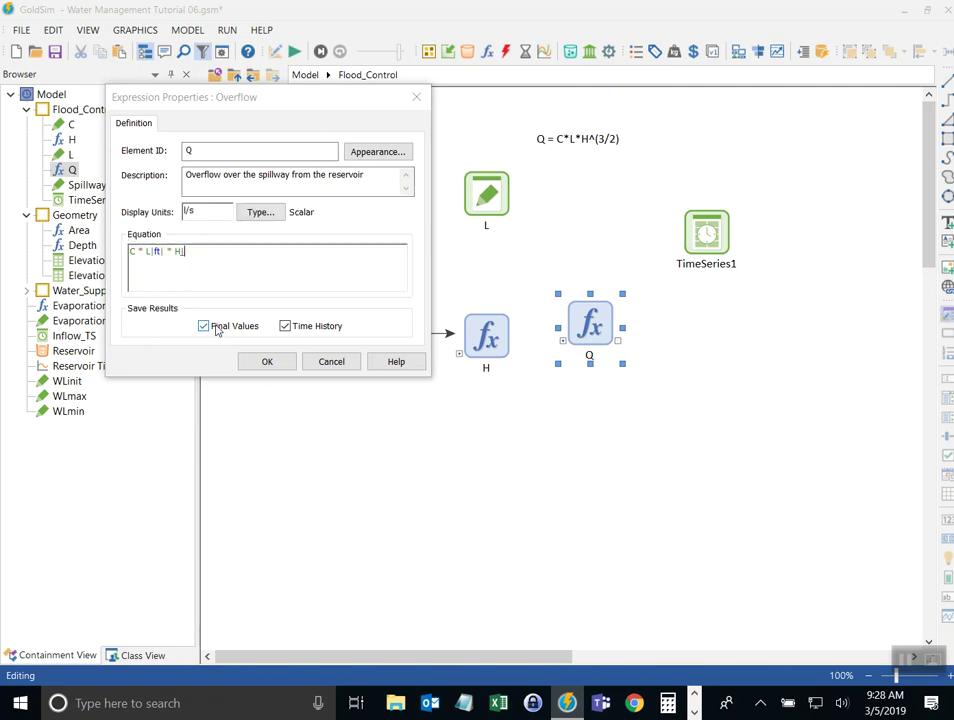
pyautogui.write('[')
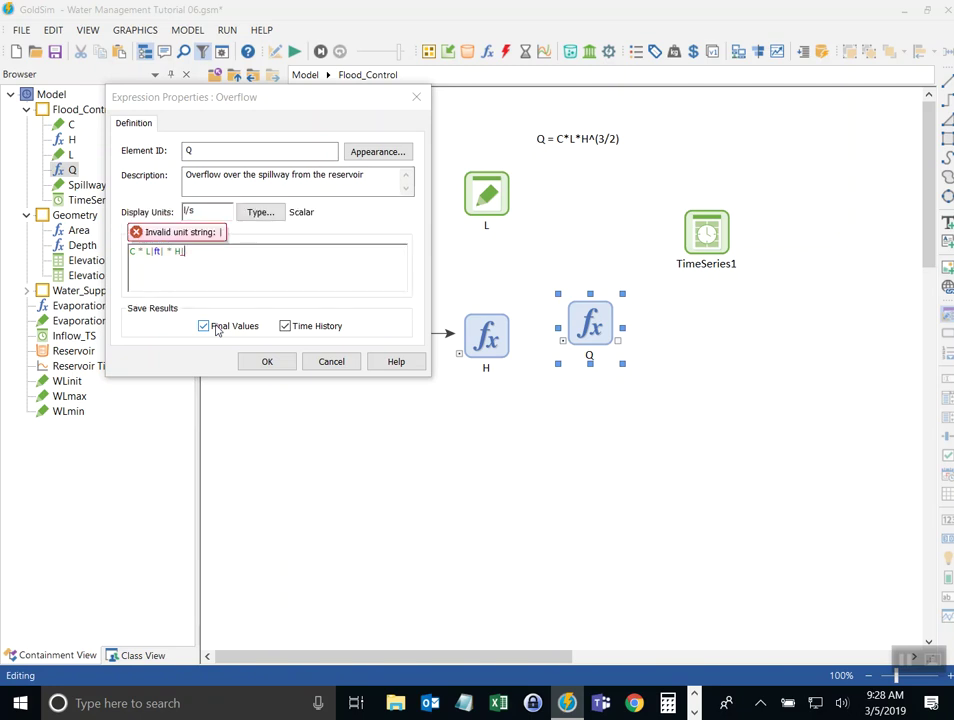
pyautogui.write('ft]')
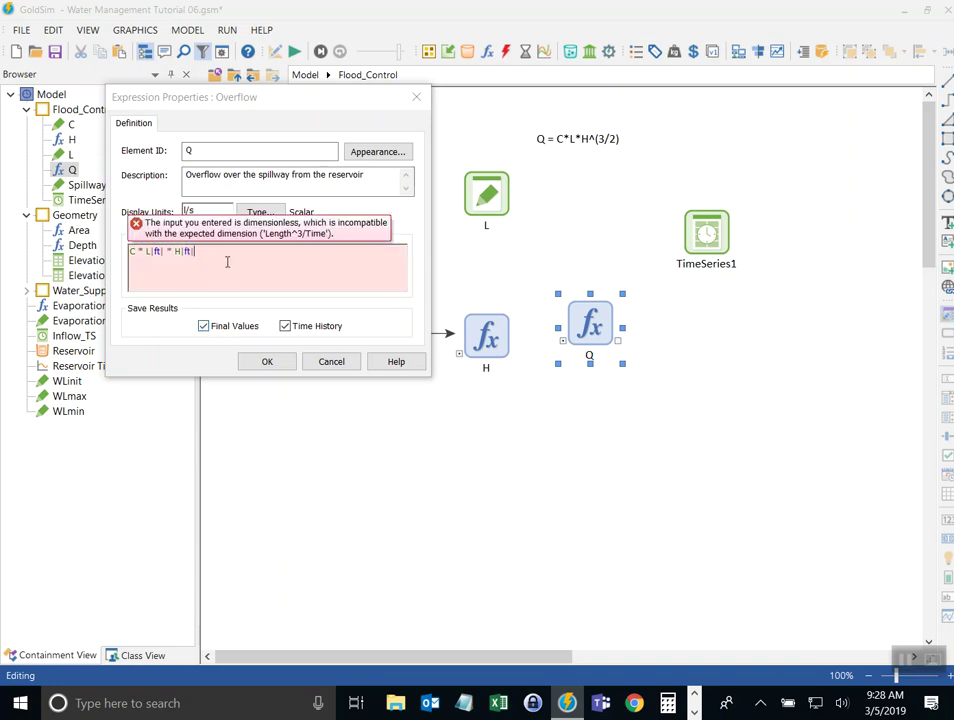
pyautogui.write('^')
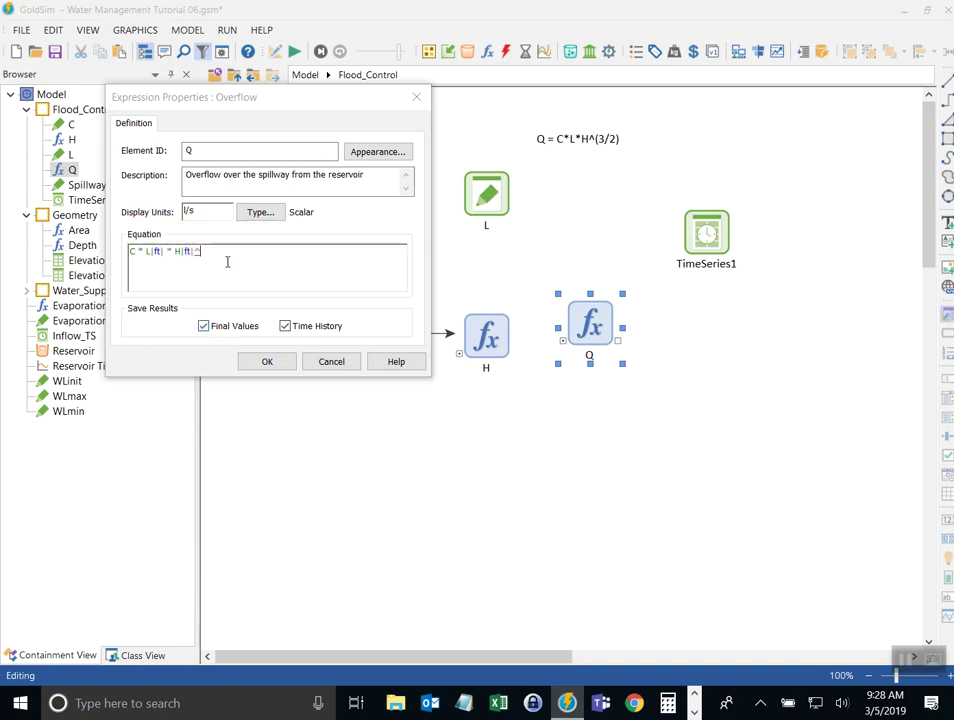
pyautogui.write('(3/2)')
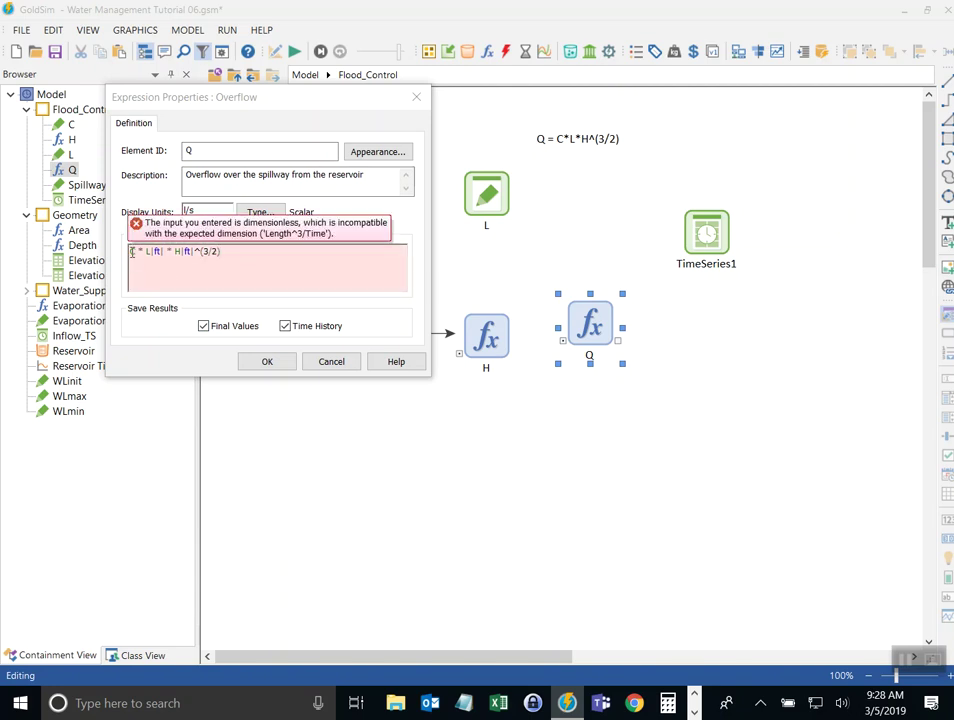
pyautogui.write('(')
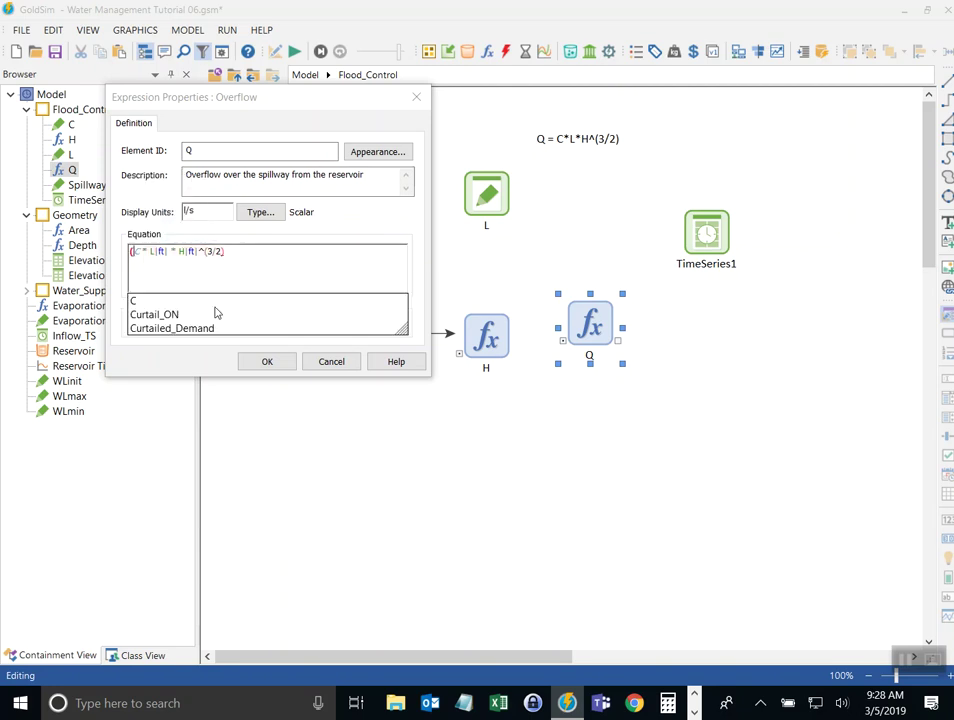
pyautogui.click(241, 259)
pyautogui.write(')')
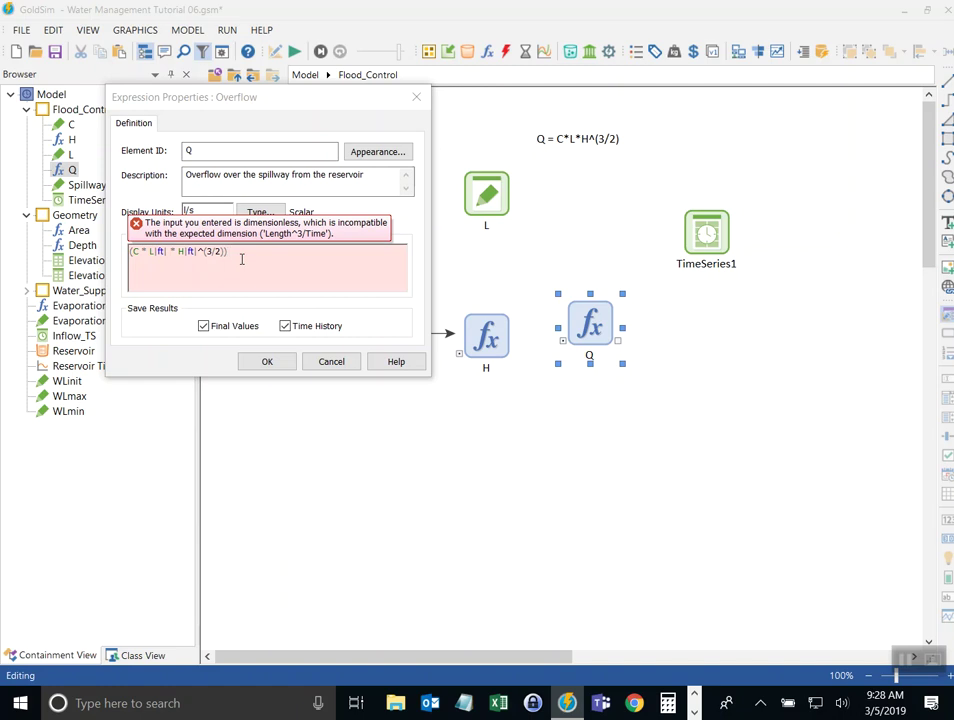
pyautogui.write(' cfs')
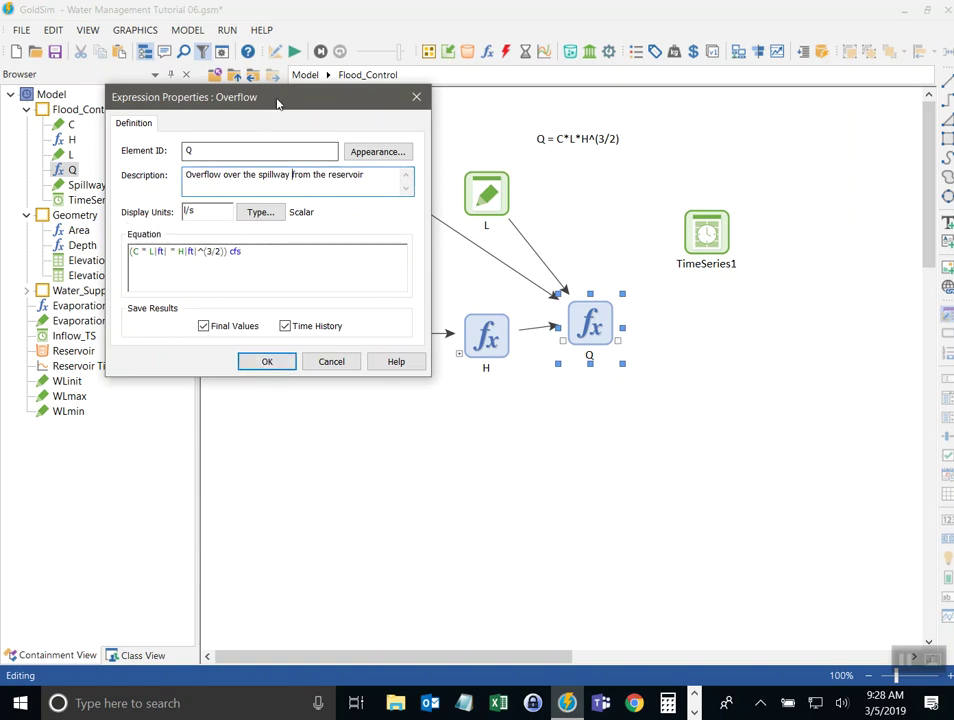
pyautogui.moveTo(277, 100); pyautogui.dragTo(235, 140)
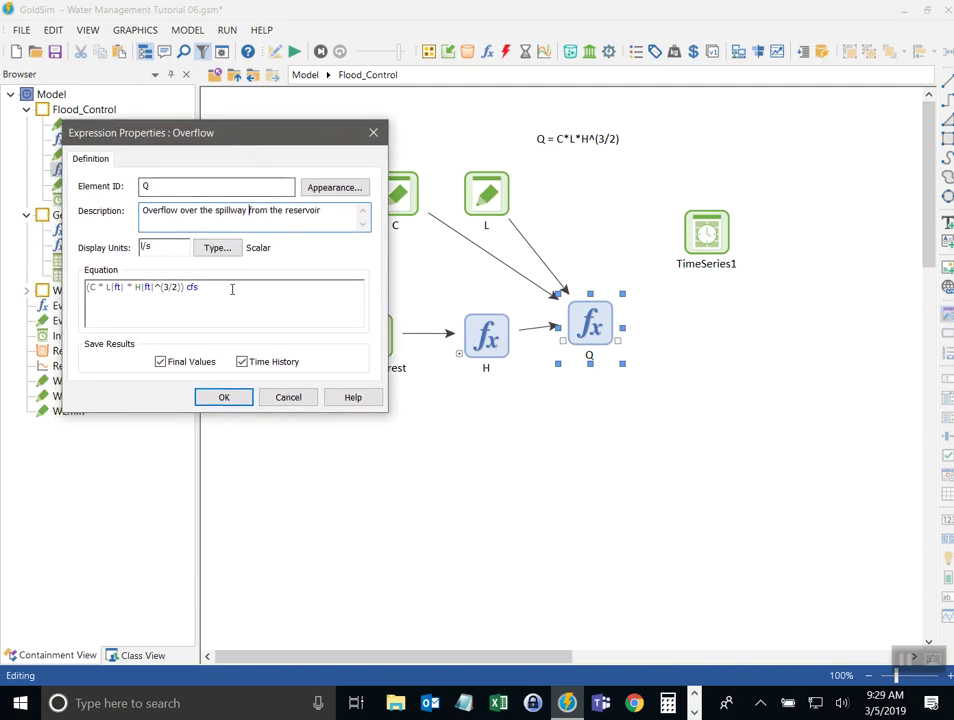
pyautogui.click(152, 247)
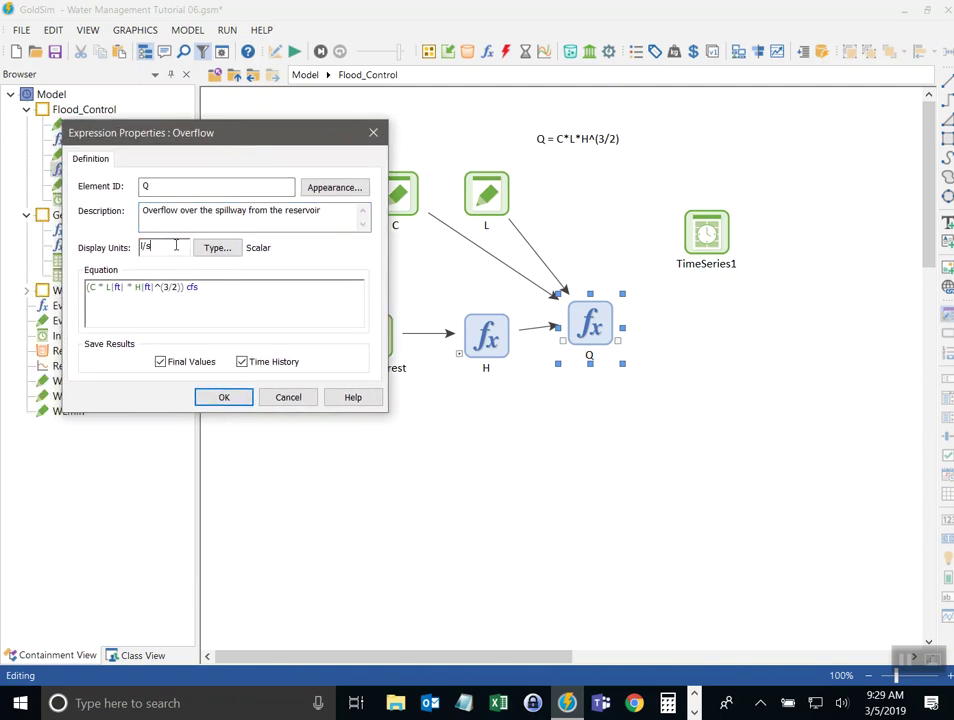
pyautogui.click(223, 398)
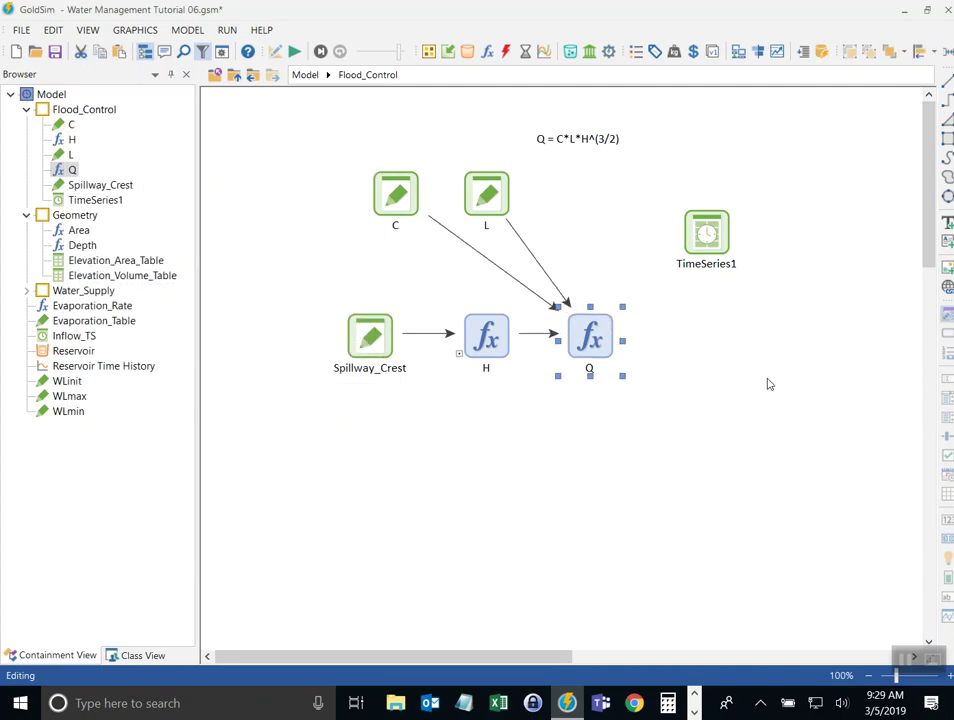
# Go up to the top-level model and switch off the Reservoir's upper bound
pyautogui.click(636, 401)
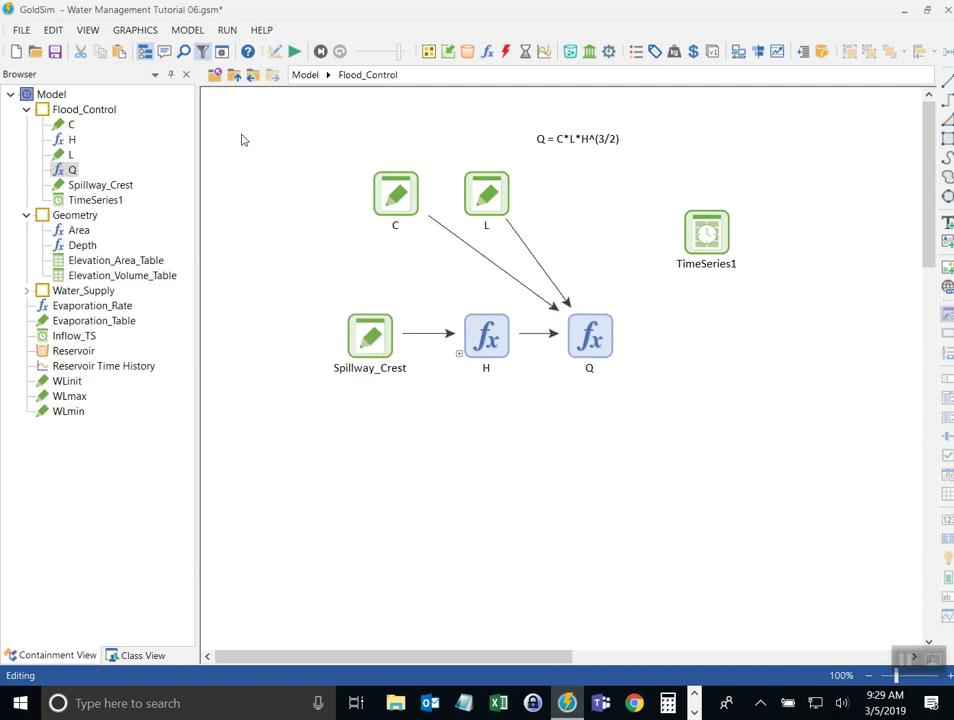
pyautogui.click(594, 338)
pyautogui.click(587, 340)
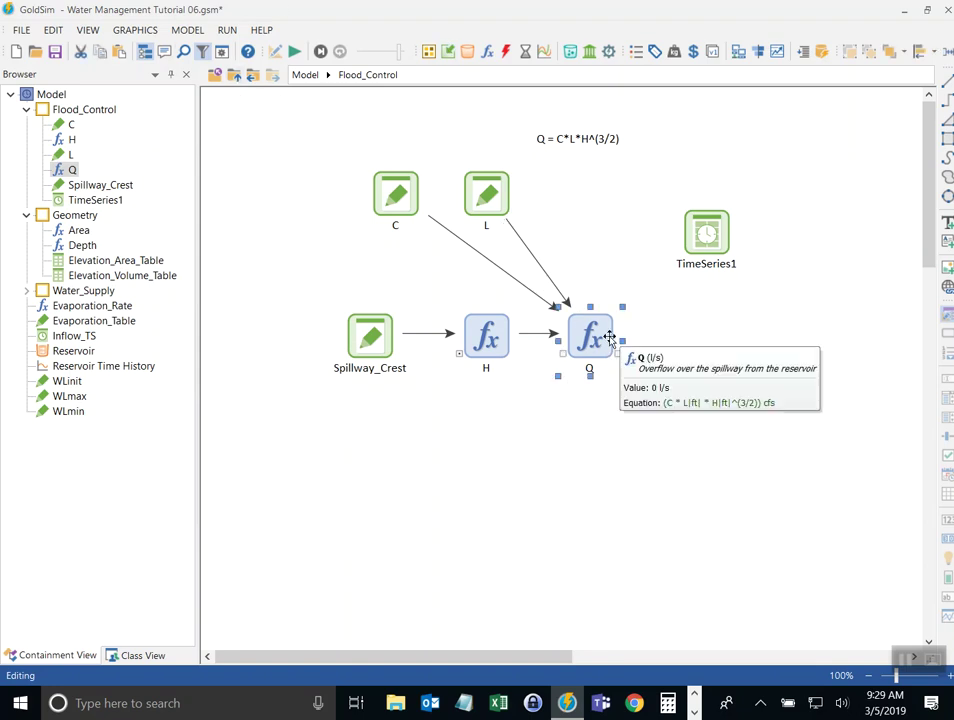
pyautogui.click(229, 78)
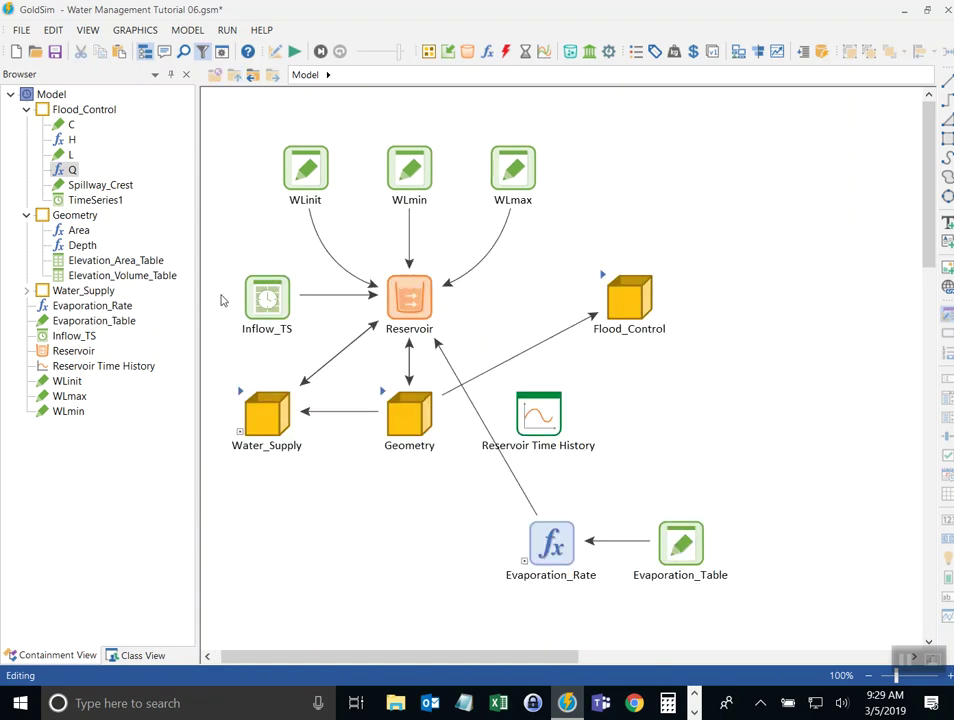
pyautogui.doubleClick(399, 302)
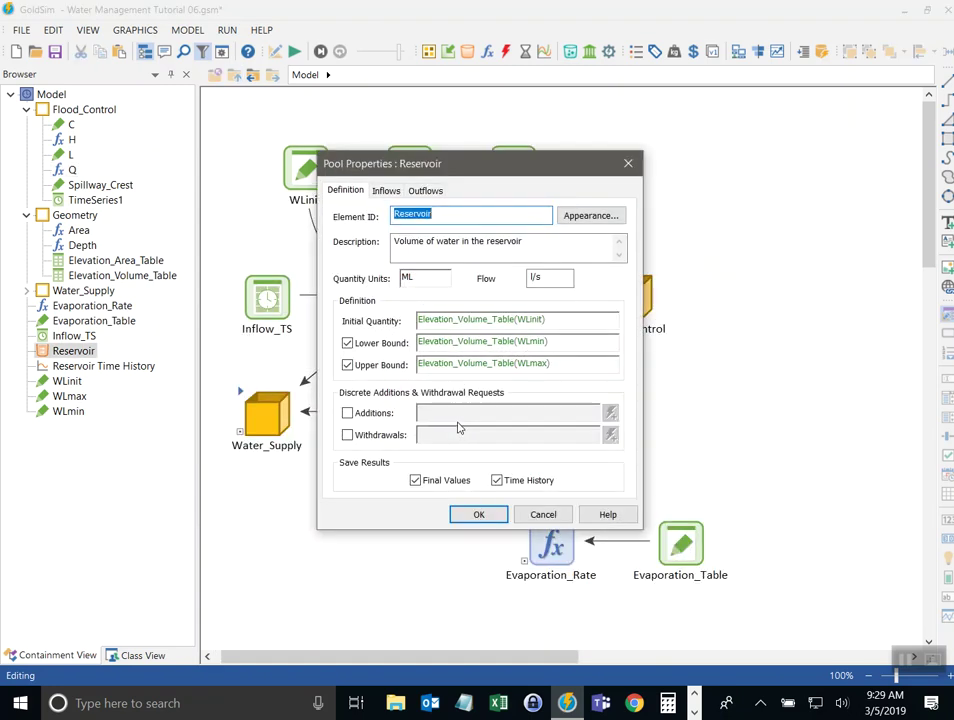
pyautogui.moveTo(417, 172); pyautogui.dragTo(144, 106)
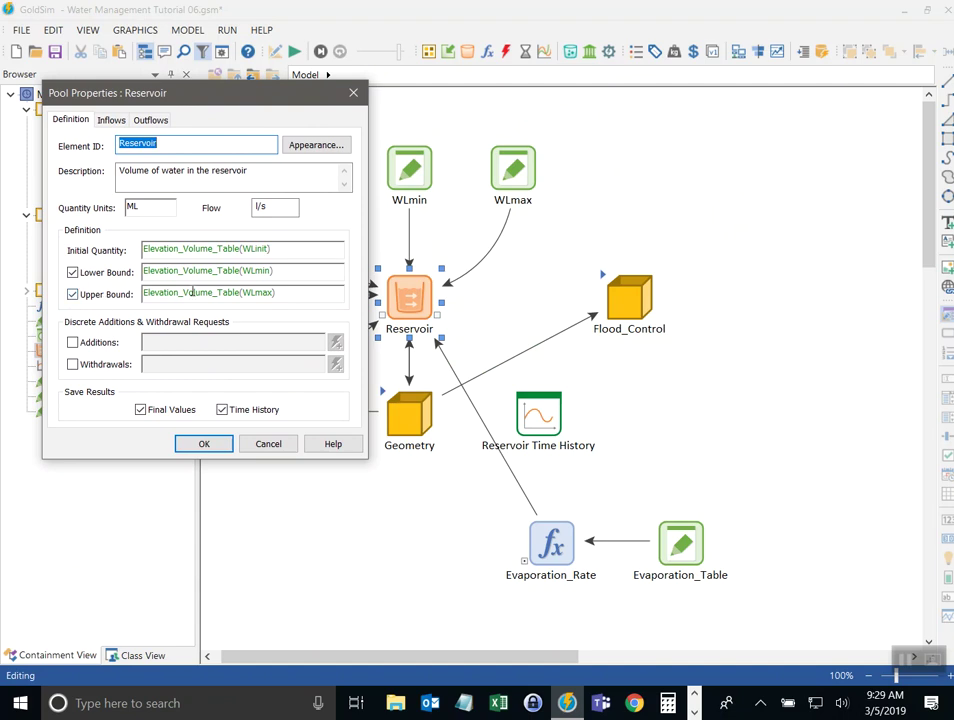
pyautogui.click(86, 295)
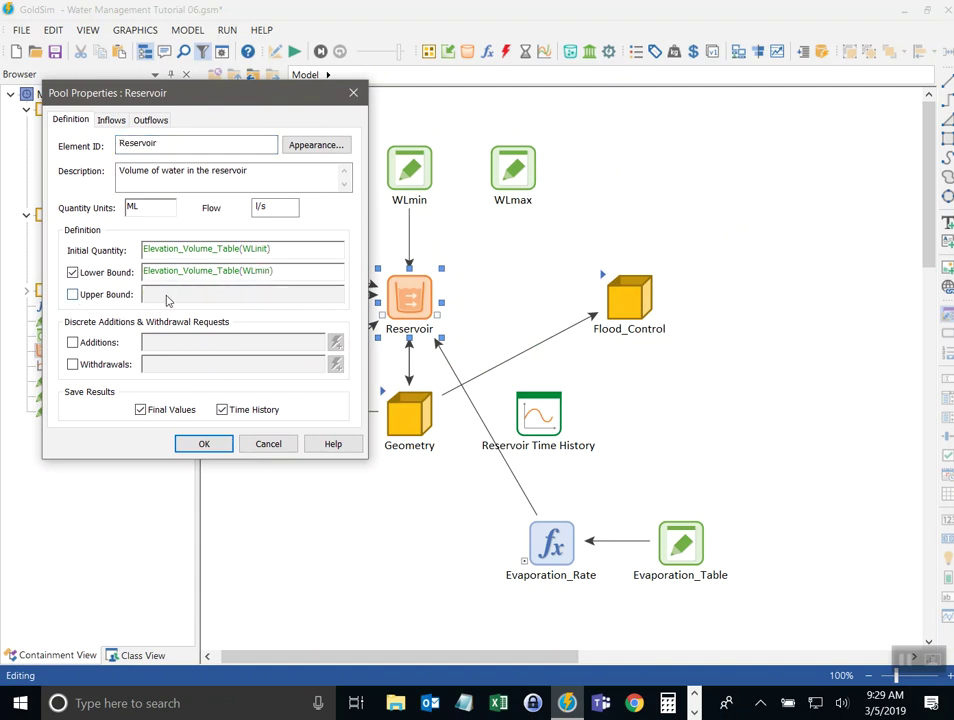
# Add a Reservoir outflow request named SpillwayFlow whose request links to Flood_Control's Q
pyautogui.click(152, 120)
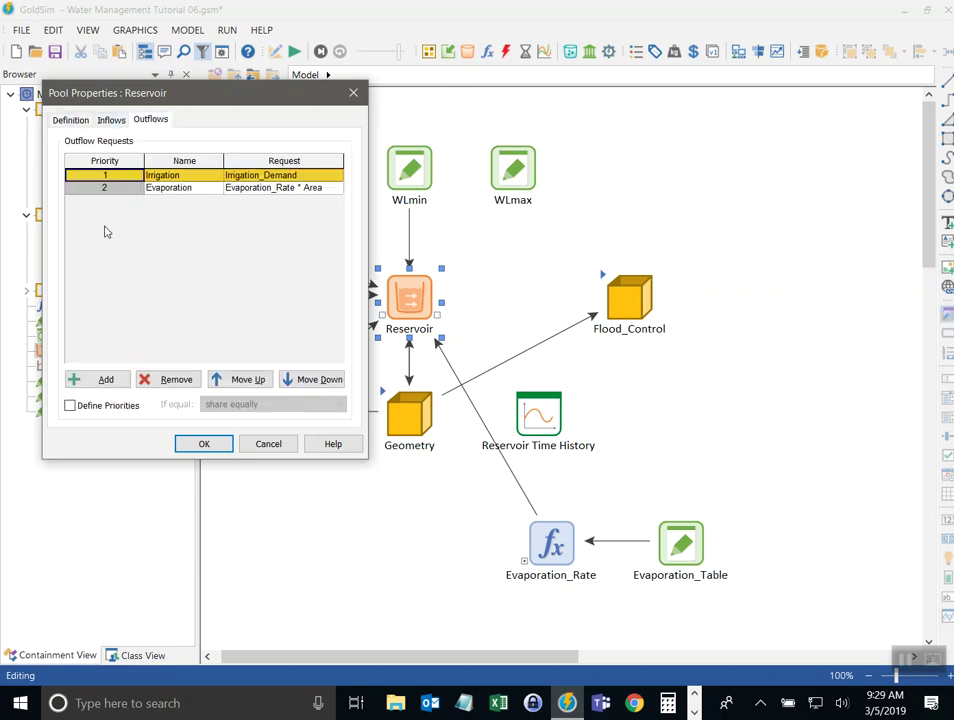
pyautogui.click(99, 383)
pyautogui.click(180, 187)
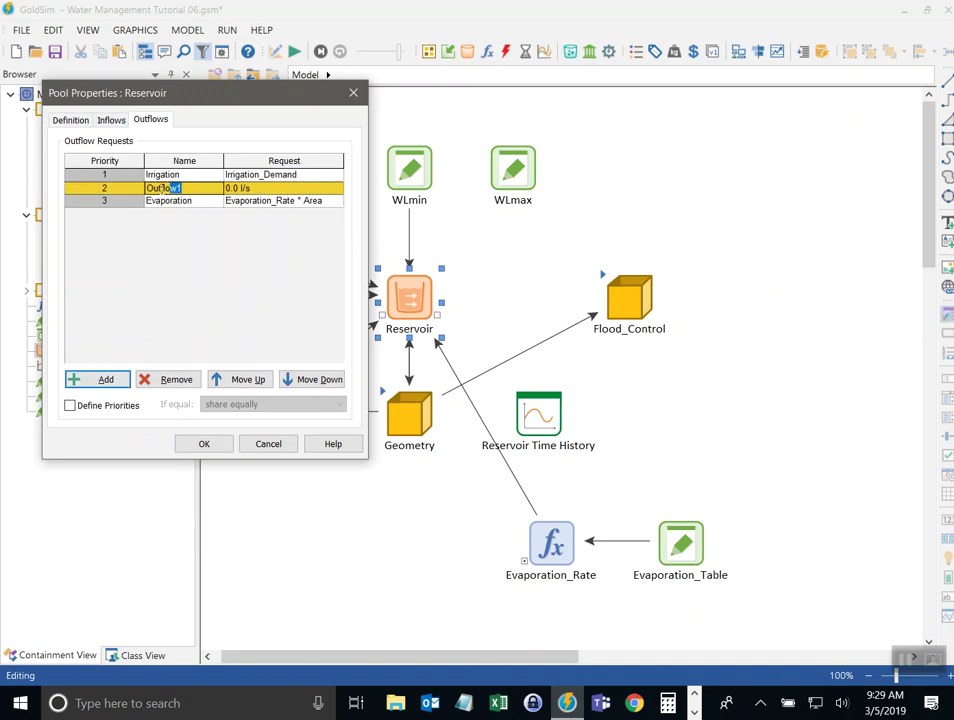
pyautogui.write('SpillwayFlow')
pyautogui.click(228, 190)
pyautogui.rightClick(254, 190)
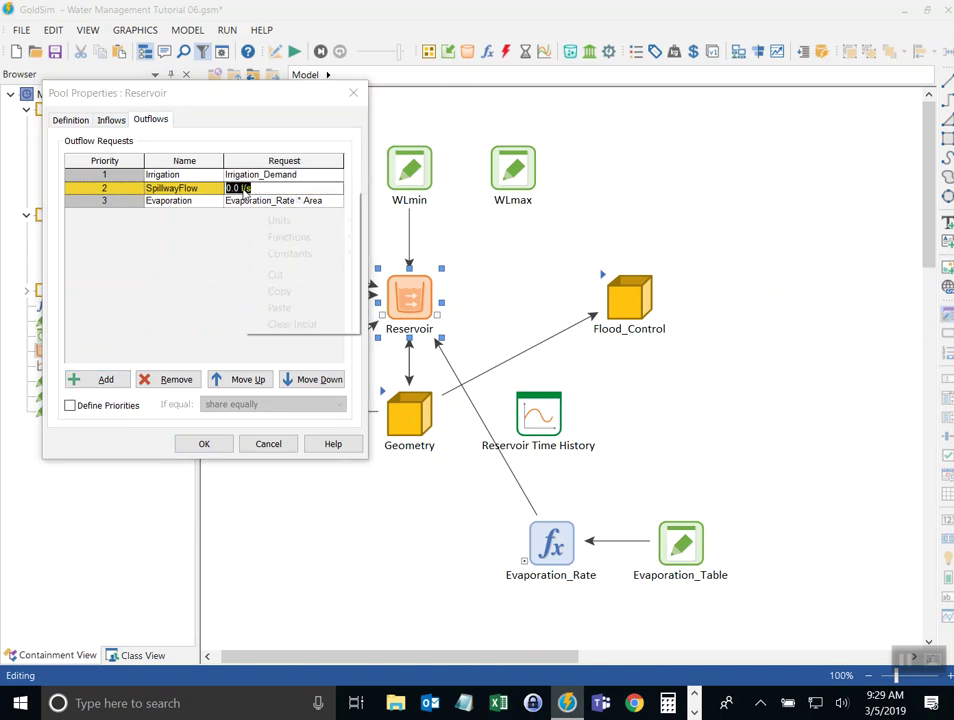
pyautogui.click(283, 198)
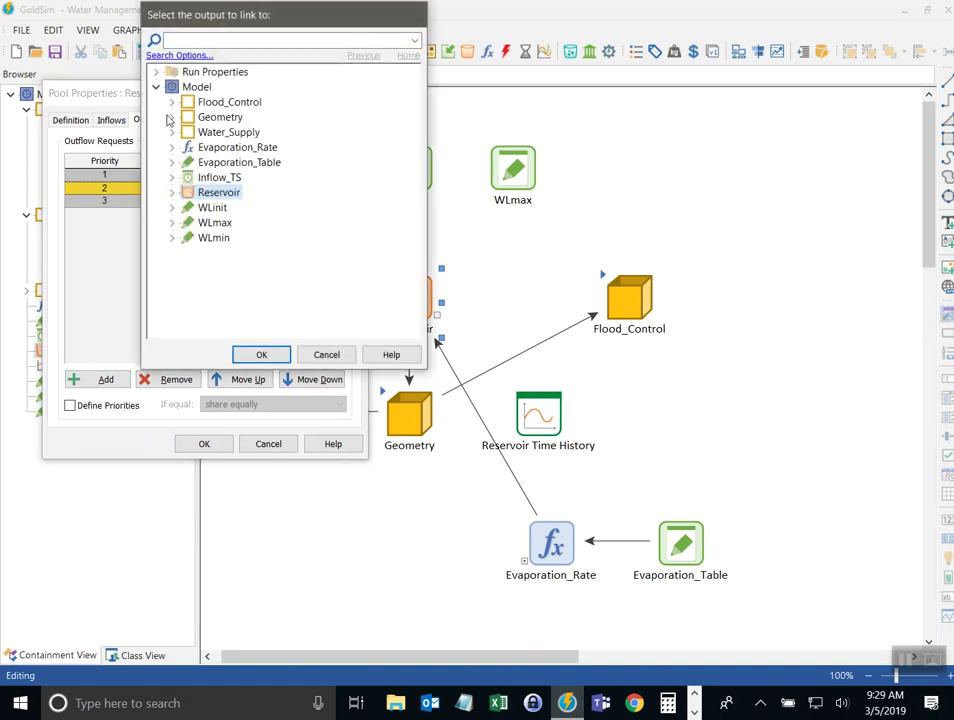
pyautogui.click(172, 102)
pyautogui.click(214, 162)
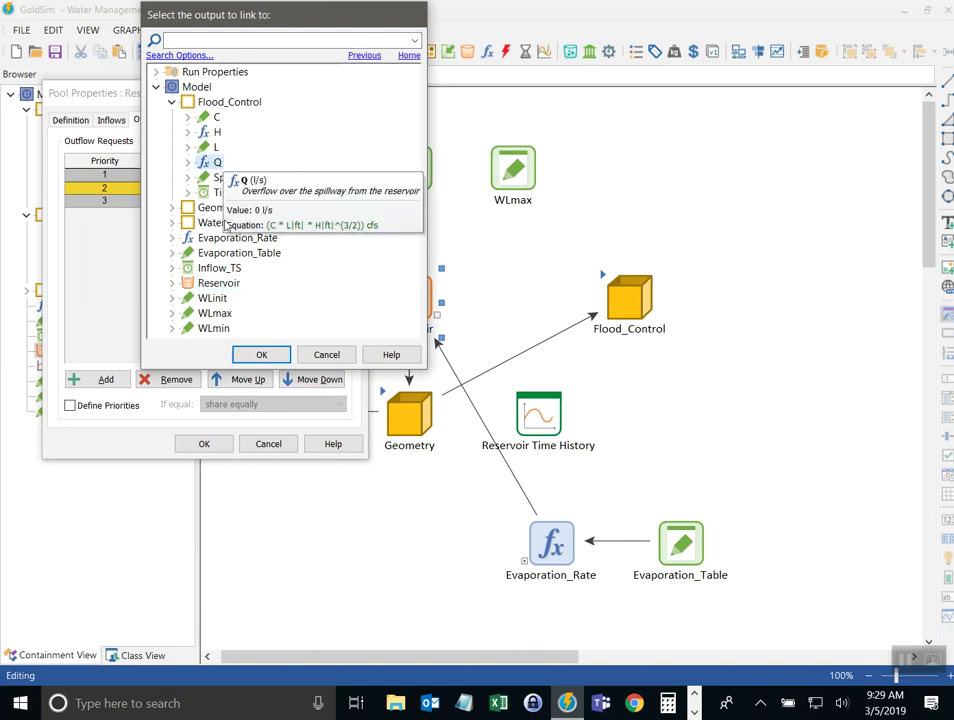
pyautogui.press('Return')
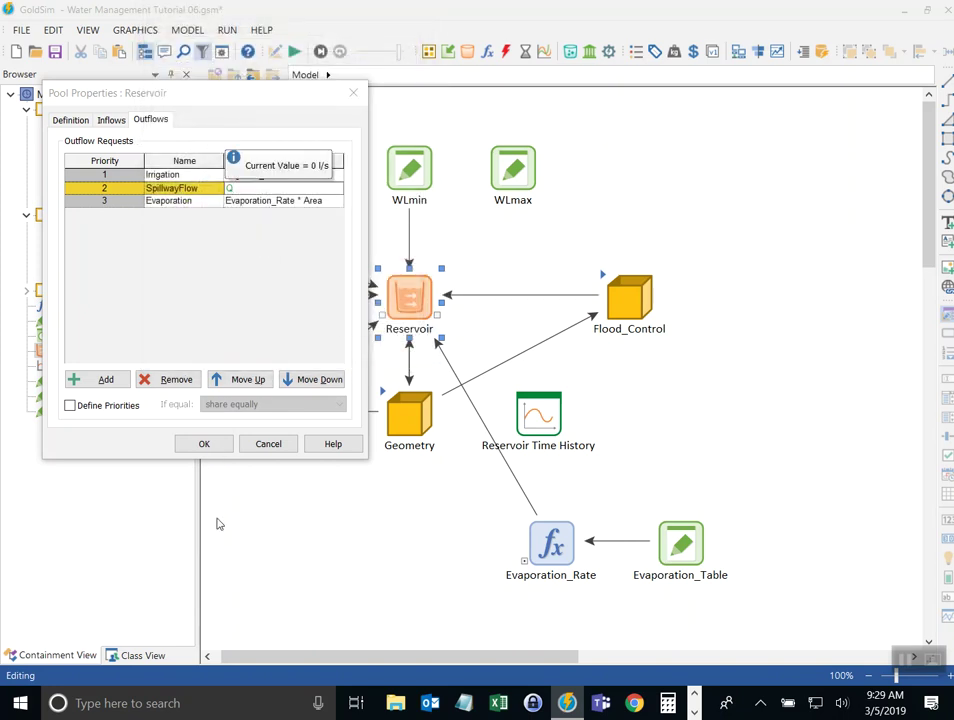
# Confirm the Reservoir changes and copy Q's weir equation inside Flood_Control
pyautogui.click(203, 444)
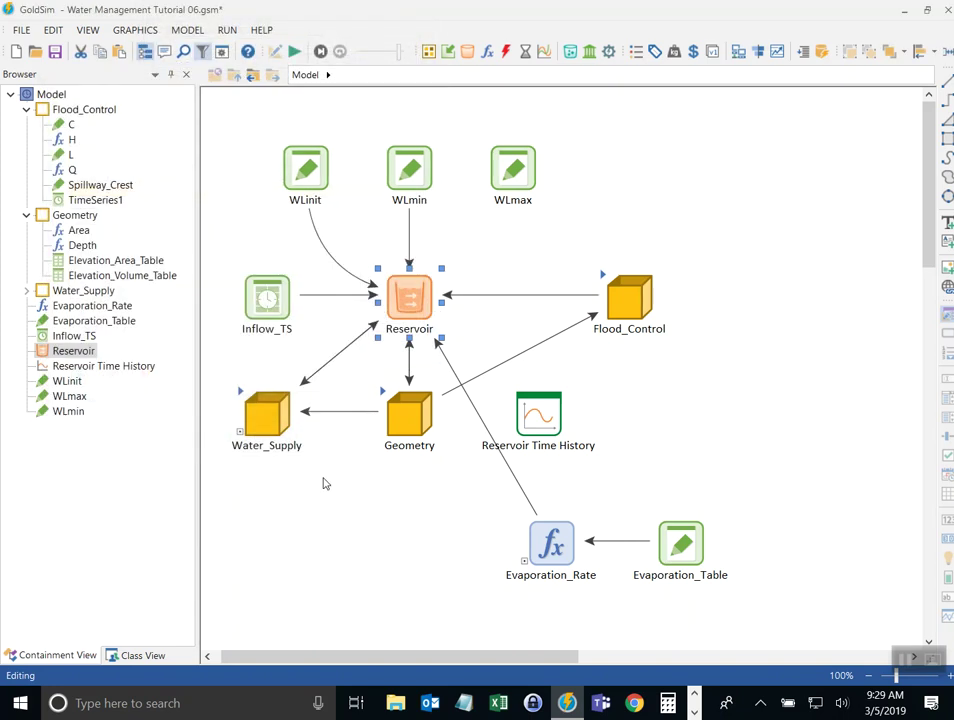
pyautogui.doubleClick(603, 275)
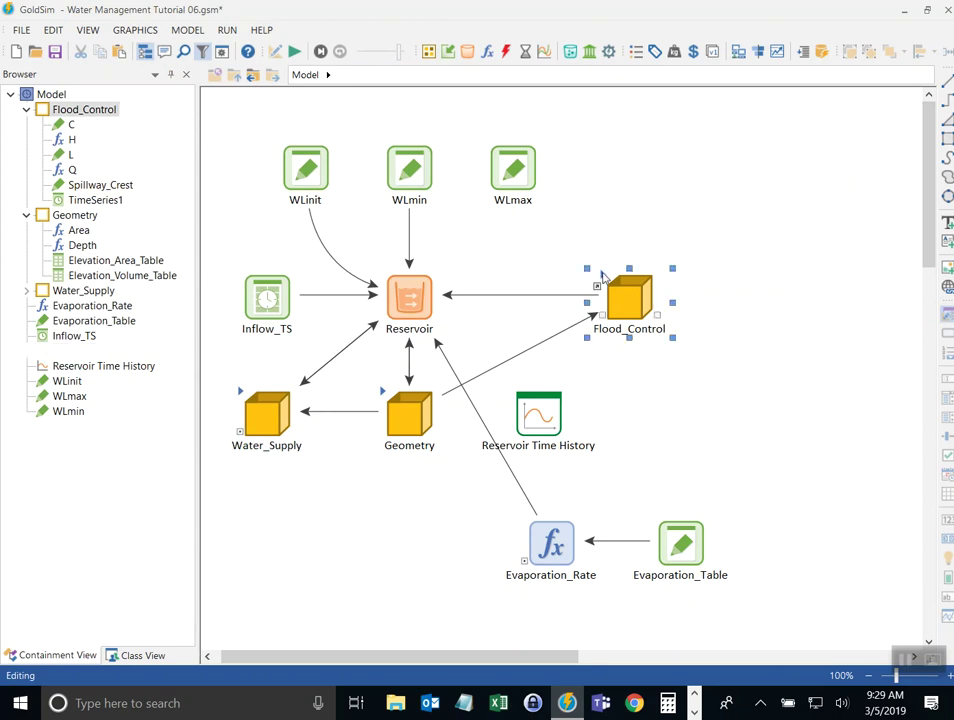
pyautogui.doubleClick(590, 336)
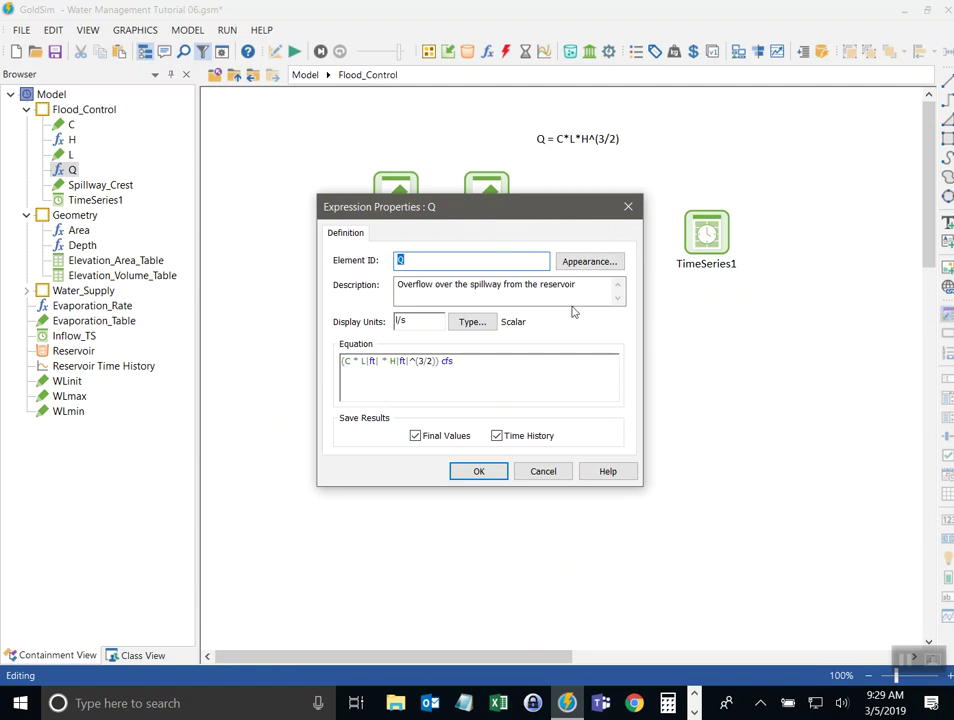
pyautogui.moveTo(457, 367)
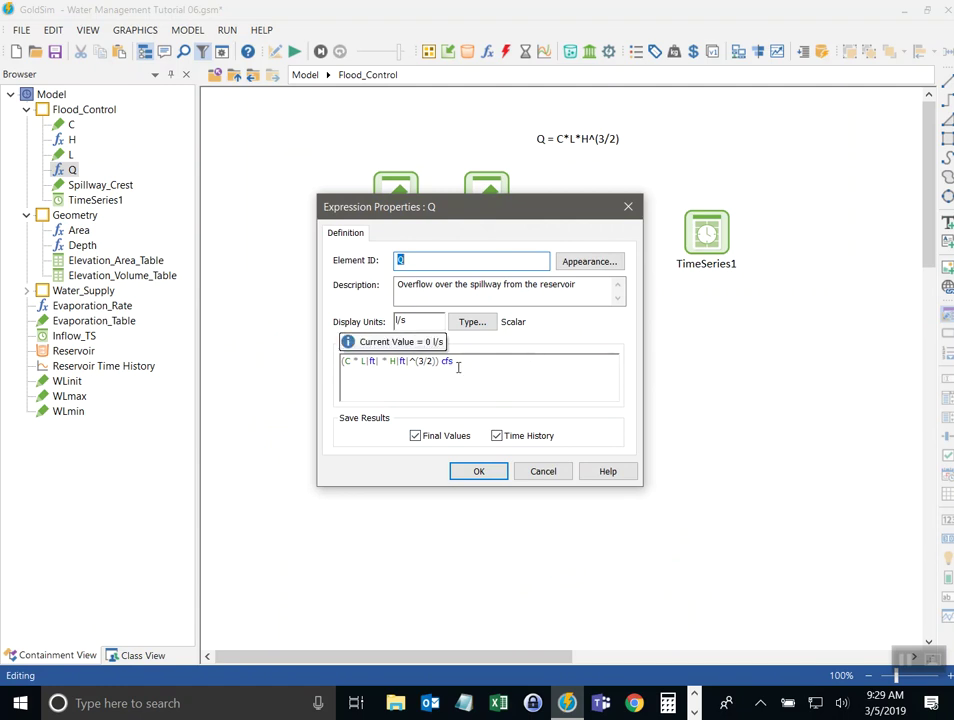
pyautogui.moveTo(466, 364); pyautogui.dragTo(302, 575)
pyautogui.hotkey('ctrl', 'c')
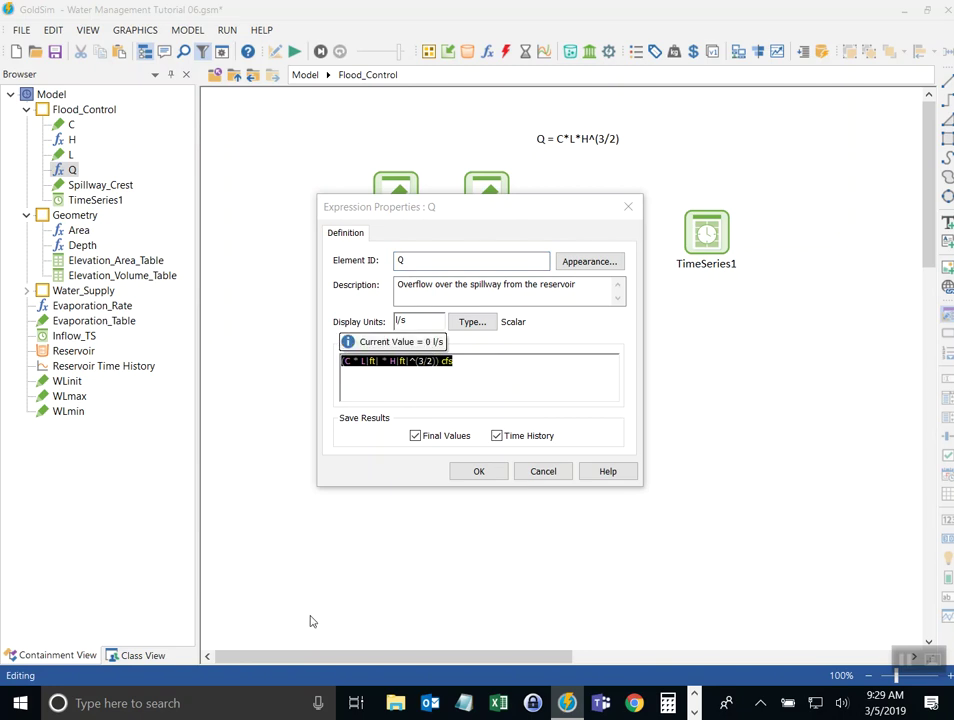
pyautogui.click(478, 471)
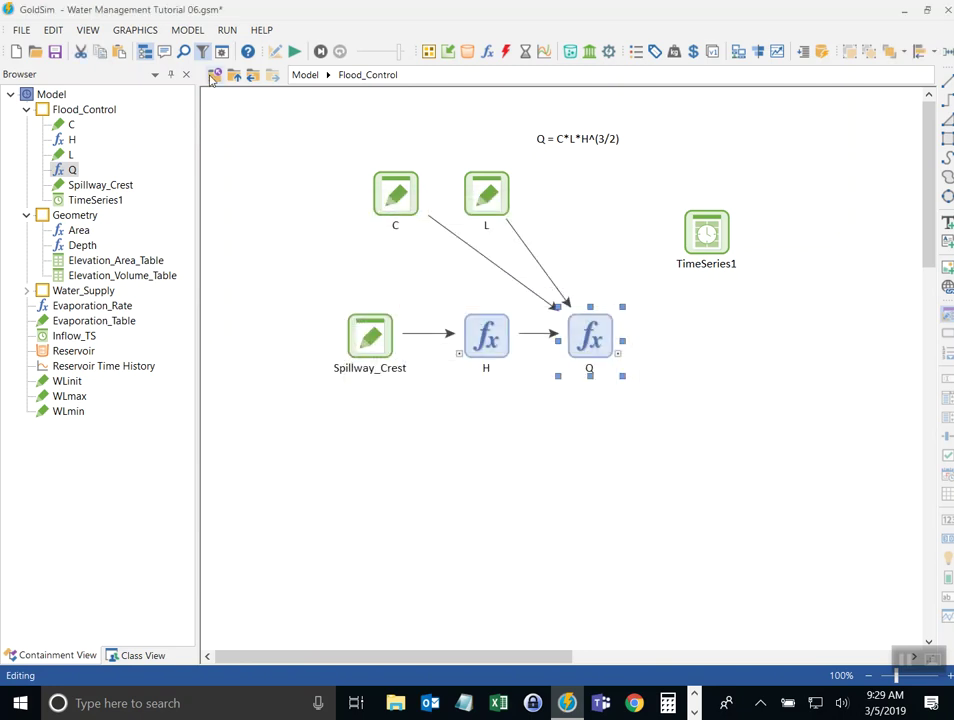
# Paste Q's weir equation into the Reservoir's SpillwayFlow request and confirm
pyautogui.click(238, 78)
pyautogui.doubleClick(414, 296)
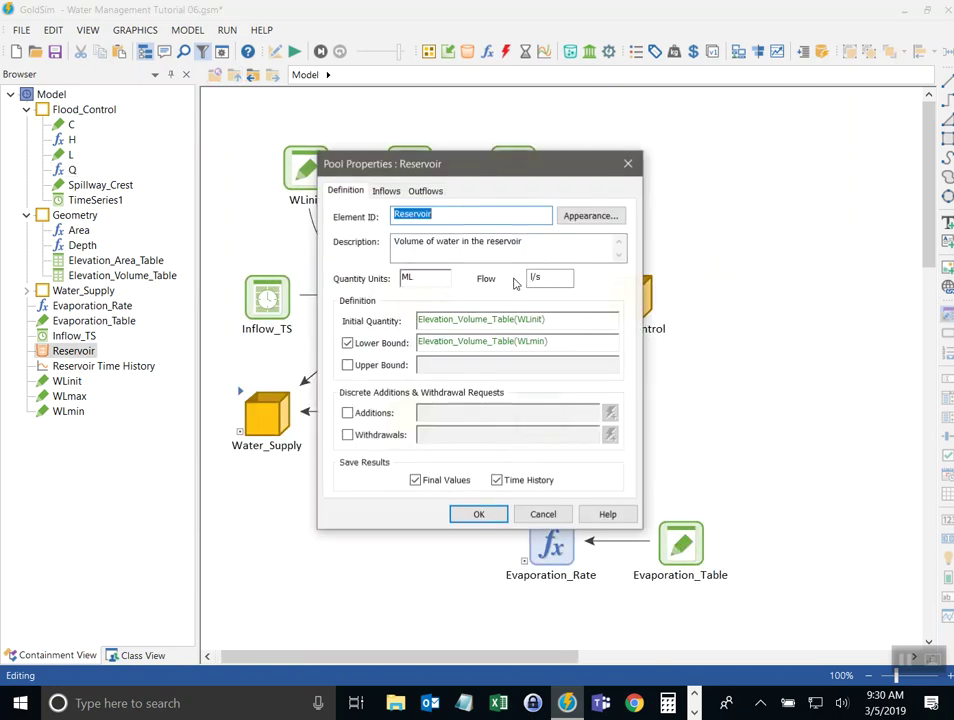
pyautogui.moveTo(540, 170); pyautogui.dragTo(673, 147)
pyautogui.click(646, 163)
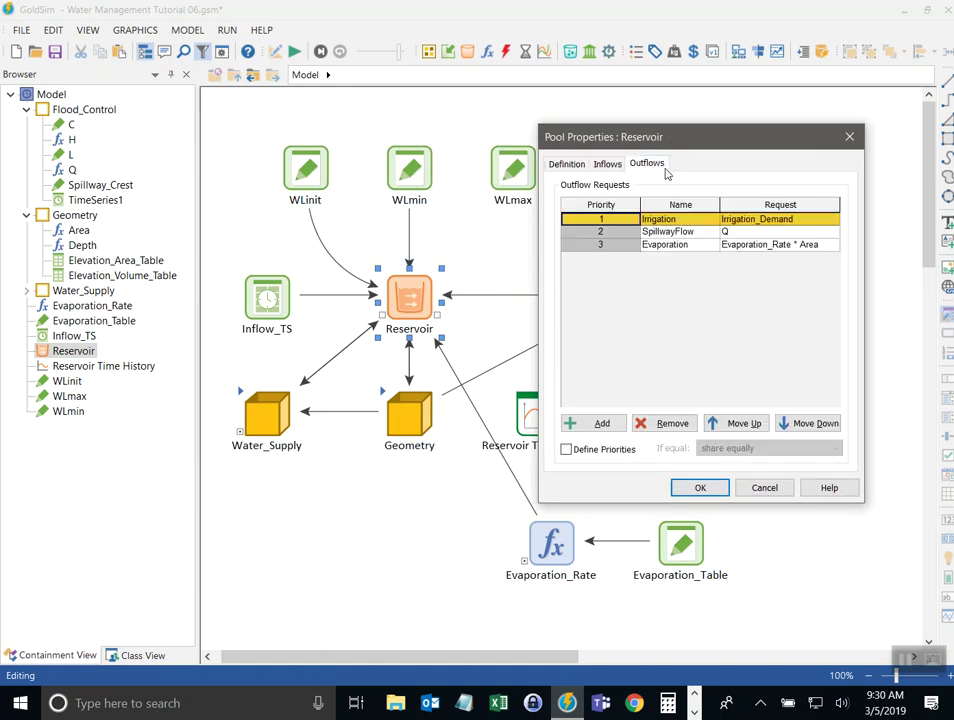
pyautogui.click(742, 232)
pyautogui.hotkey('ctrl', 'v')
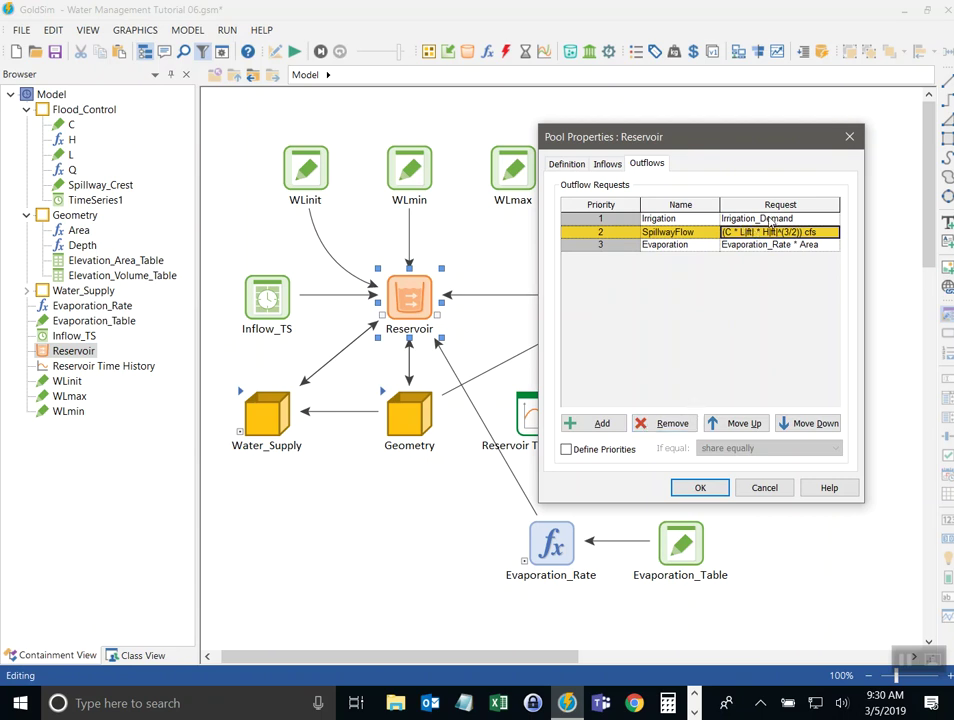
pyautogui.click(701, 489)
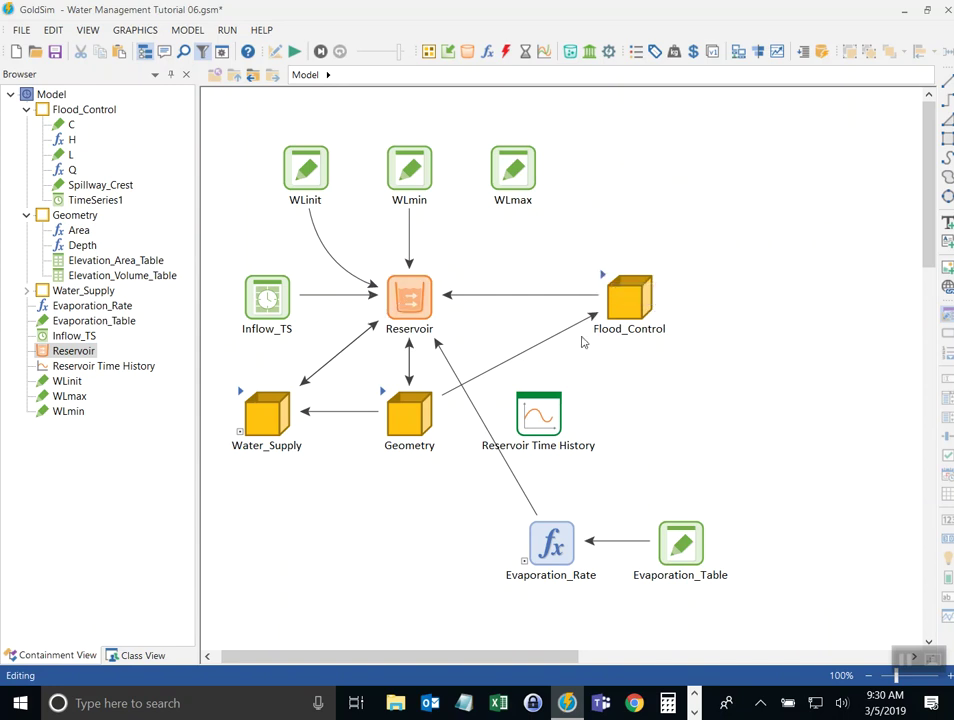
# Link Q's equation to the Reservoir's SpillwayFlow outflow output
pyautogui.click(413, 296)
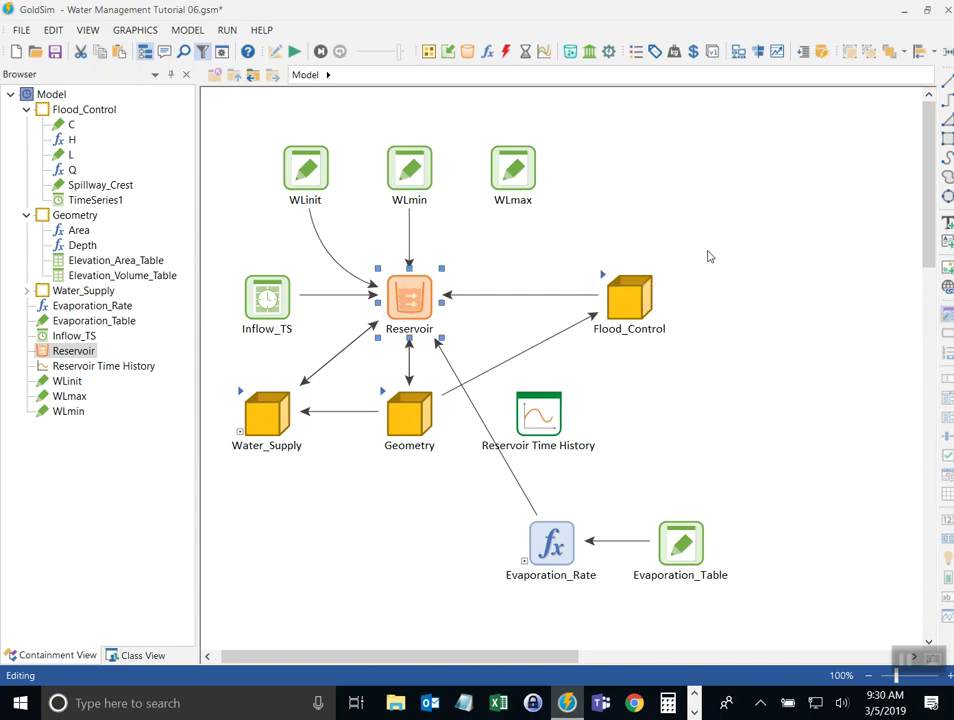
pyautogui.doubleClick(612, 290)
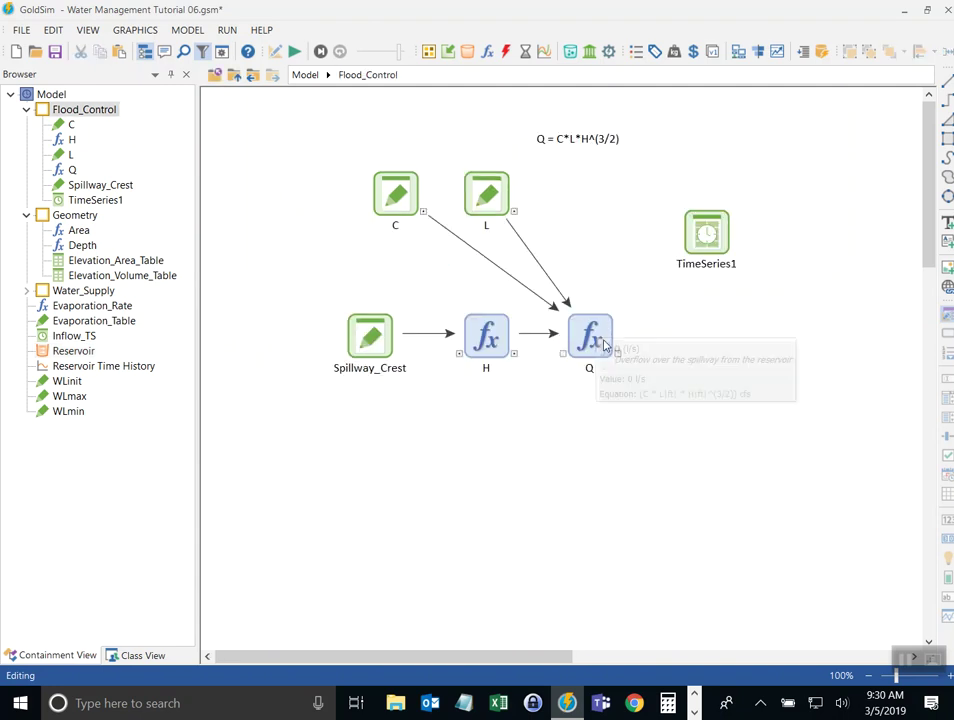
pyautogui.click(591, 338)
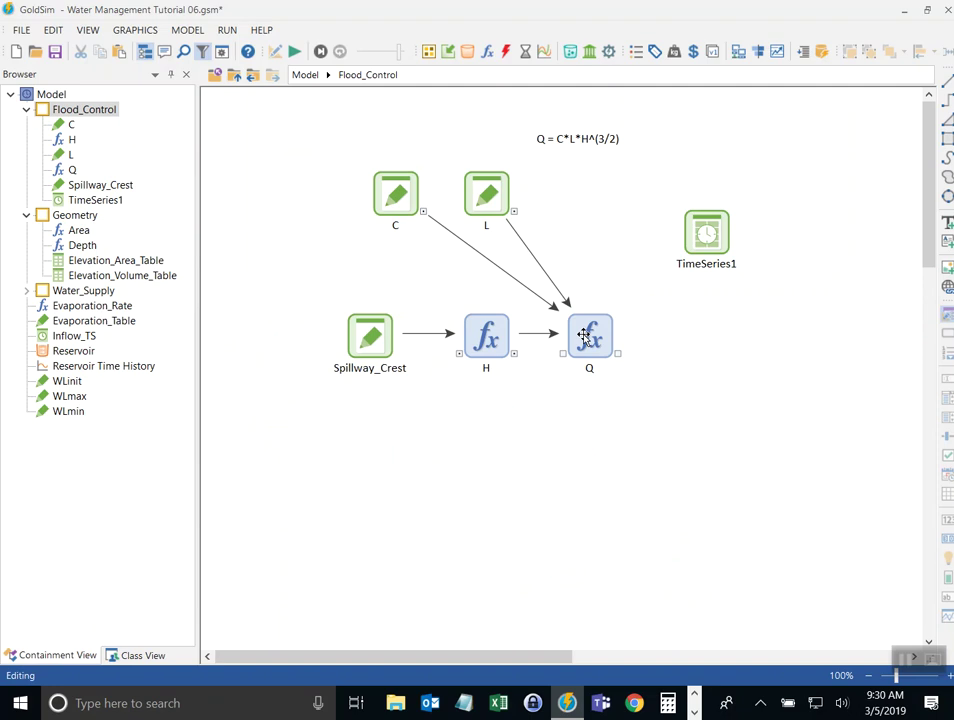
pyautogui.doubleClick(584, 335)
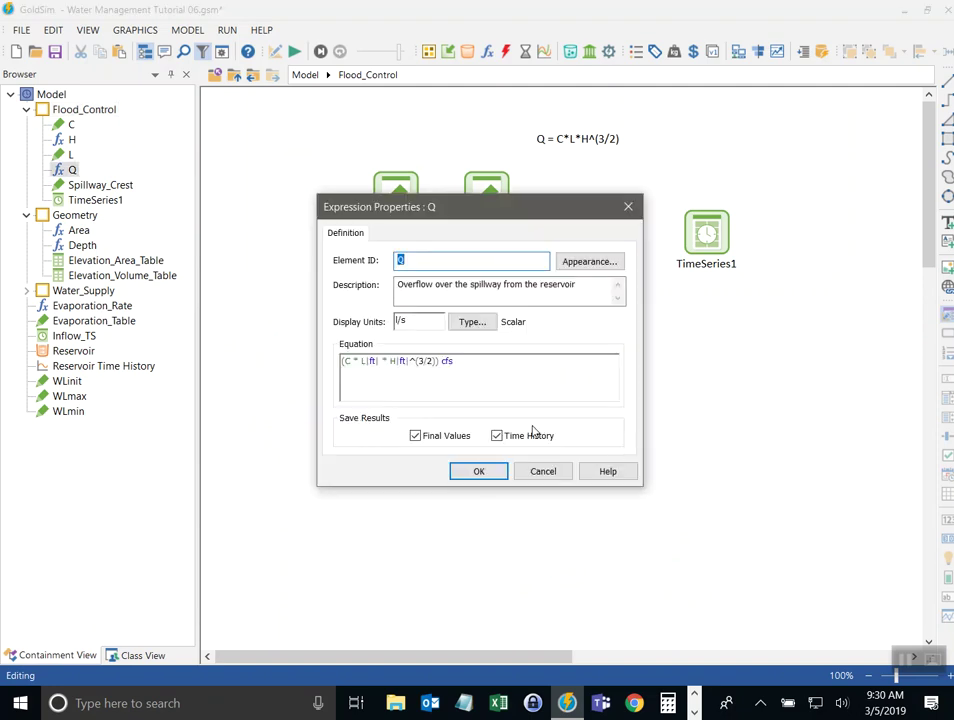
pyautogui.moveTo(486, 362); pyautogui.dragTo(343, 362)
pyautogui.rightClick(355, 367)
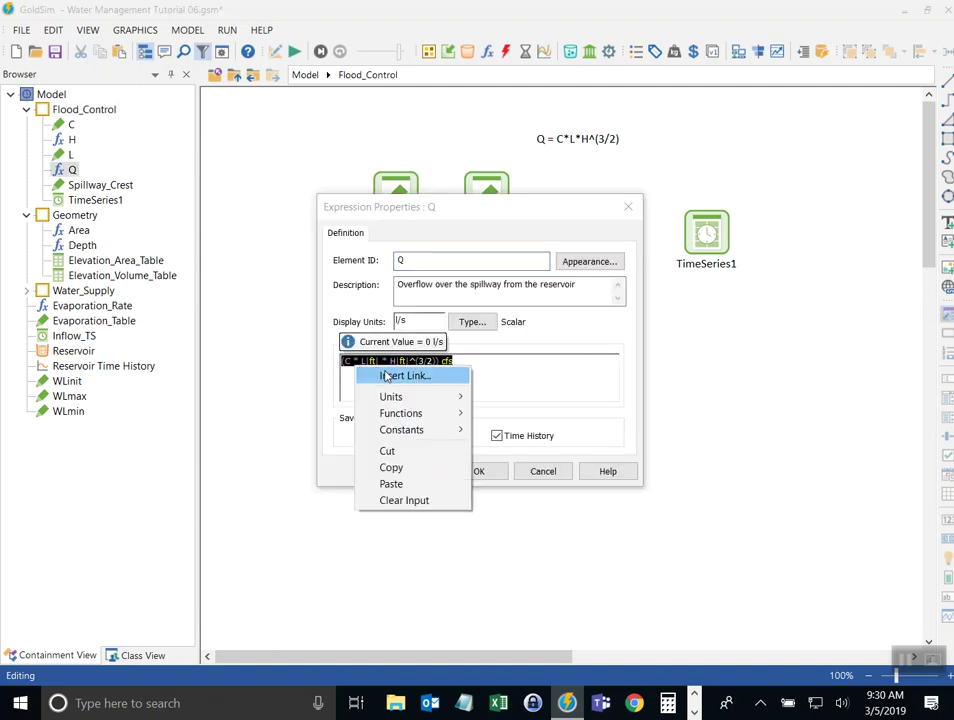
pyautogui.click(388, 375)
pyautogui.click(369, 473)
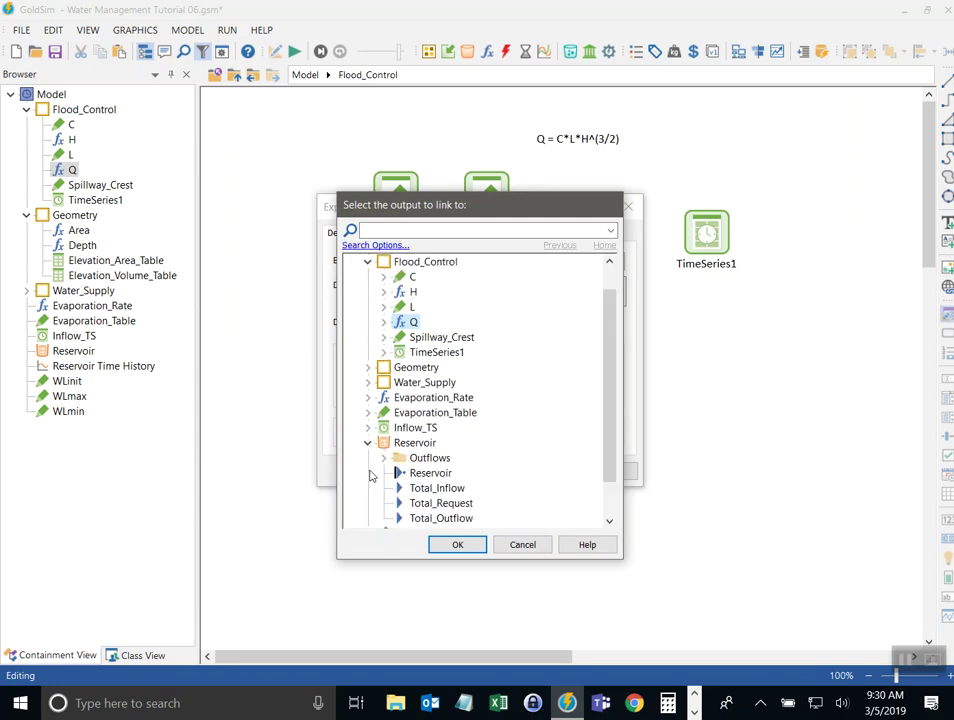
pyautogui.click(384, 457)
pyautogui.doubleClick(392, 489)
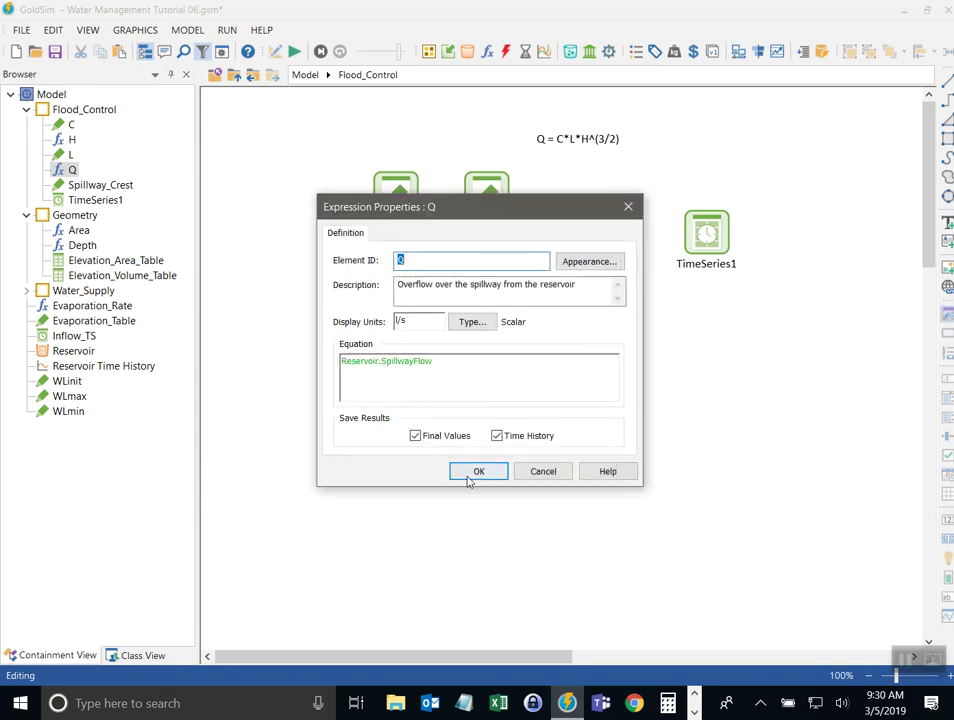
# Accept Q's new Reservoir.SpillwayFlow definition and nudge Q slightly right
pyautogui.moveTo(436, 212); pyautogui.dragTo(270, 338)
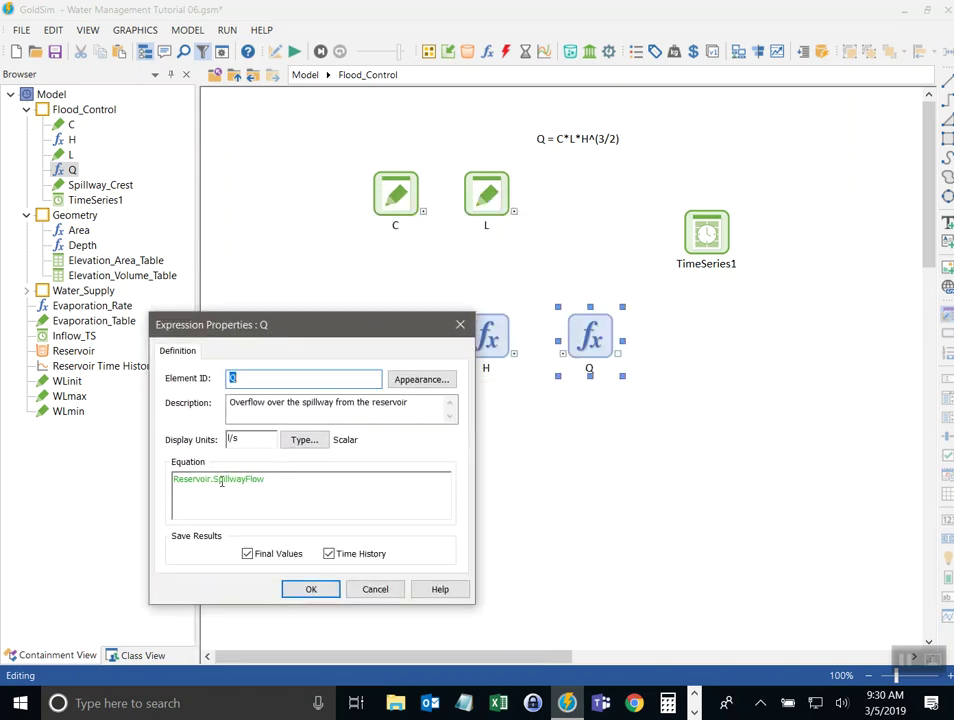
pyautogui.click(315, 592)
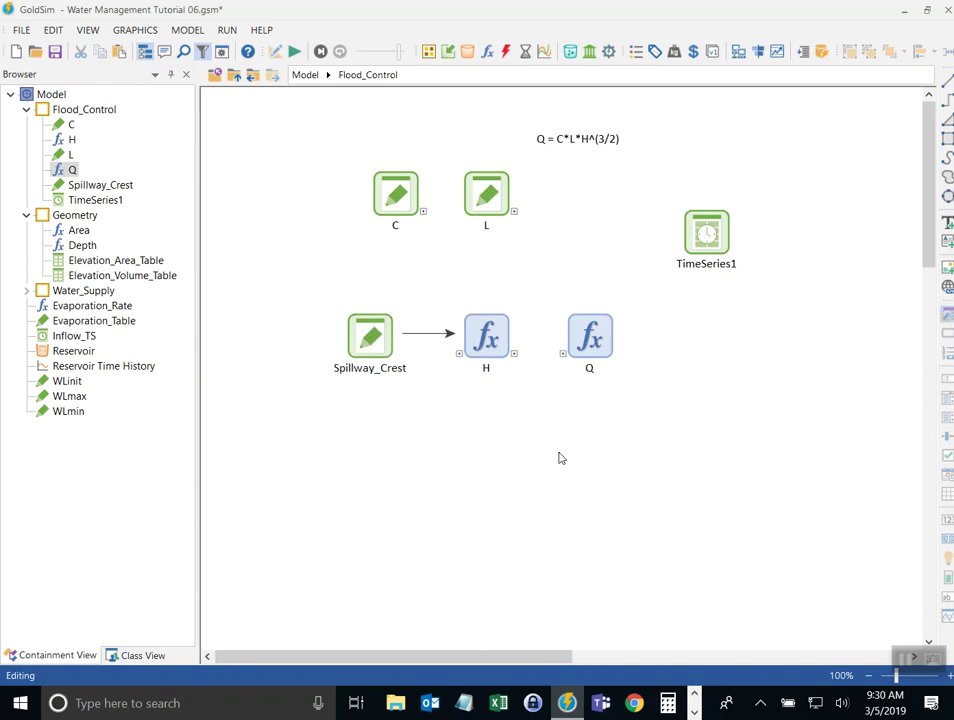
pyautogui.moveTo(592, 333)
pyautogui.moveTo(592, 333)
pyautogui.mouseDown()
pyautogui.moveTo(596, 411)
pyautogui.moveTo(605, 333)
pyautogui.mouseUp()
# At the top-level model, bend the Reservoir-to-Flood_Control influence arrow upward into a curve
pyautogui.click(233, 78)
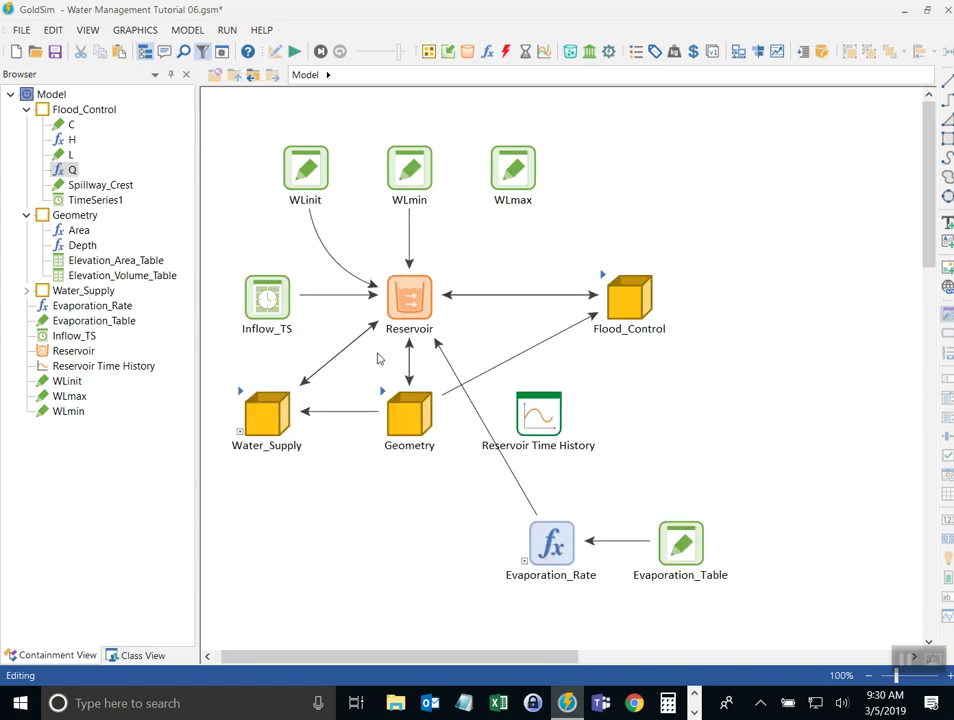
pyautogui.moveTo(518, 294); pyautogui.dragTo(518, 257)
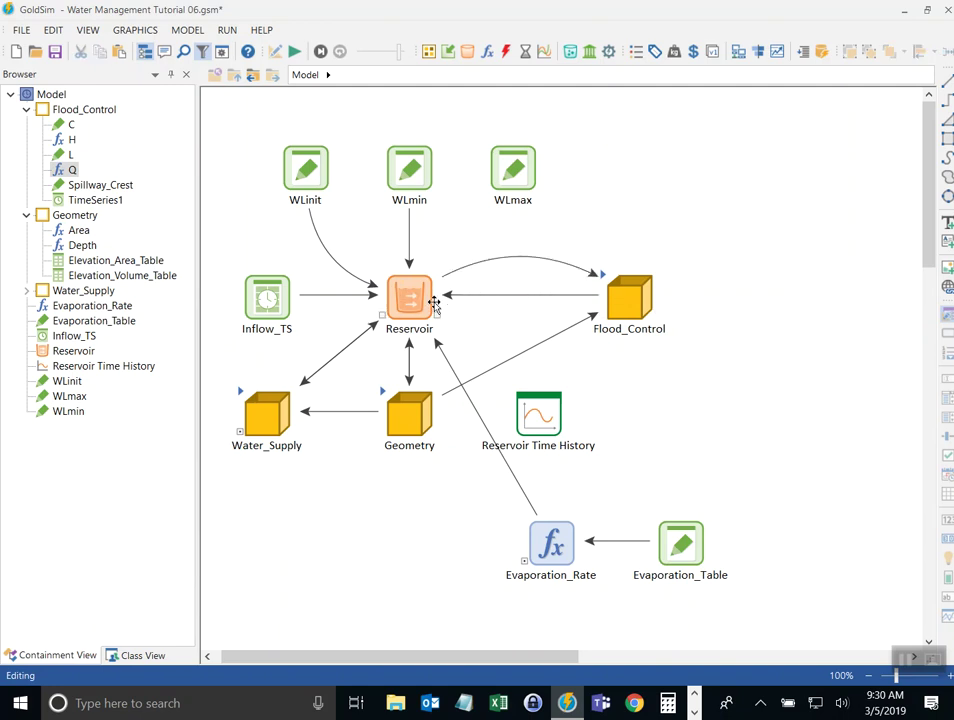
pyautogui.click(657, 289)
pyautogui.moveTo(411, 299)
# Add Flood_Control's TimeSeries1 to Reservoir Time History, labelled 'Overflow old'
pyautogui.doubleClick(543, 413)
pyautogui.moveTo(503, 115); pyautogui.dragTo(327, 38)
pyautogui.moveTo(66, 343)
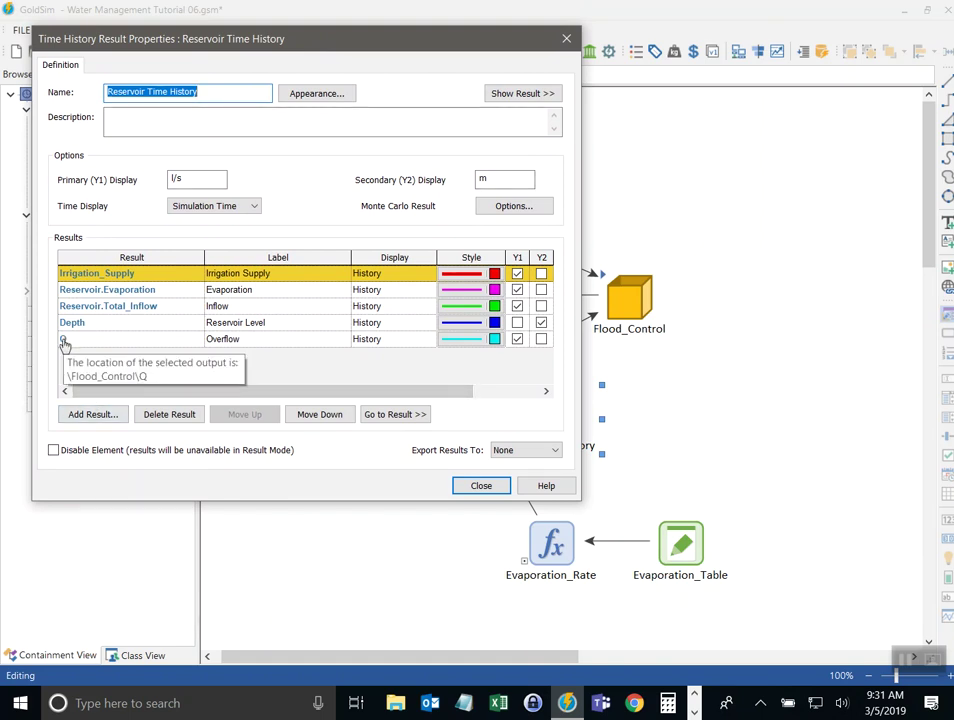
pyautogui.click(105, 340)
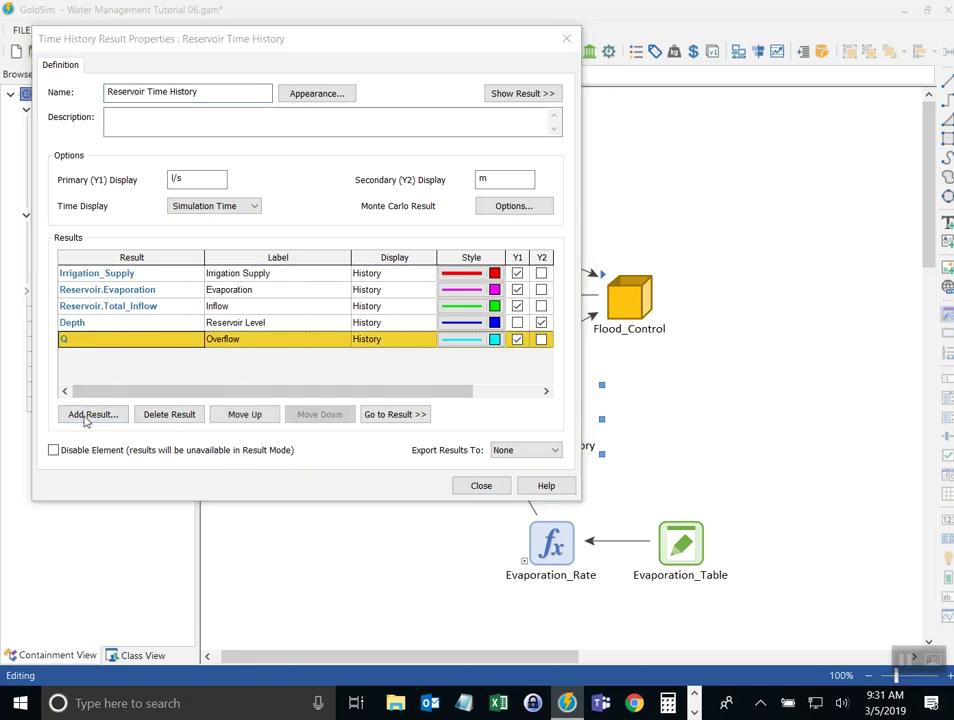
pyautogui.click(88, 417)
pyautogui.click(195, 166)
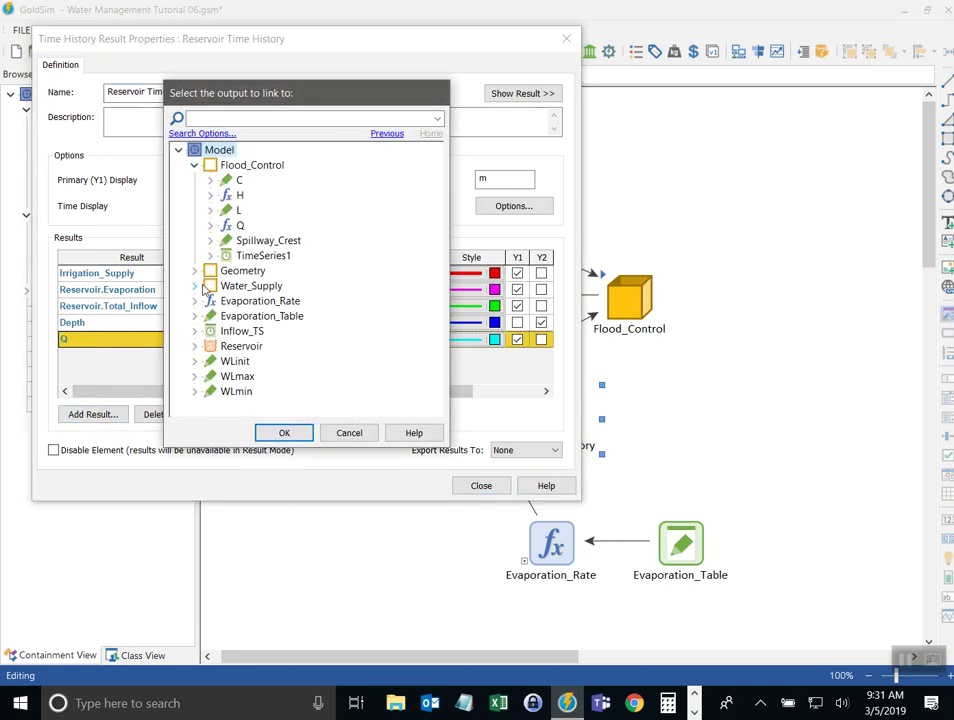
pyautogui.click(262, 256)
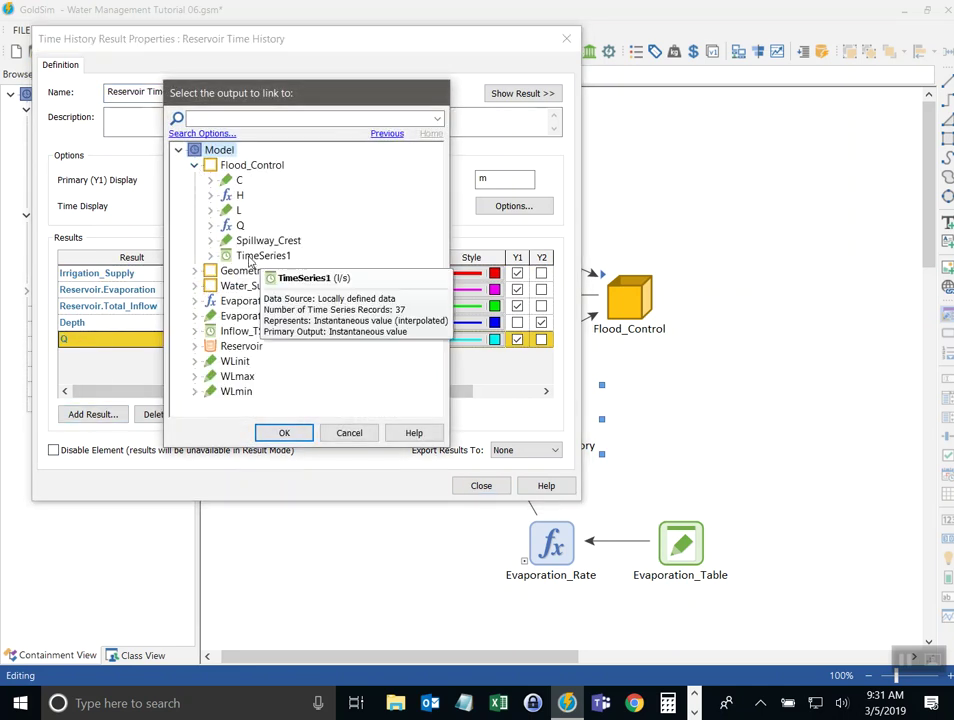
pyautogui.click(283, 434)
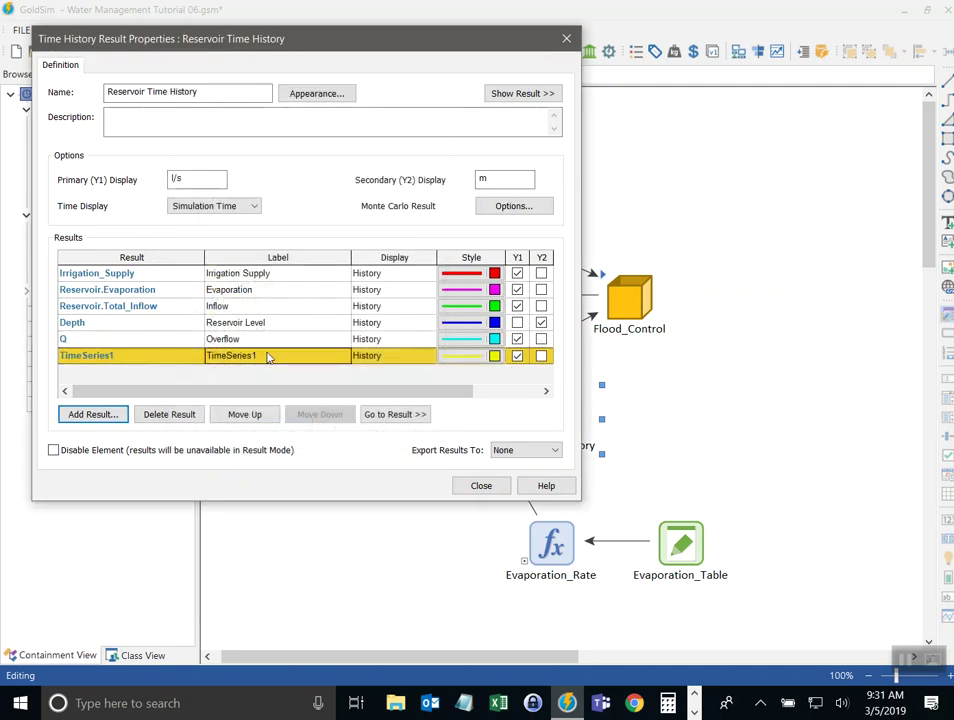
pyautogui.click(268, 355)
pyautogui.write('Overflow old')
# Give the Overflow old line a dashed teal style, close the settings, and run the model
pyautogui.doubleClick(492, 356)
pyautogui.click(333, 222)
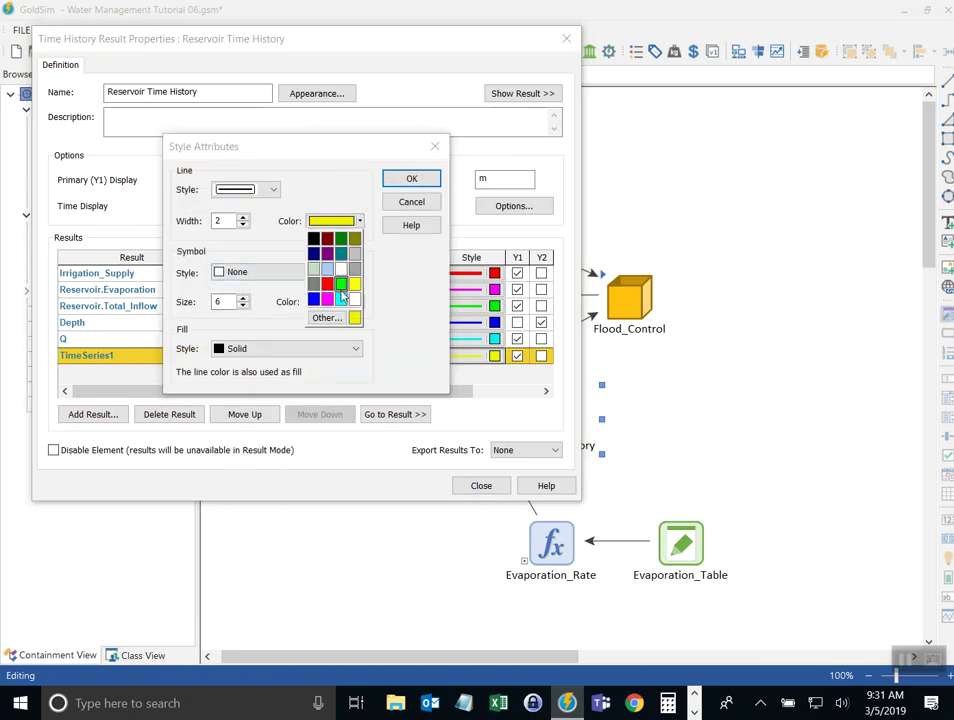
pyautogui.click(339, 264)
pyautogui.click(250, 190)
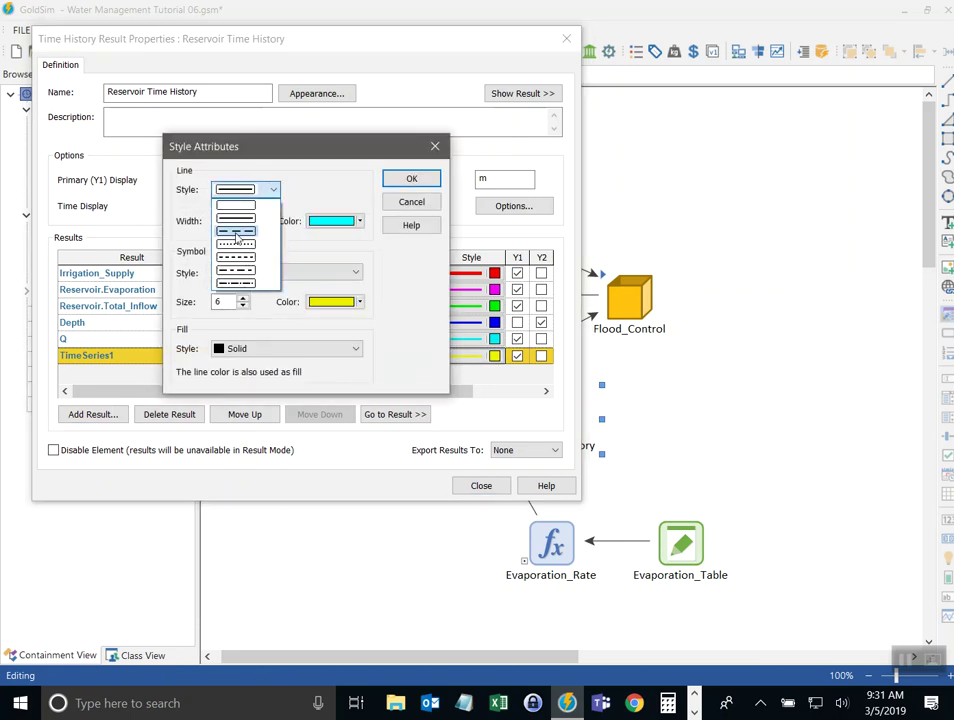
pyautogui.click(237, 231)
pyautogui.click(333, 221)
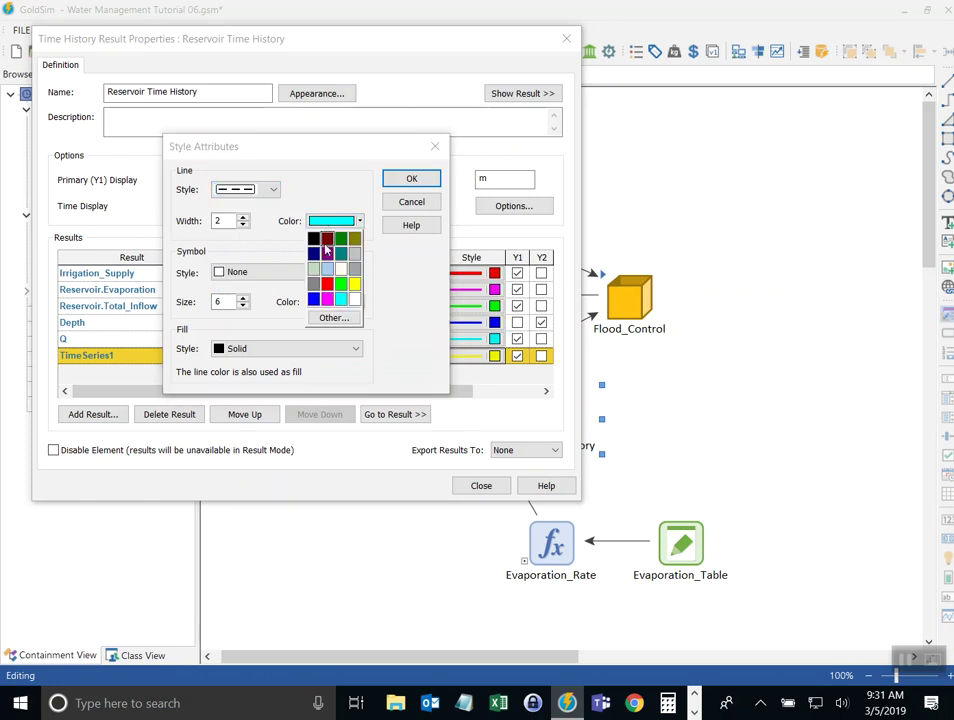
pyautogui.click(337, 250)
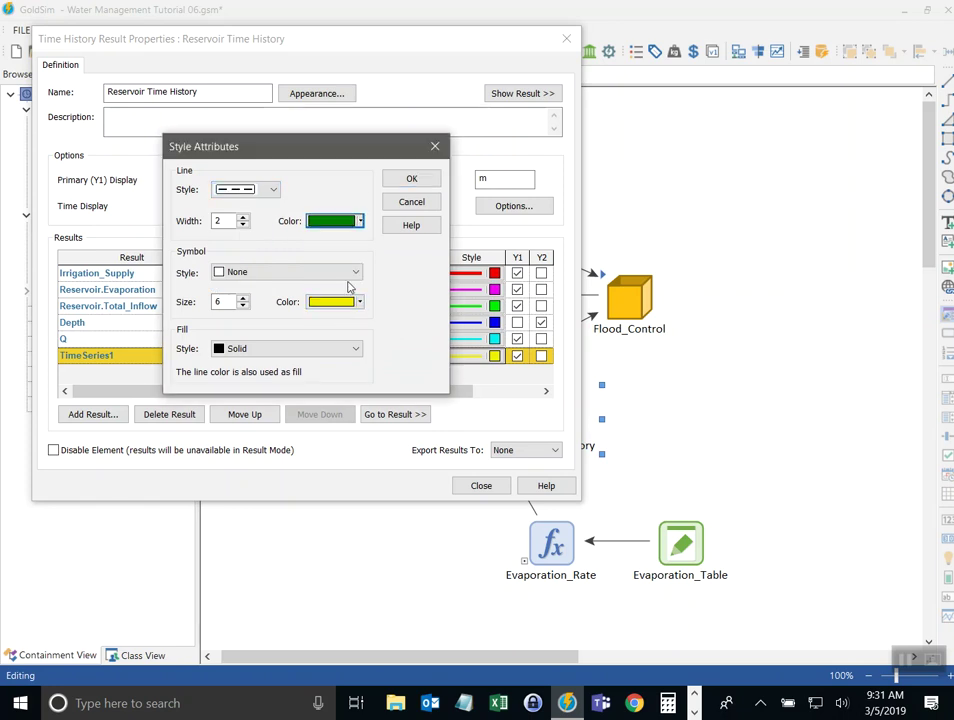
pyautogui.click(333, 221)
pyautogui.click(341, 252)
pyautogui.click(410, 179)
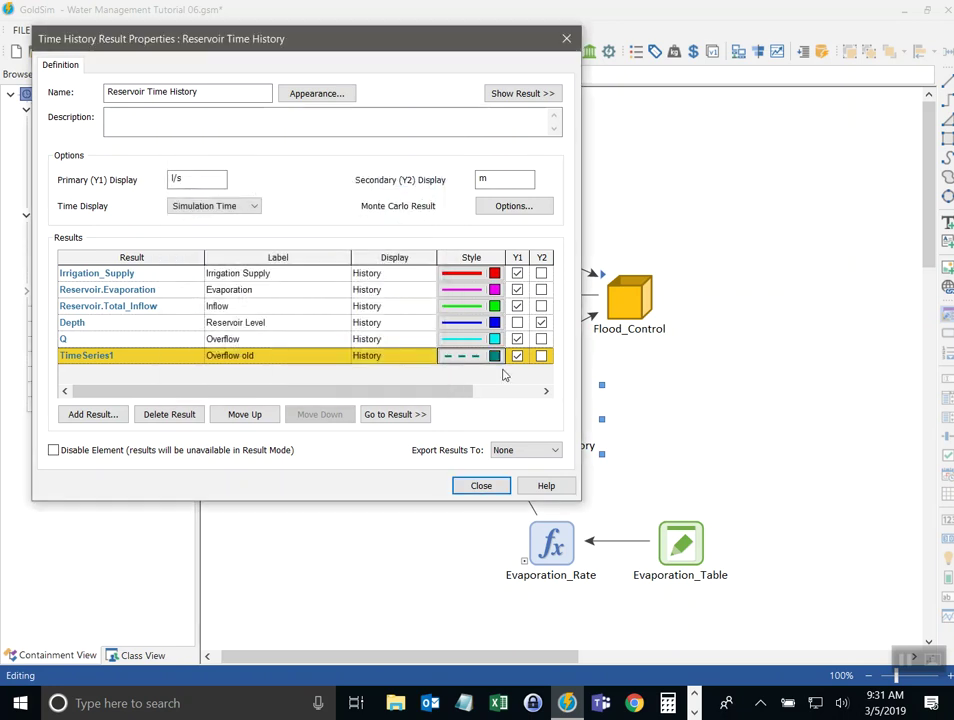
pyautogui.click(480, 485)
pyautogui.press('F5')
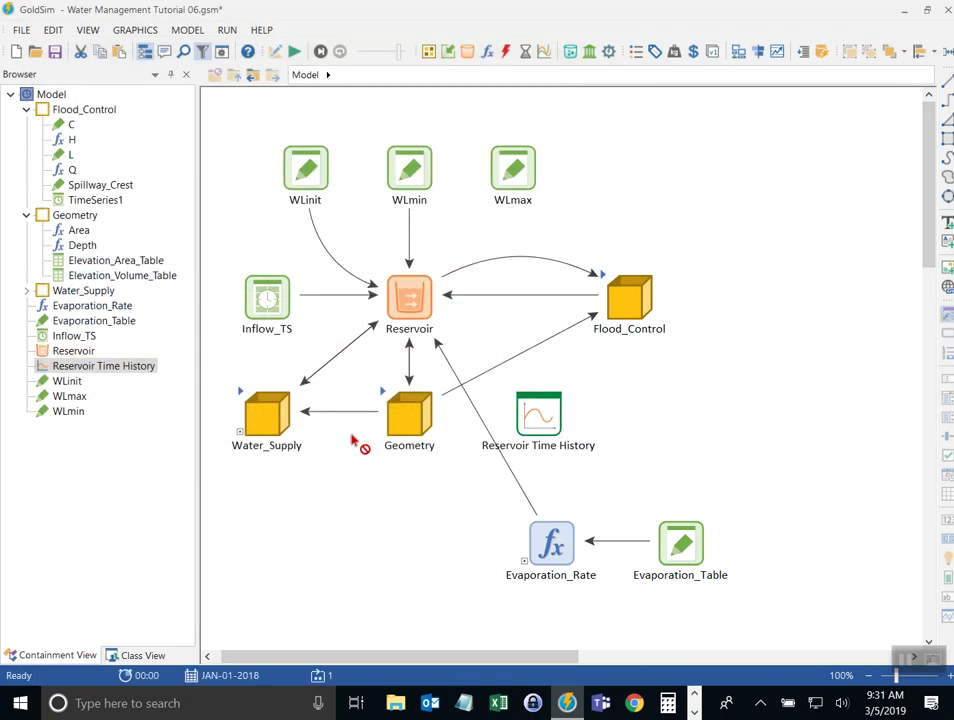
# Dismiss the run-complete message and view the Reservoir Time History chart of Overflow versus Overflow old
pyautogui.click(477, 374)
pyautogui.doubleClick(519, 418)
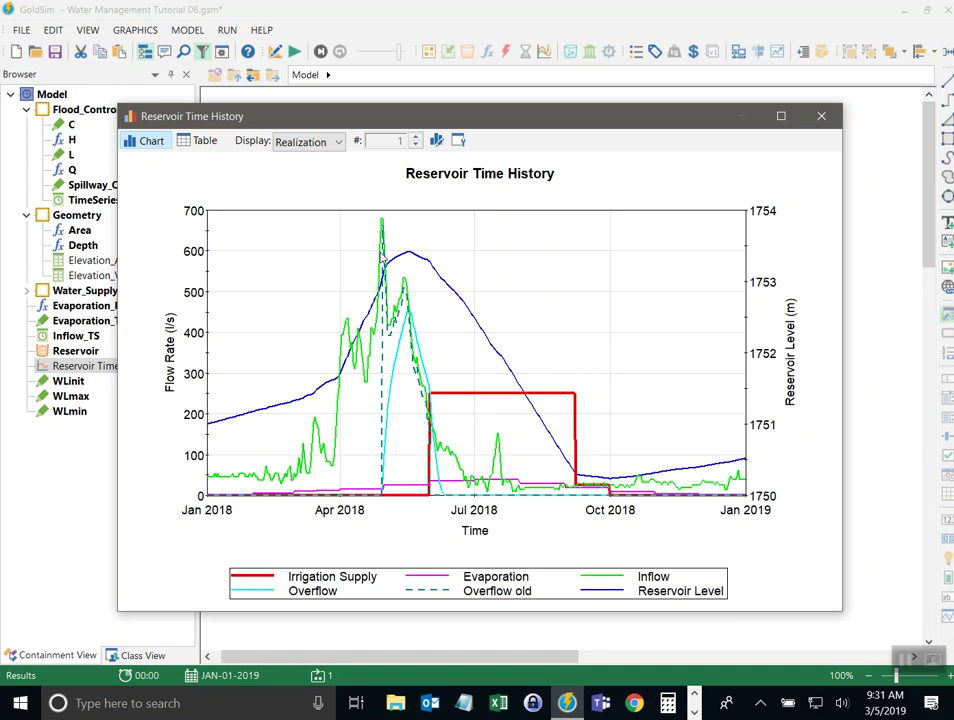
pyautogui.moveTo(389, 267)
# Add Flood_Control's Spillway_Crest to the Reservoir Time History chart, showing a flat 1753 m line
pyautogui.click(459, 143)
pyautogui.click(262, 432)
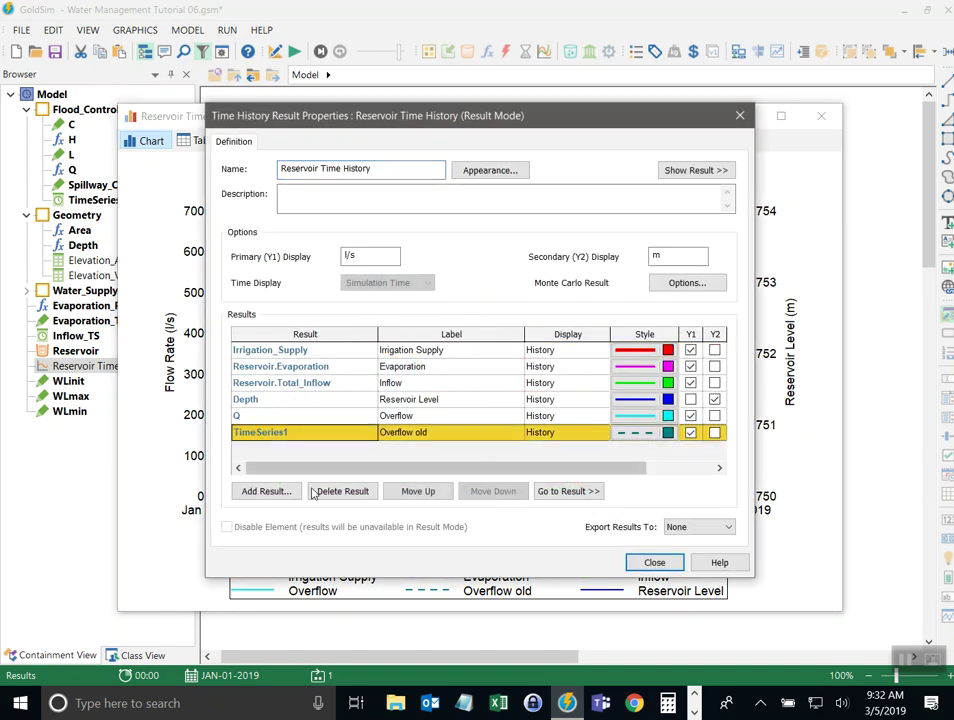
pyautogui.click(266, 491)
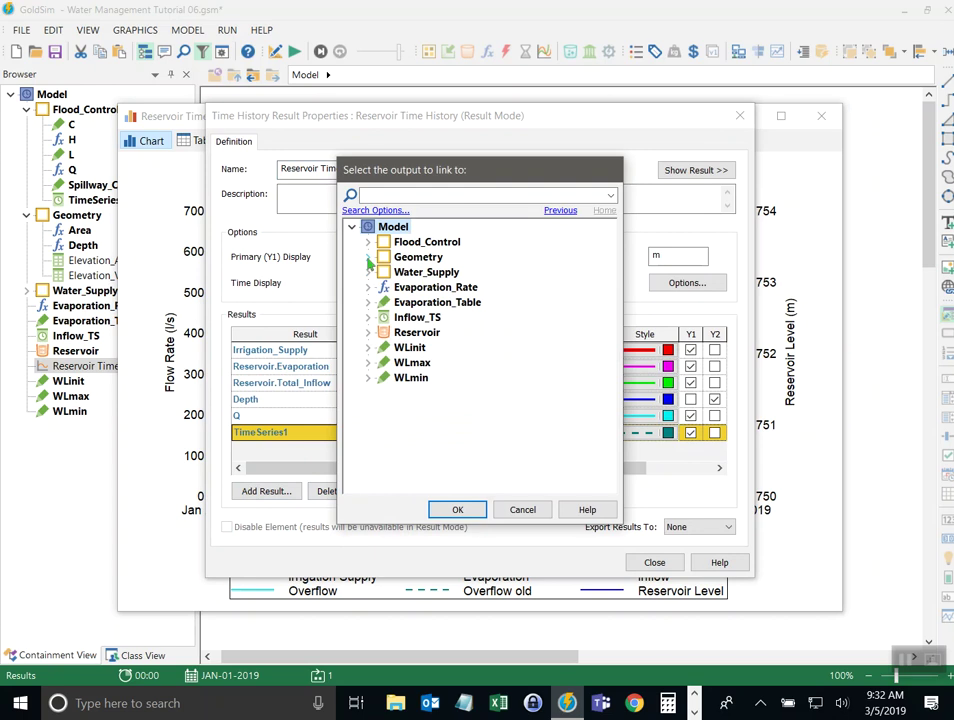
pyautogui.click(370, 244)
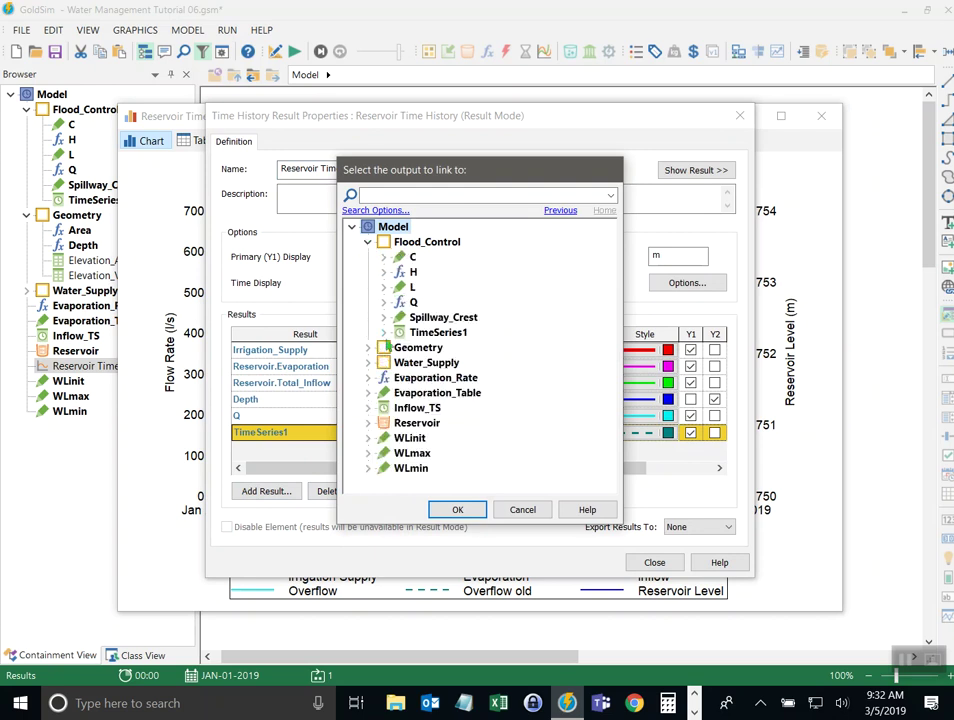
pyautogui.doubleClick(420, 316)
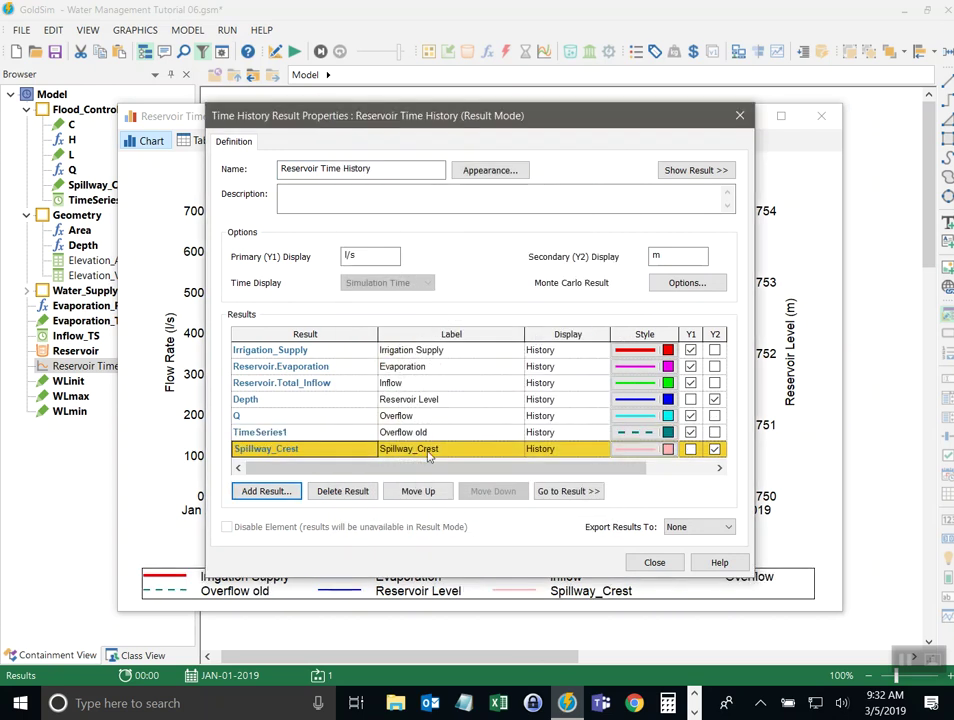
pyautogui.click(652, 563)
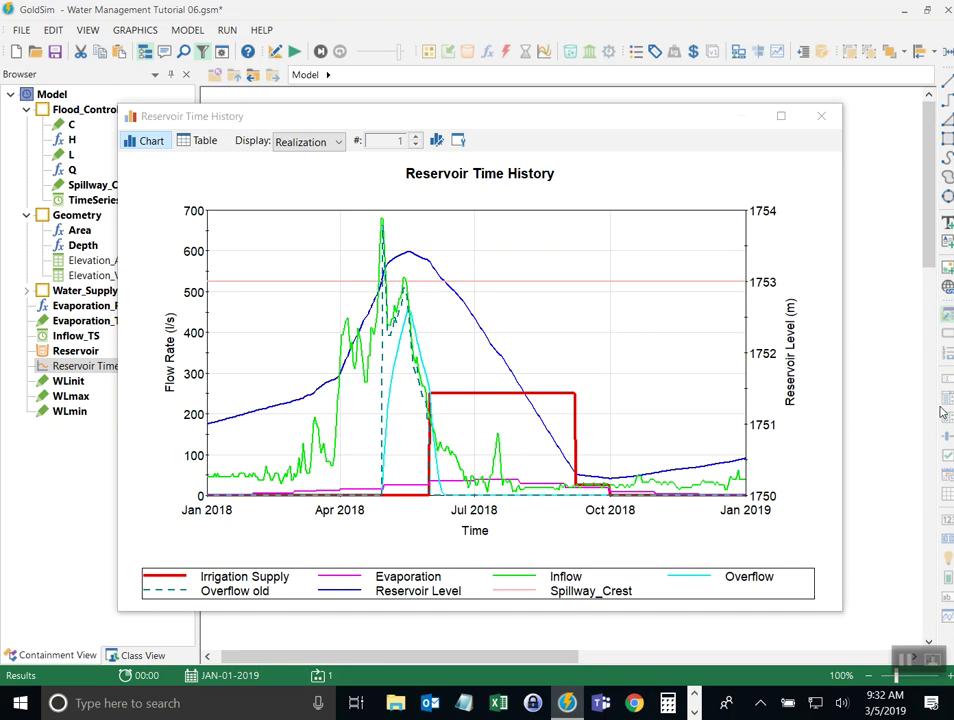
# Close the chart, inspect inside Flood_Control, then go back to the top-level model
pyautogui.click(821, 116)
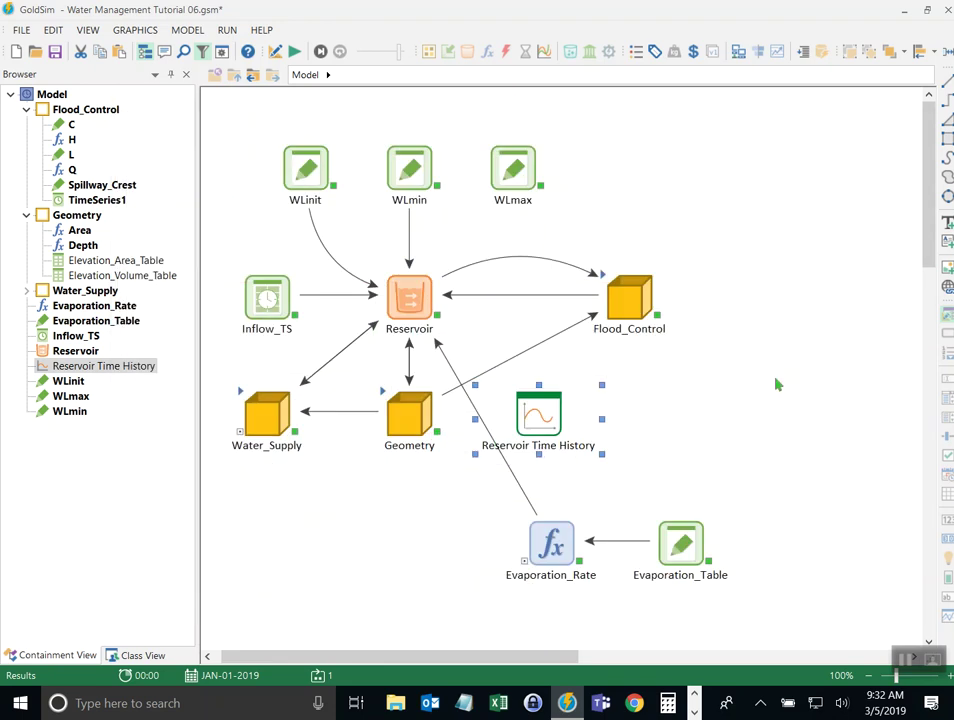
pyautogui.doubleClick(603, 281)
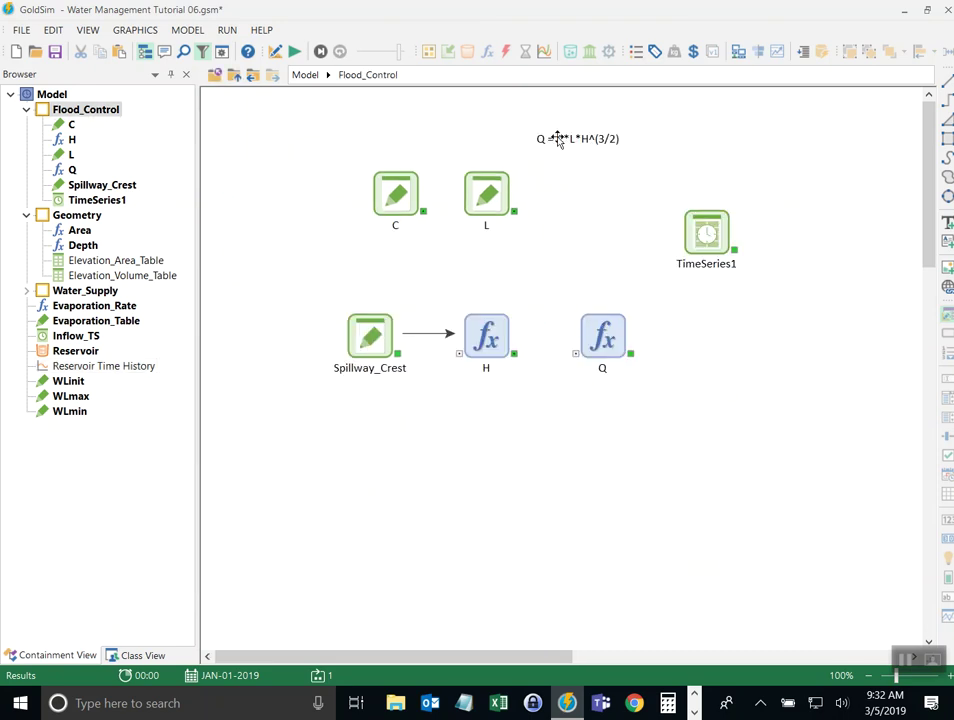
pyautogui.click(233, 78)
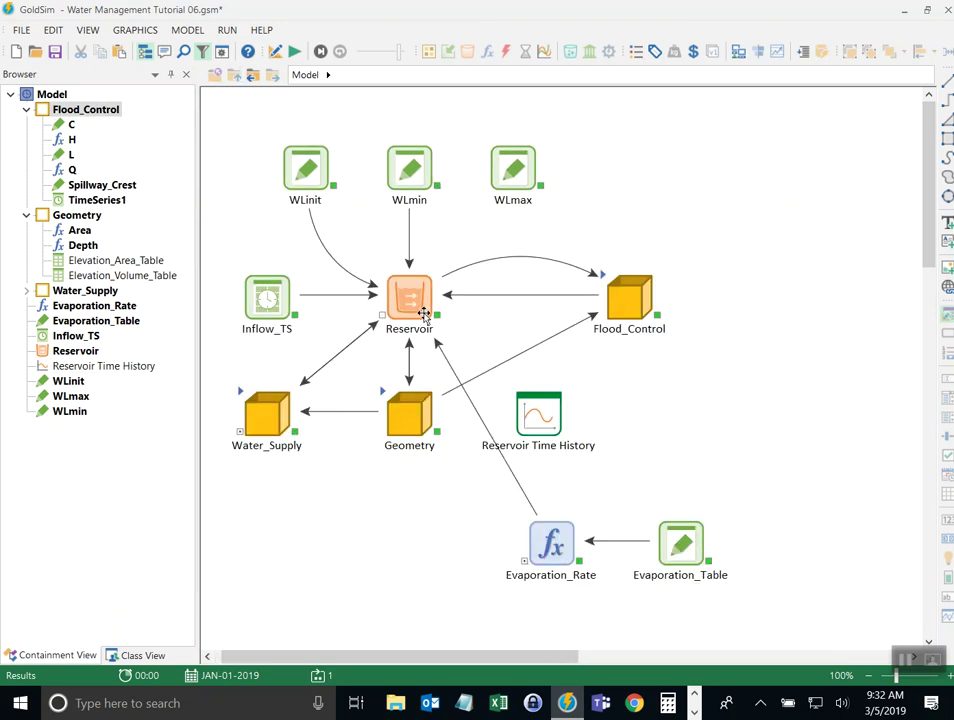